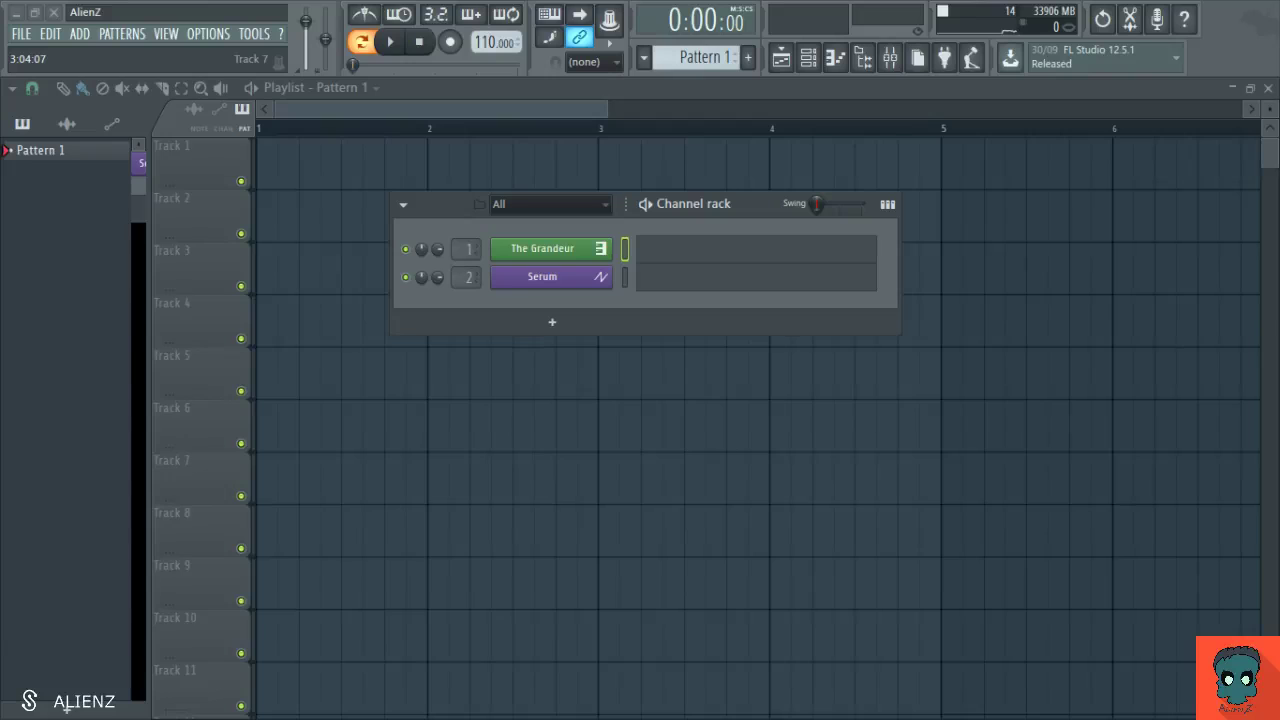
Place Pattern 1 at bar 1 on Track 1 of the playlist, extend the view to bar 5, and reduce the track height.
{"action": "key", "text": "F6"}
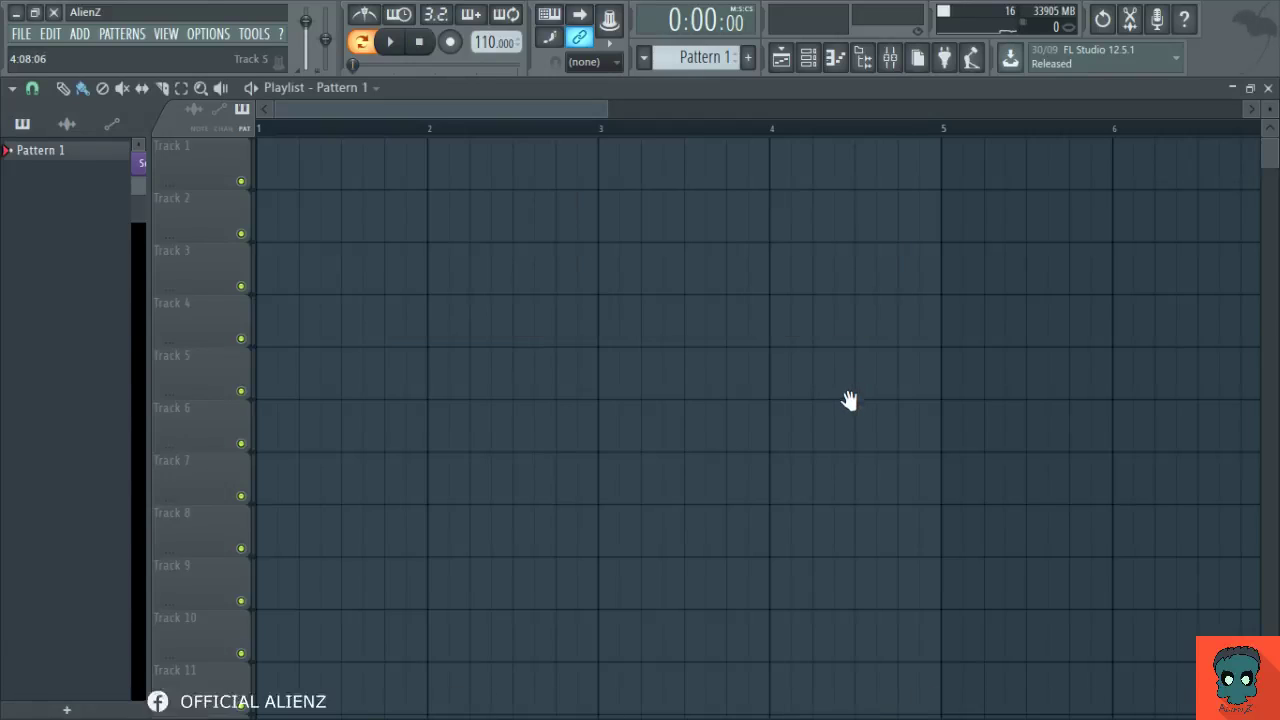
{"action": "left_click", "coordinate": [264, 175]}
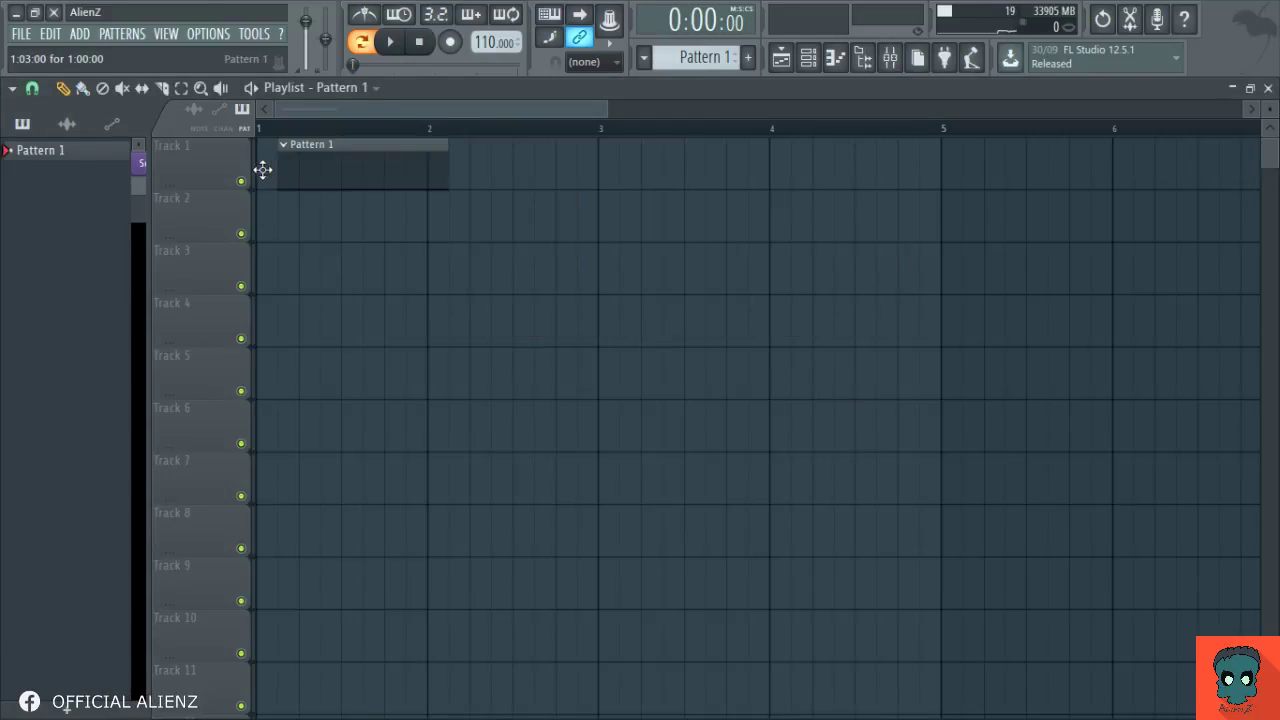
{"action": "scroll", "coordinate": [543, 123], "scroll_direction": "down", "scroll_amount": 1}
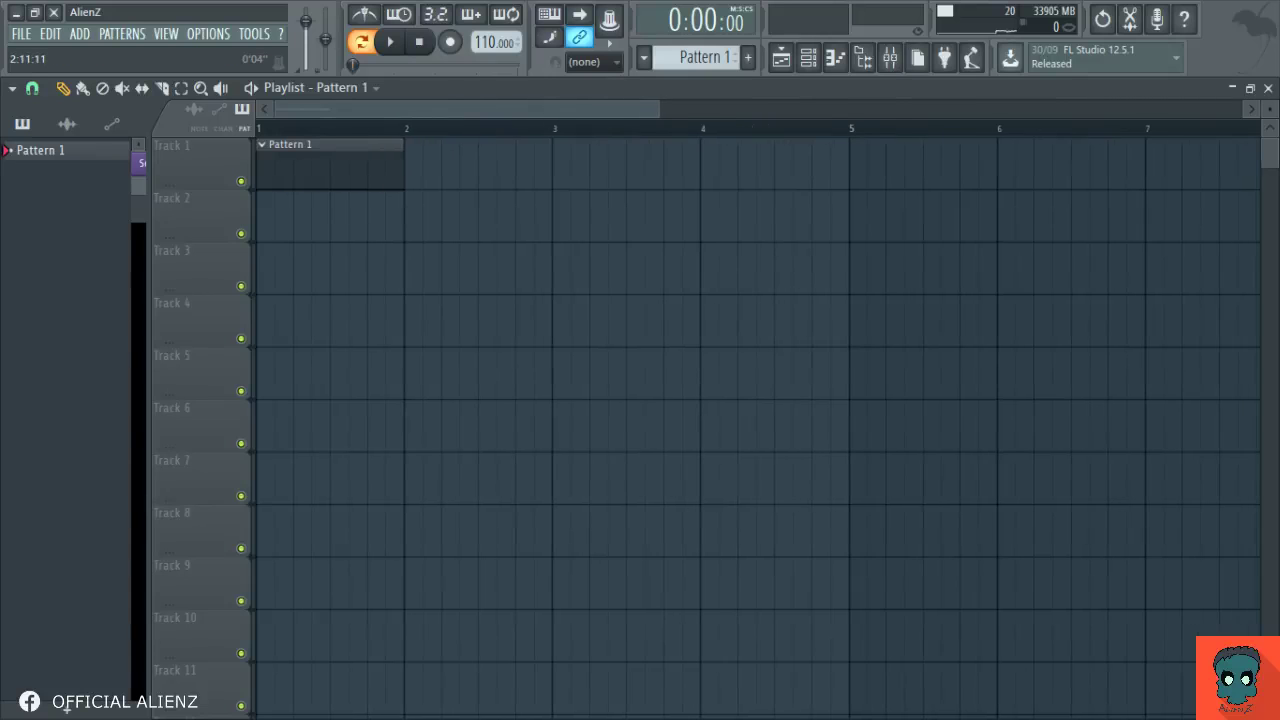
{"action": "left_click_drag", "start_coordinate": [401, 180], "coordinate": [840, 218]}
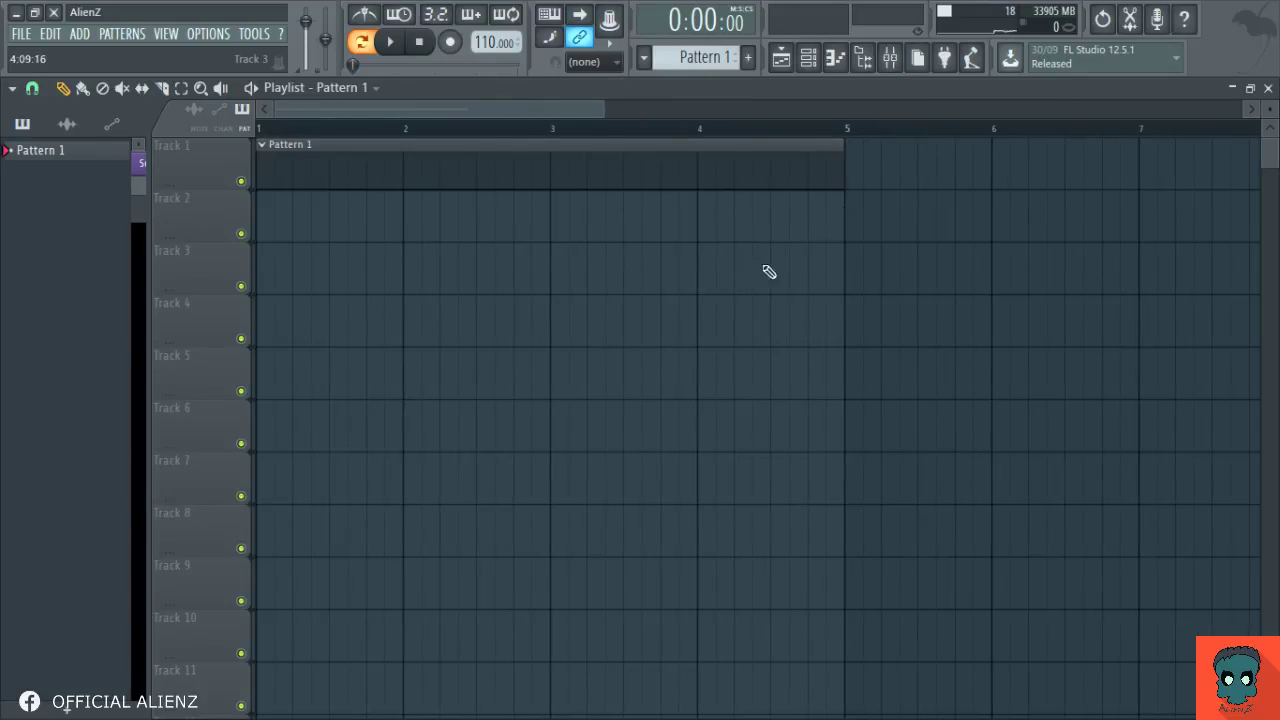
{"action": "left_click_drag", "start_coordinate": [1270, 109], "coordinate": [1270, 117]}
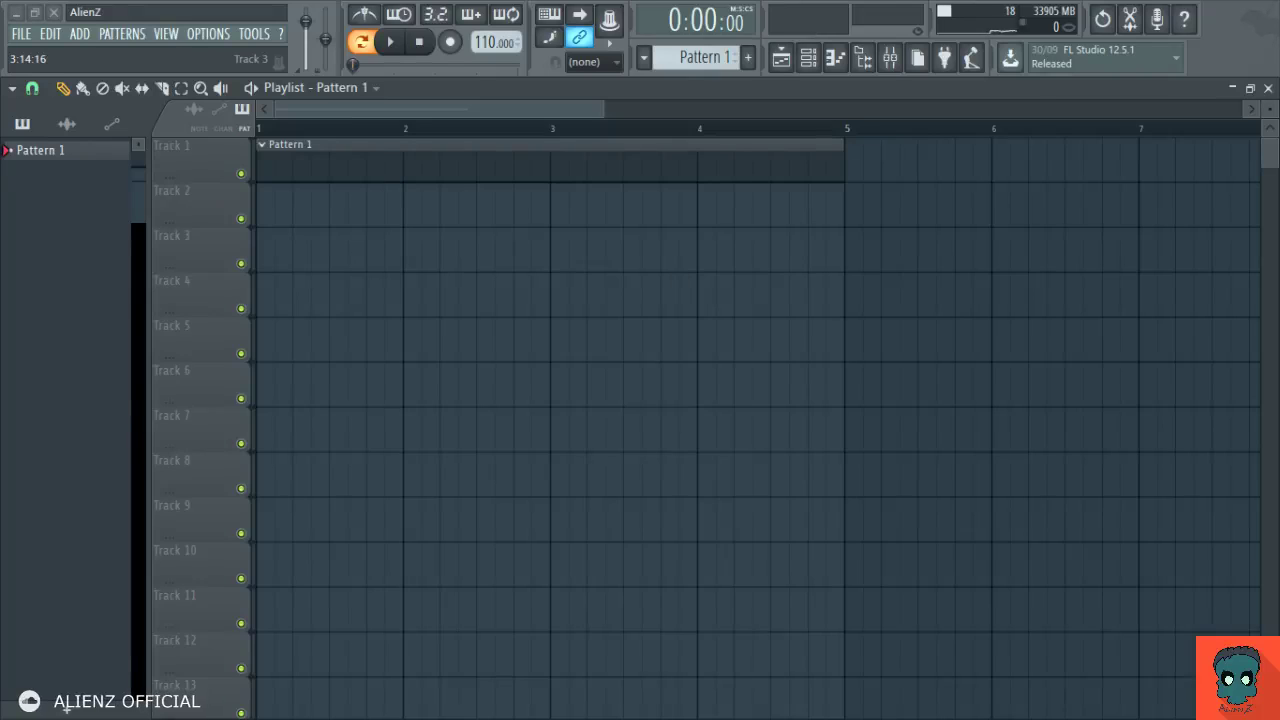
Add a DSK Overture channel and lower the levels of its instruments 2, 3 and 4 to zero.
{"action": "left_click", "coordinate": [833, 58]}
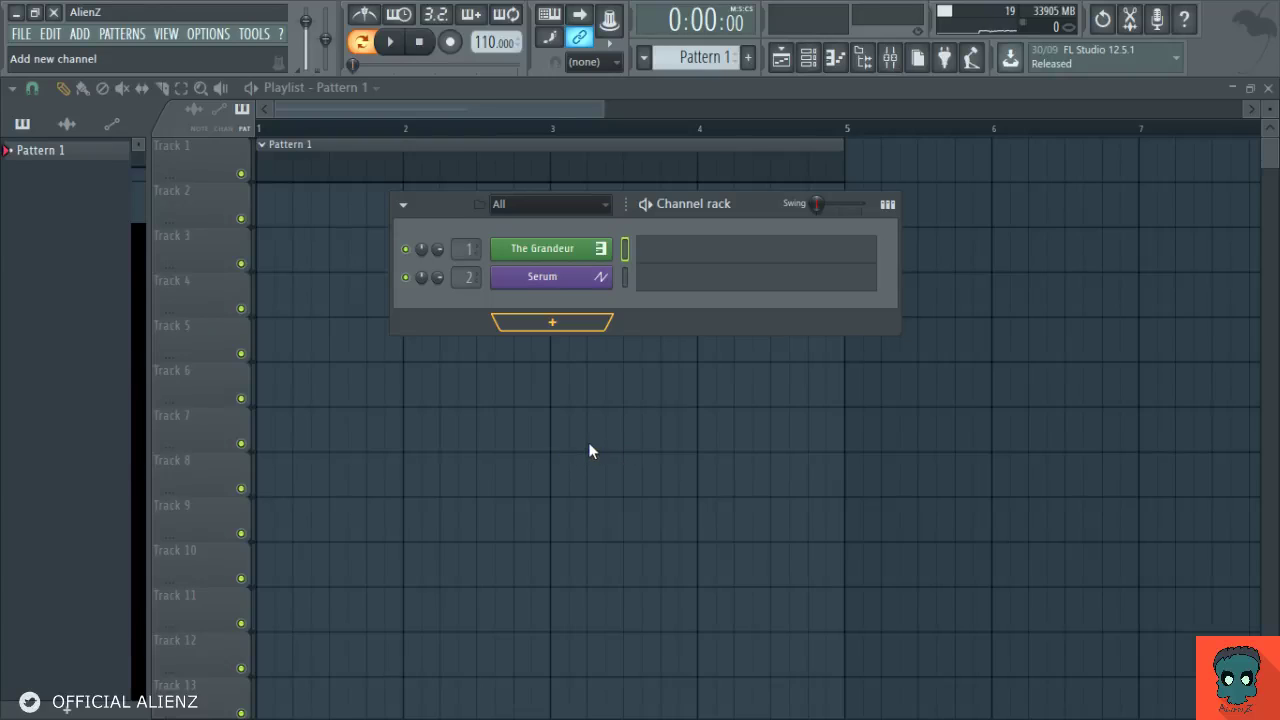
{"action": "left_click", "coordinate": [685, 460]}
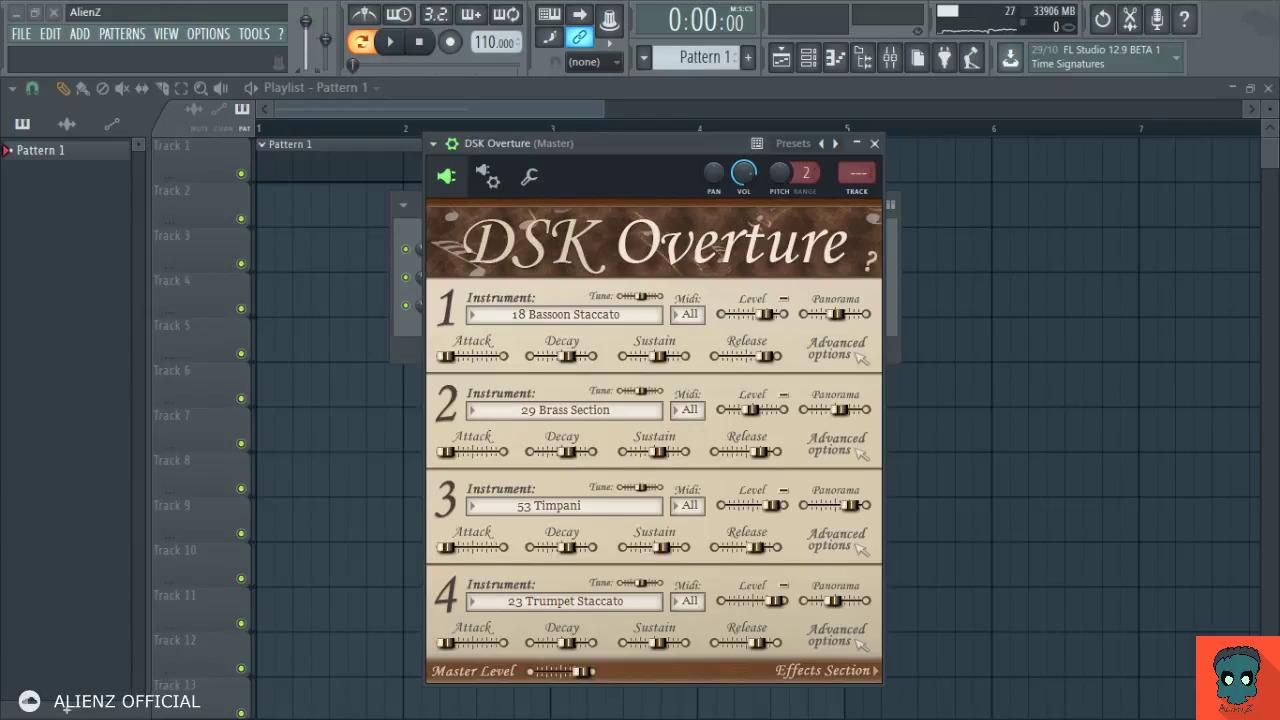
{"action": "left_click_drag", "start_coordinate": [751, 410], "coordinate": [726, 410]}
{"action": "left_click_drag", "start_coordinate": [770, 505], "coordinate": [726, 505]}
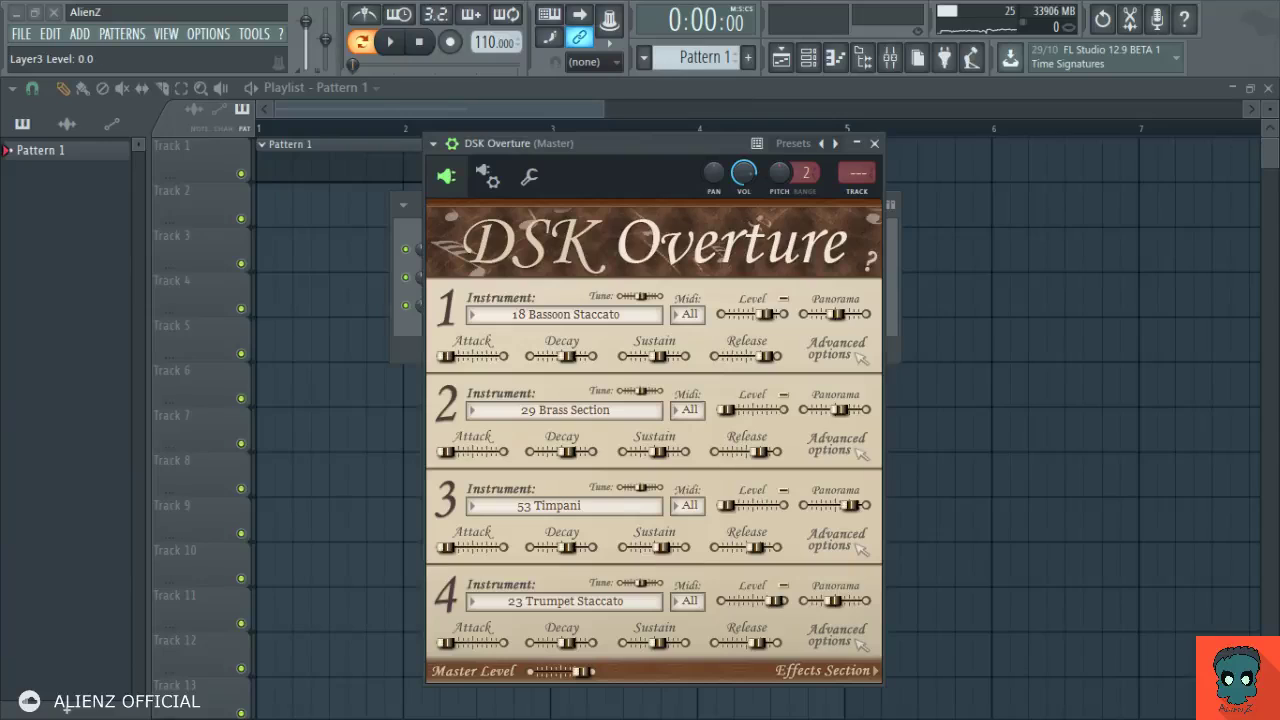
{"action": "left_click_drag", "start_coordinate": [776, 601], "coordinate": [726, 601]}
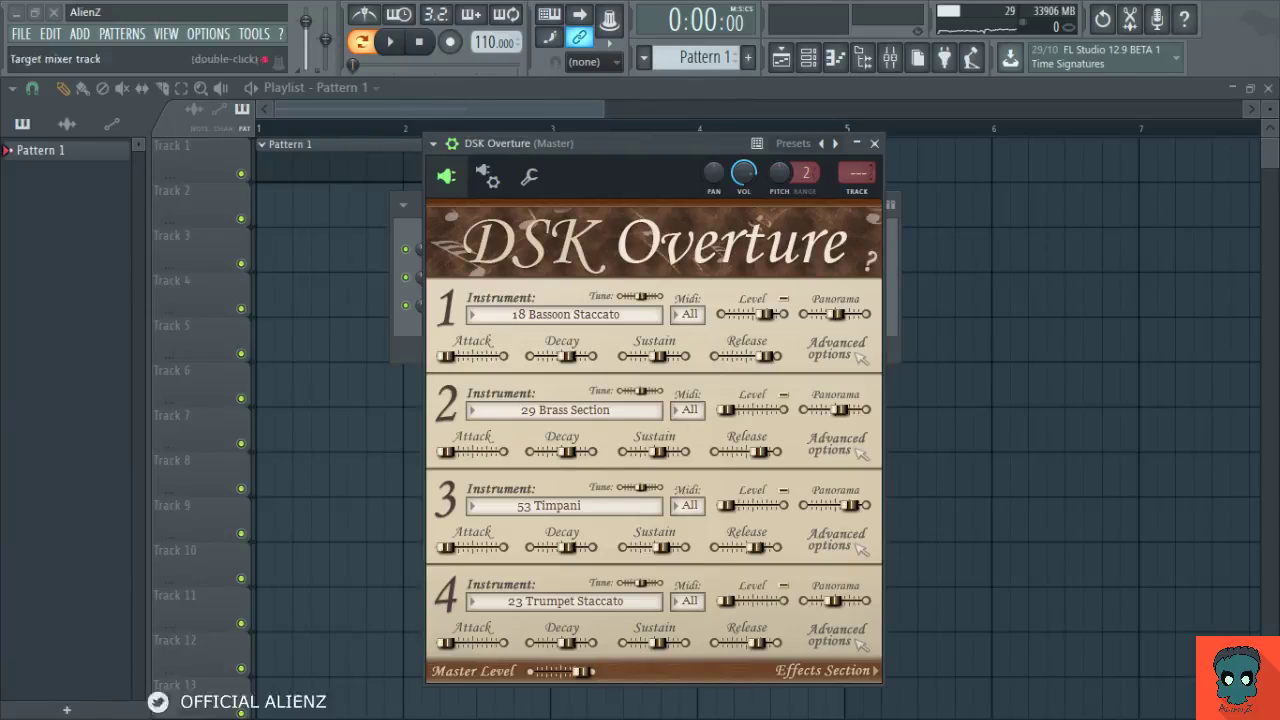
{"action": "left_click", "coordinate": [874, 144]}
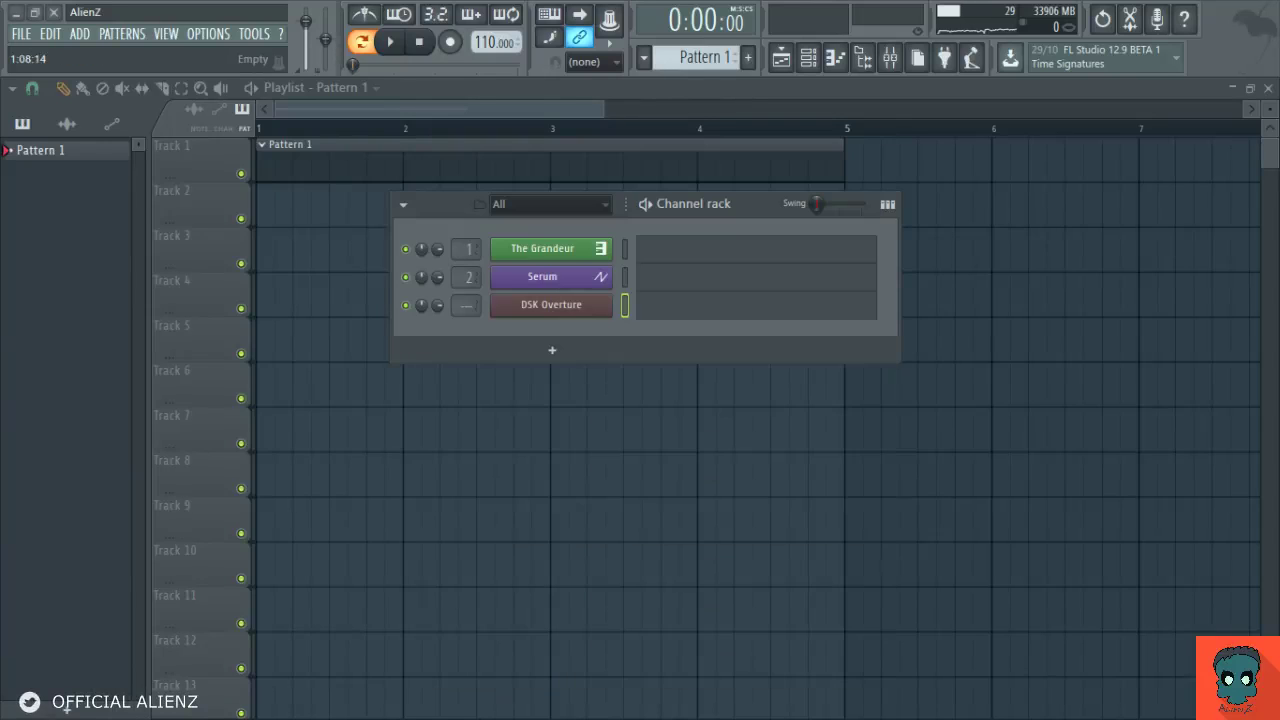
Audition the DSK Overture sound on the piano roll keys D4, G4 and A4.
{"action": "left_click", "coordinate": [659, 308]}
{"action": "scroll", "coordinate": [190, 402], "scroll_direction": "down", "scroll_amount": 2}
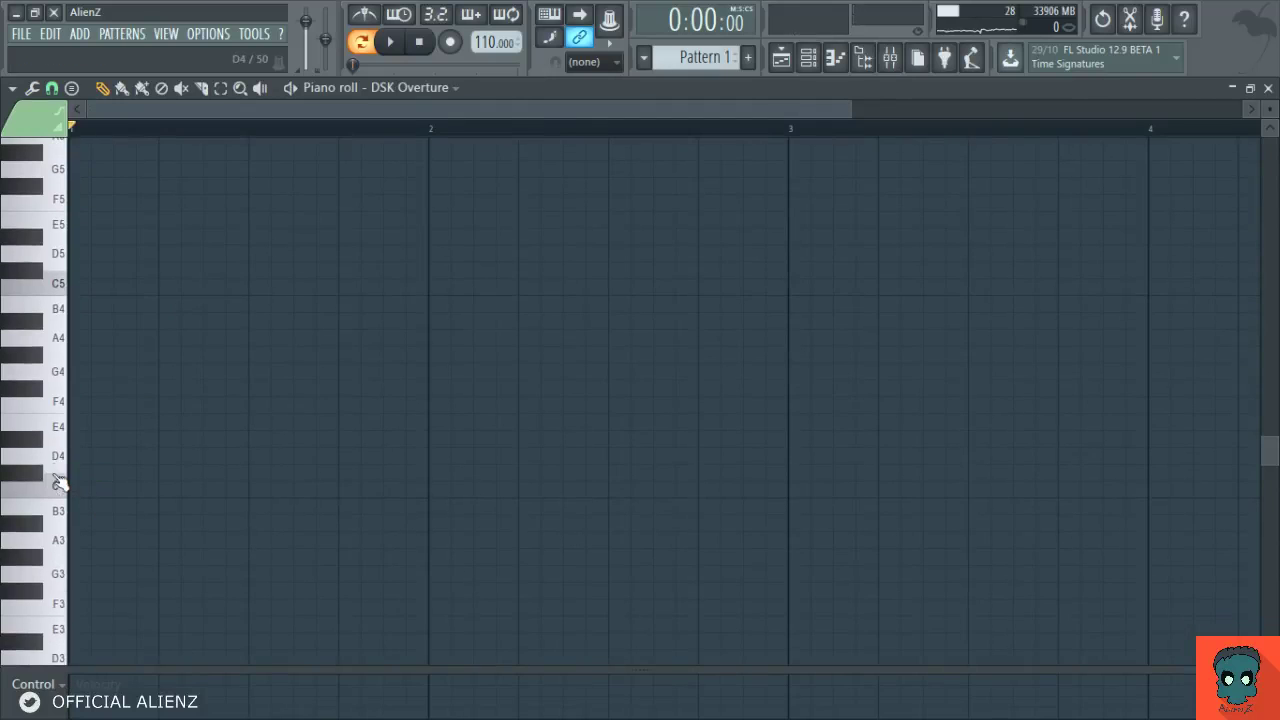
{"action": "left_click", "coordinate": [58, 460]}
{"action": "left_click", "coordinate": [57, 371]}
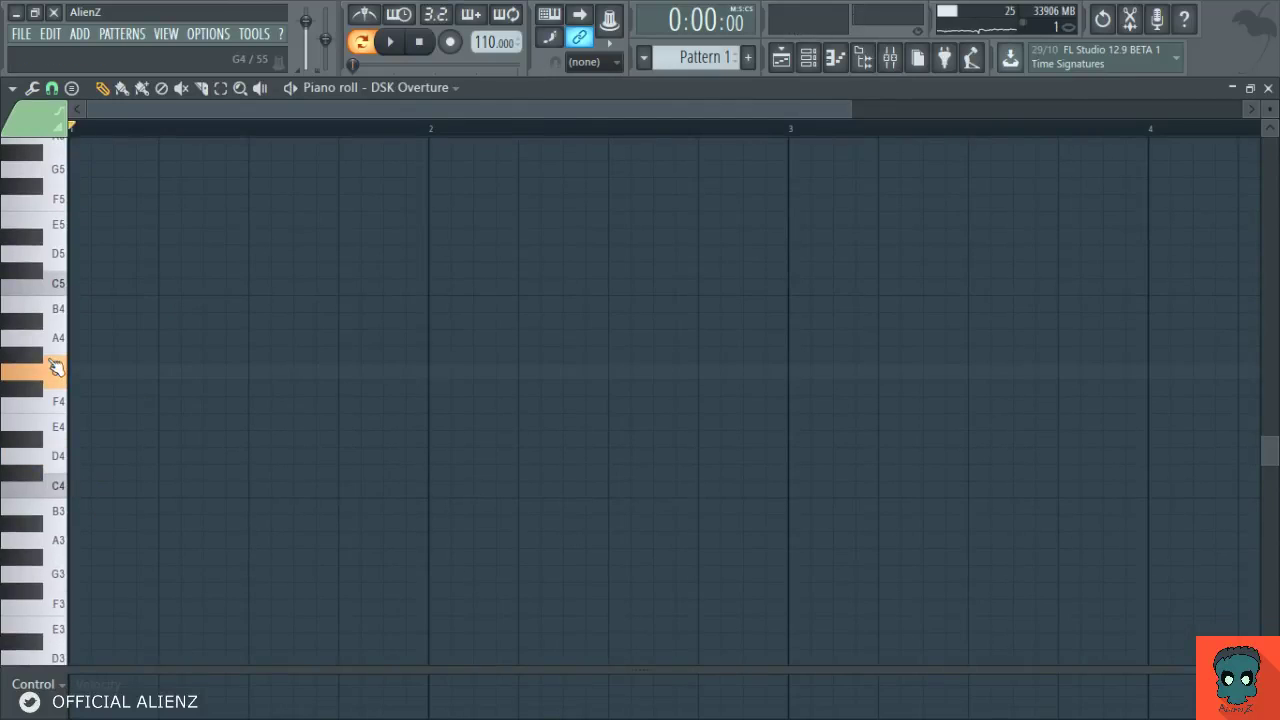
{"action": "left_click", "coordinate": [57, 333]}
{"action": "scroll", "coordinate": [60, 305], "scroll_direction": "up", "scroll_amount": 3}
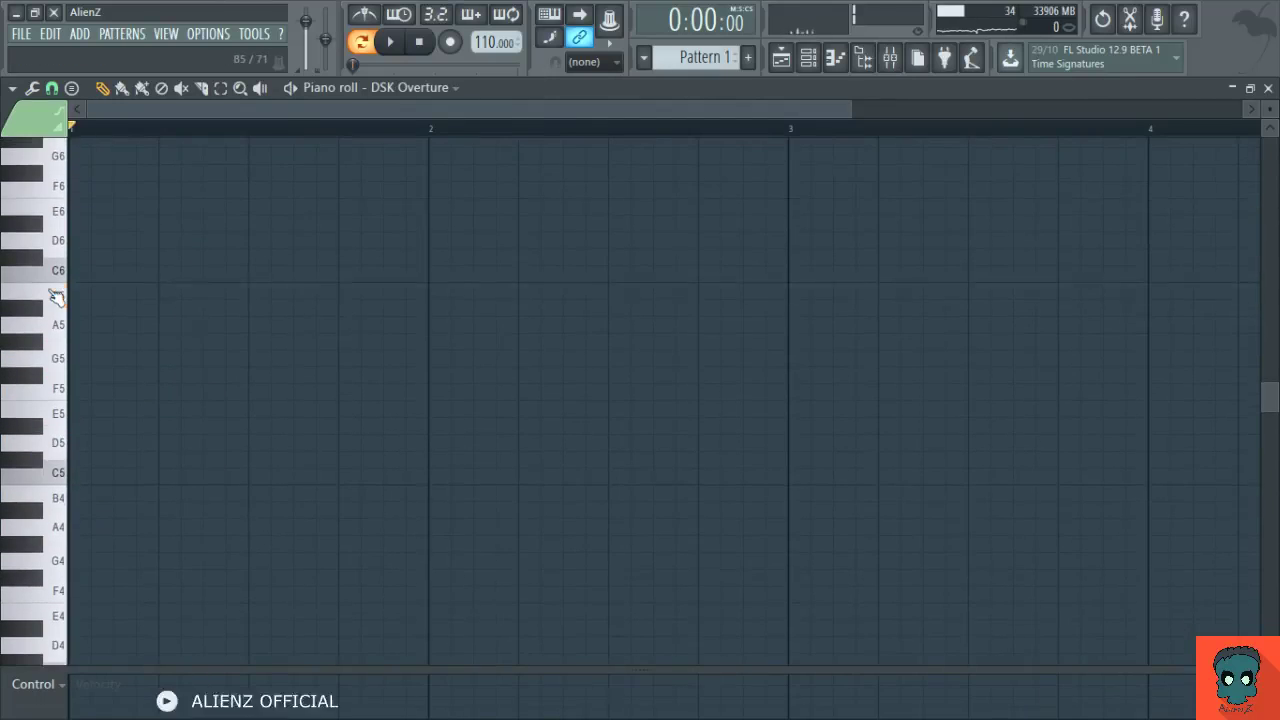
{"action": "key", "text": "F7"}
Rename the DSK Overture channel to "Bass Staccato".
{"action": "left_click_drag", "start_coordinate": [439, 305], "coordinate": [439, 313]}
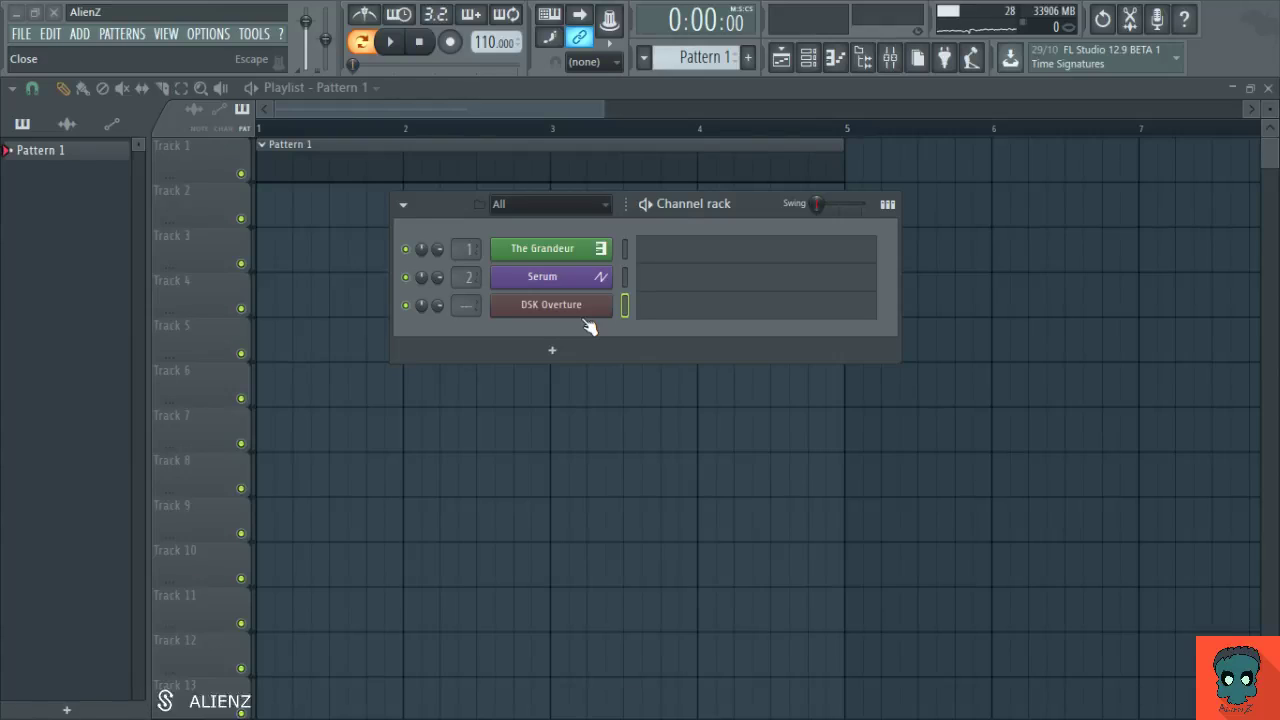
{"action": "type", "text": "Bass Staccato"}
{"action": "key", "text": "Return"}
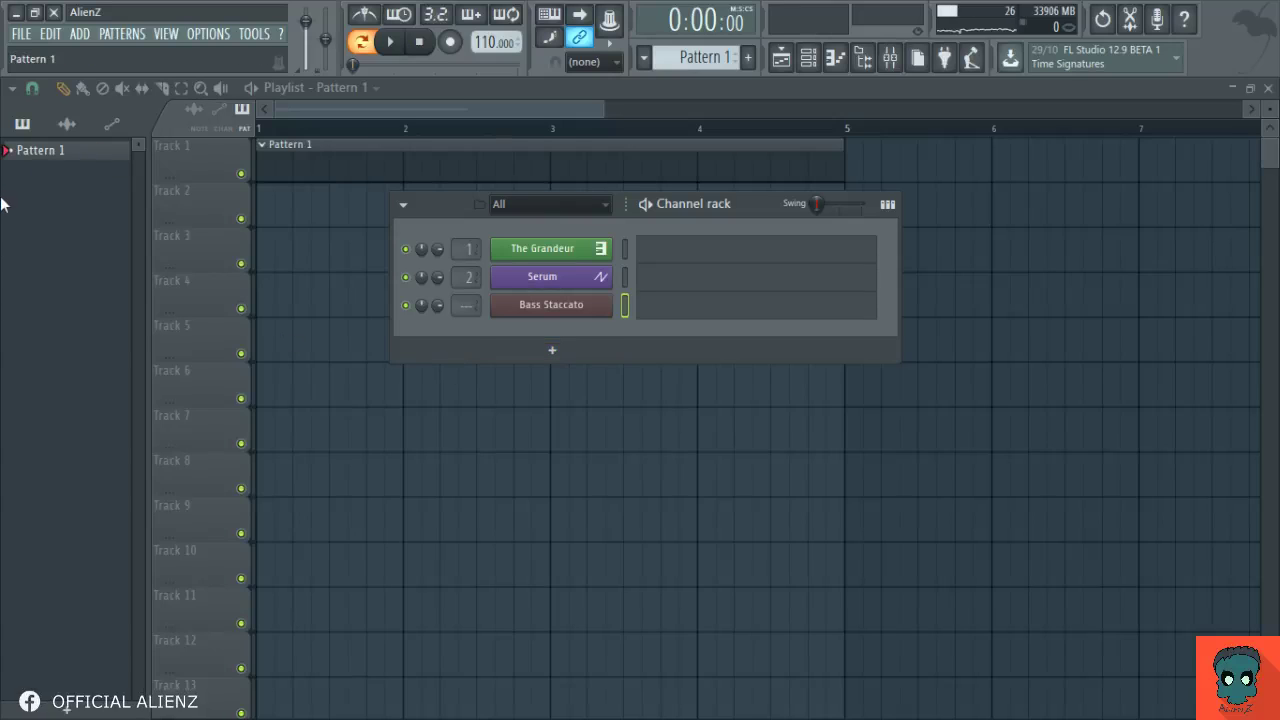
Show the file browser beside the playlist and collapse its Rendered folder.
{"action": "left_click", "coordinate": [808, 57]}
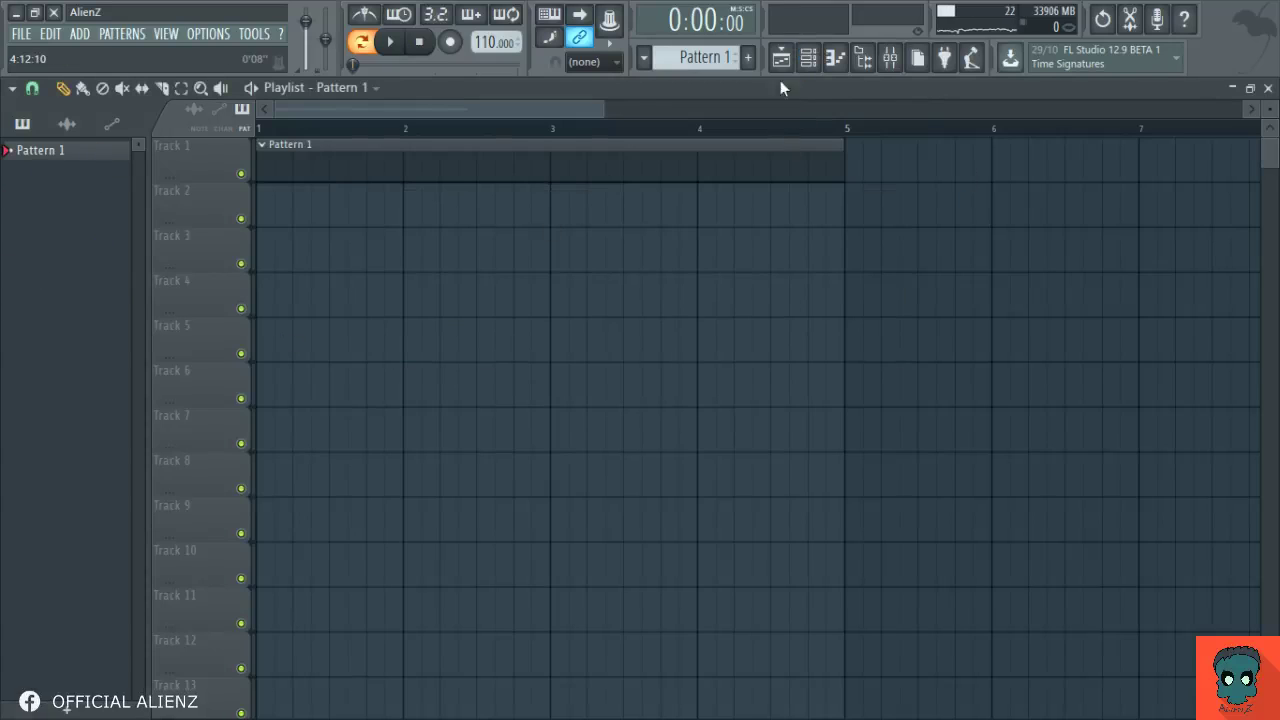
{"action": "left_click", "coordinate": [808, 57]}
{"action": "left_click_drag", "start_coordinate": [9, 234], "coordinate": [290, 228]}
{"action": "left_click", "coordinate": [50, 109]}
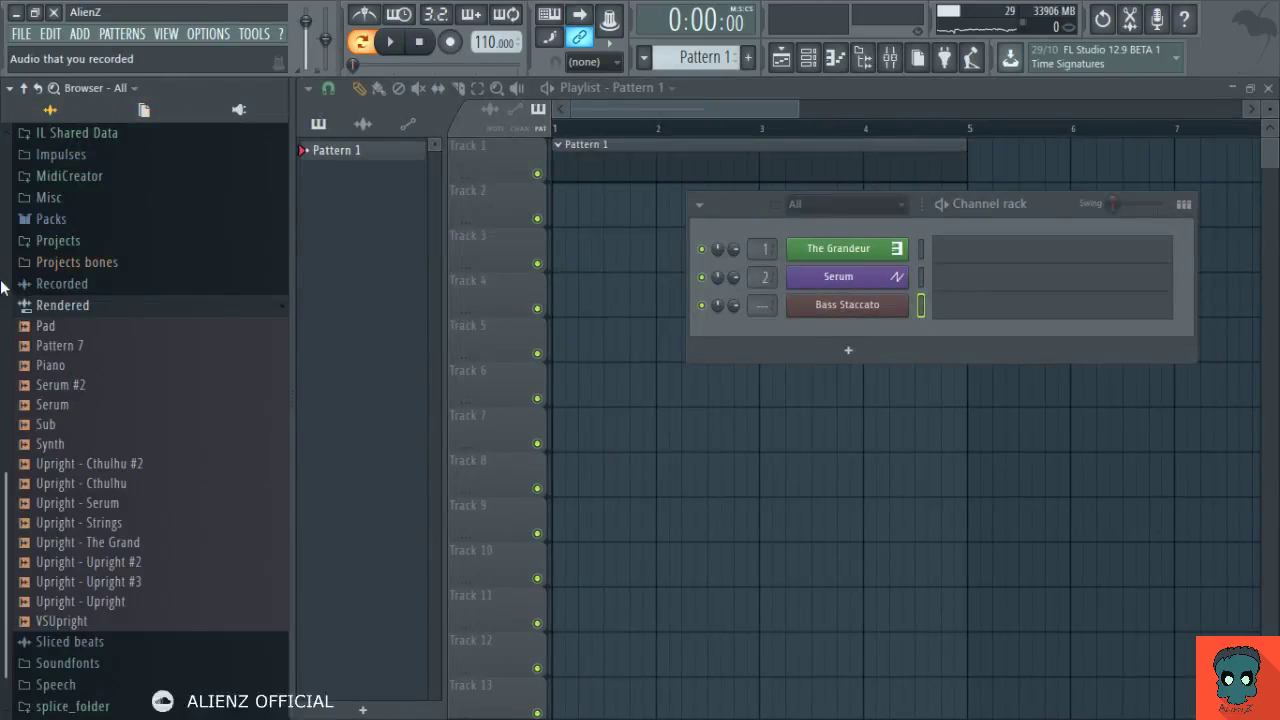
{"action": "scroll", "coordinate": [2, 410], "scroll_direction": "up", "scroll_amount": 3}
{"action": "left_click", "coordinate": [2, 440]}
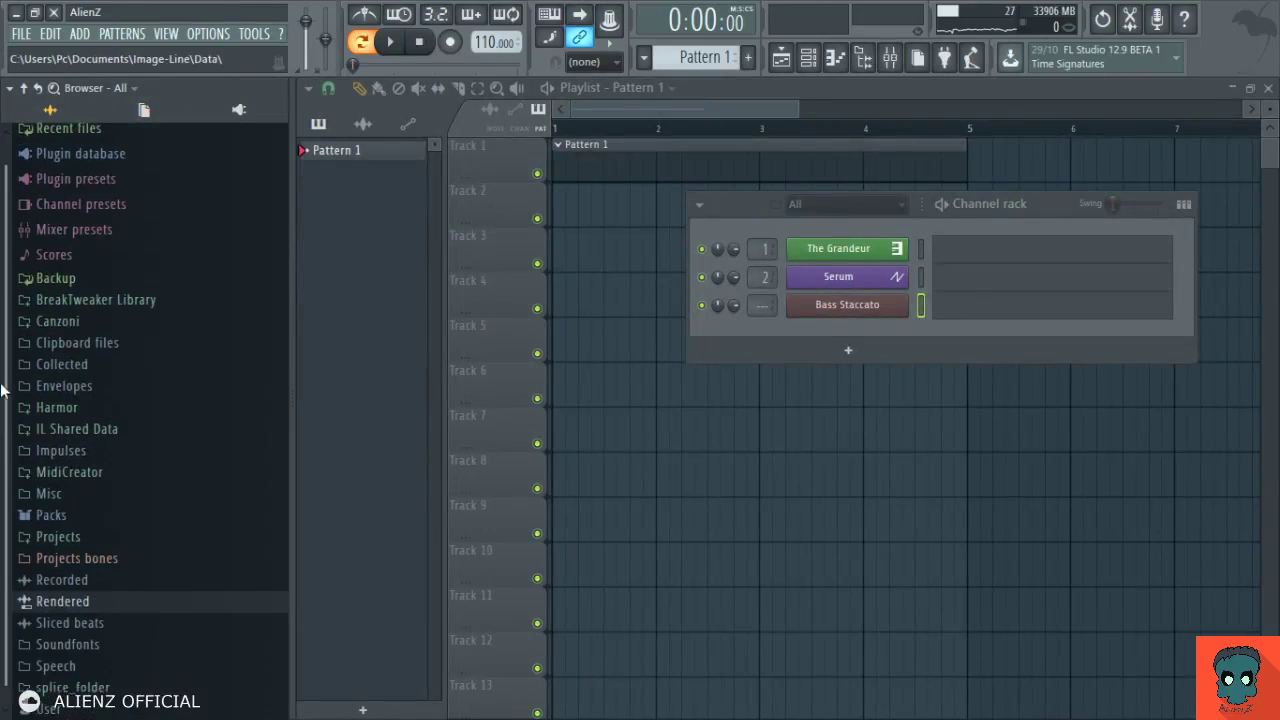
{"action": "scroll", "coordinate": [2, 390], "scroll_direction": "up", "scroll_amount": 1}
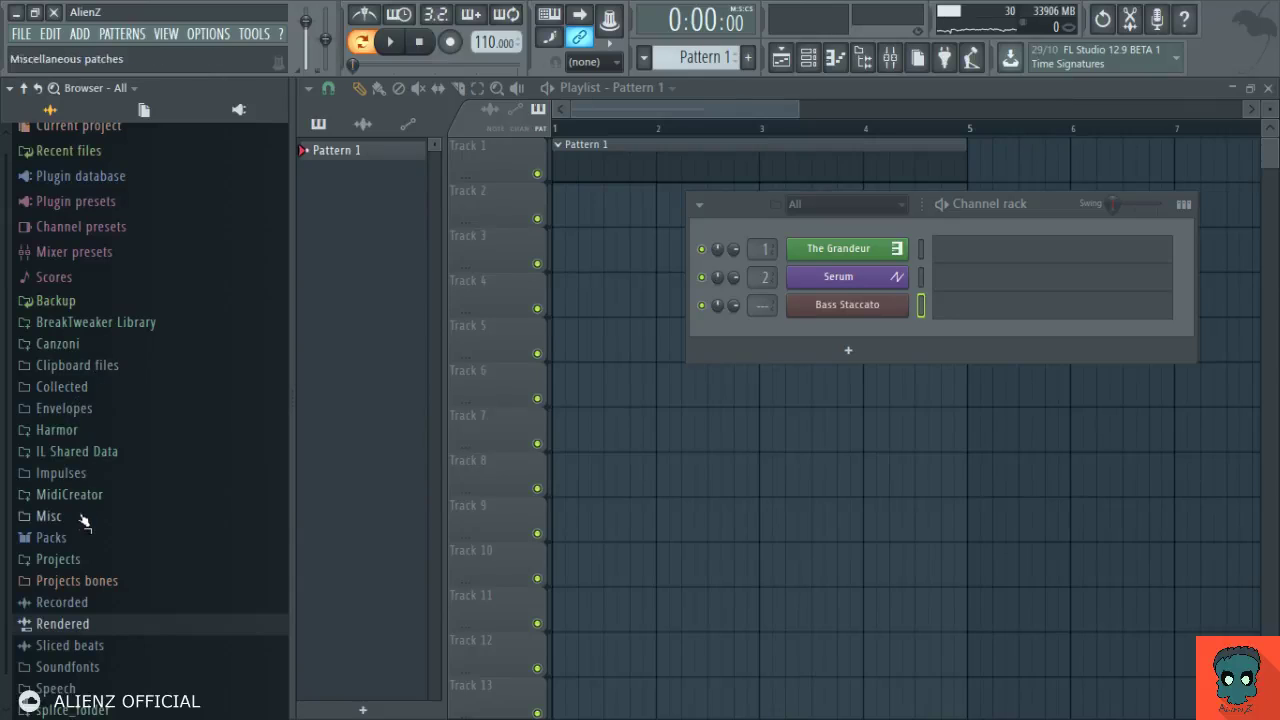
{"action": "scroll", "coordinate": [60, 600], "scroll_direction": "down", "scroll_amount": 1}
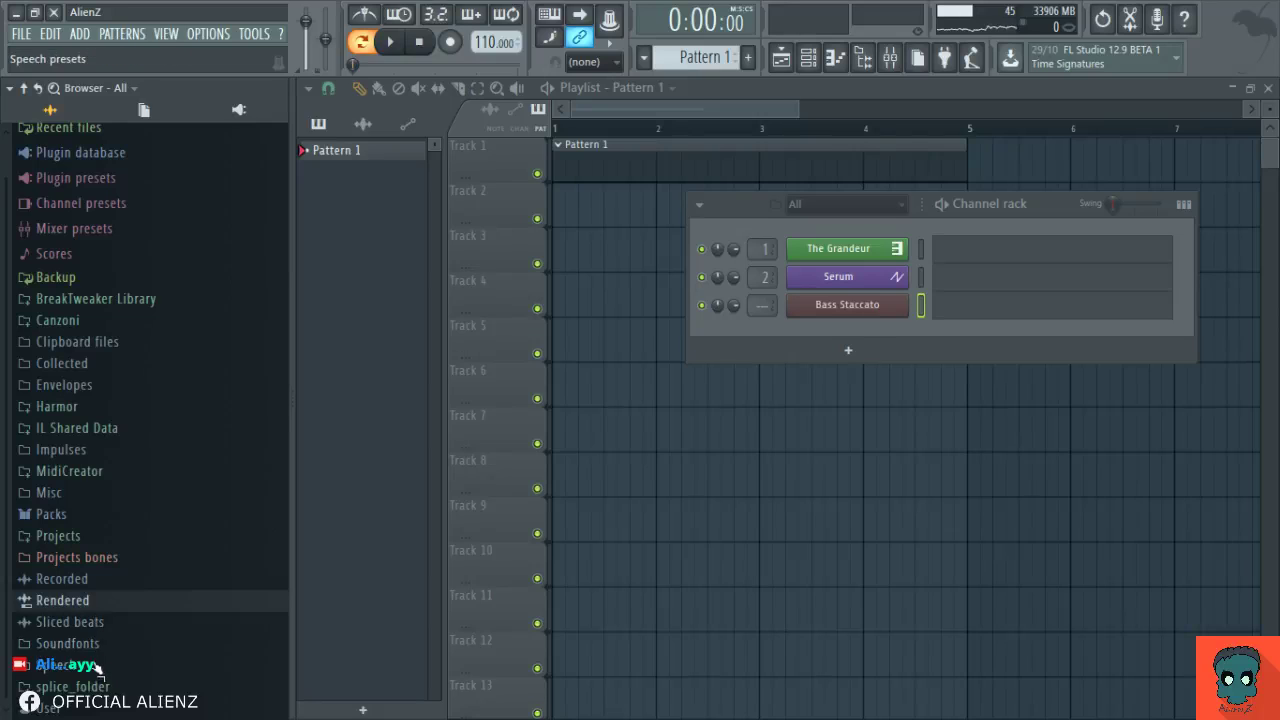
Browse the BreakTweaker Library to Samples, 10 - Film, Booms and Hits.
{"action": "left_click", "coordinate": [100, 300]}
{"action": "left_click", "coordinate": [40, 341]}
{"action": "left_click", "coordinate": [40, 341]}
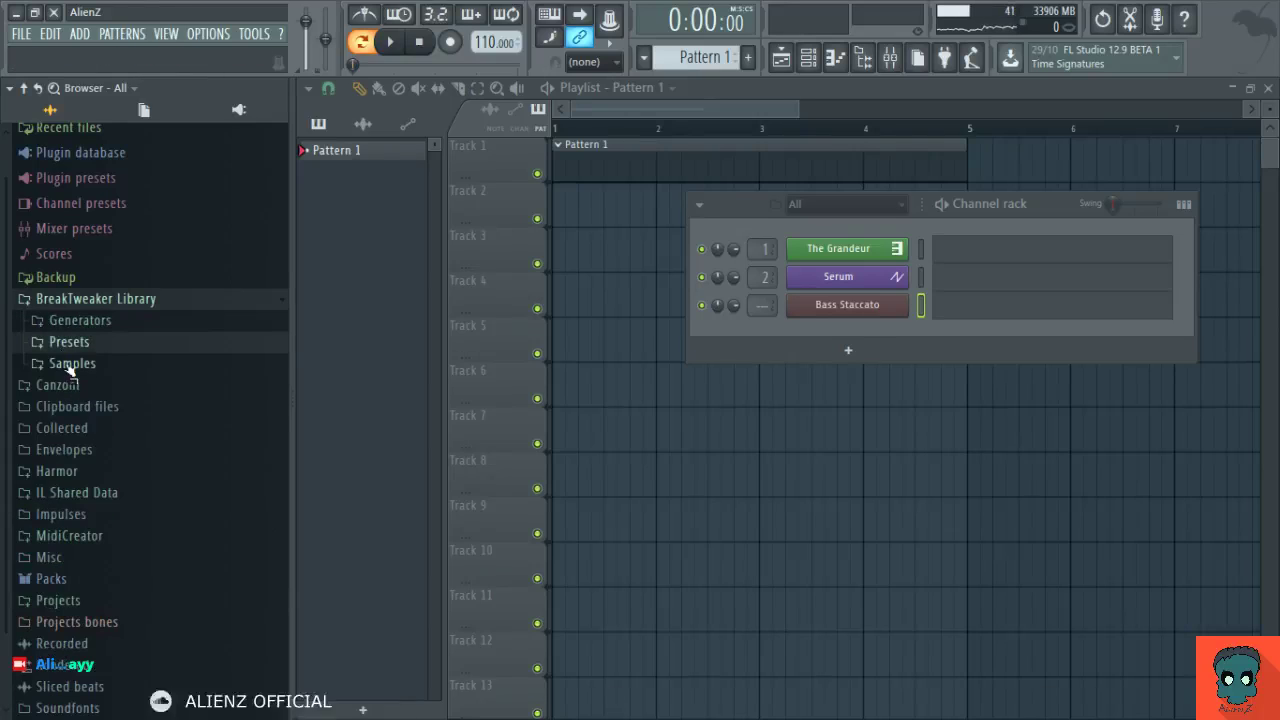
{"action": "left_click", "coordinate": [38, 363]}
{"action": "left_click_drag", "start_coordinate": [5, 408], "coordinate": [5, 323]}
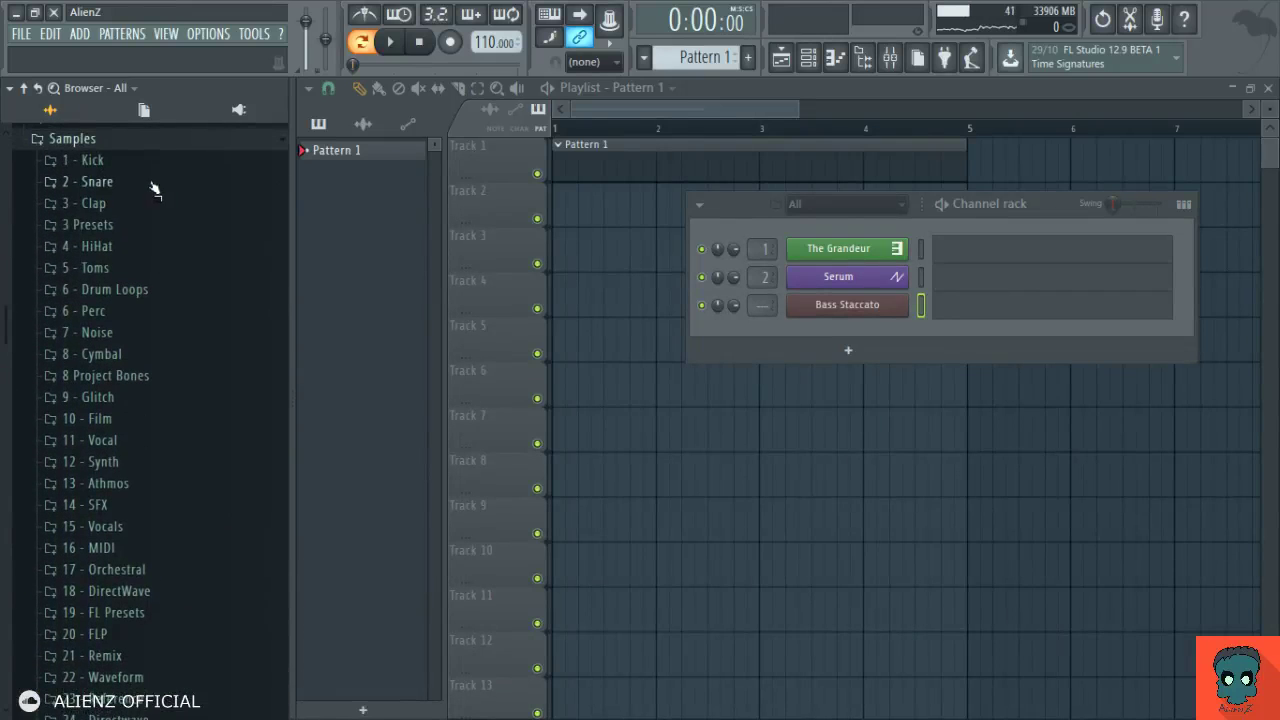
{"action": "left_click", "coordinate": [141, 421]}
{"action": "left_click_drag", "start_coordinate": [5, 402], "coordinate": [4, 394]}
{"action": "left_click", "coordinate": [149, 305]}
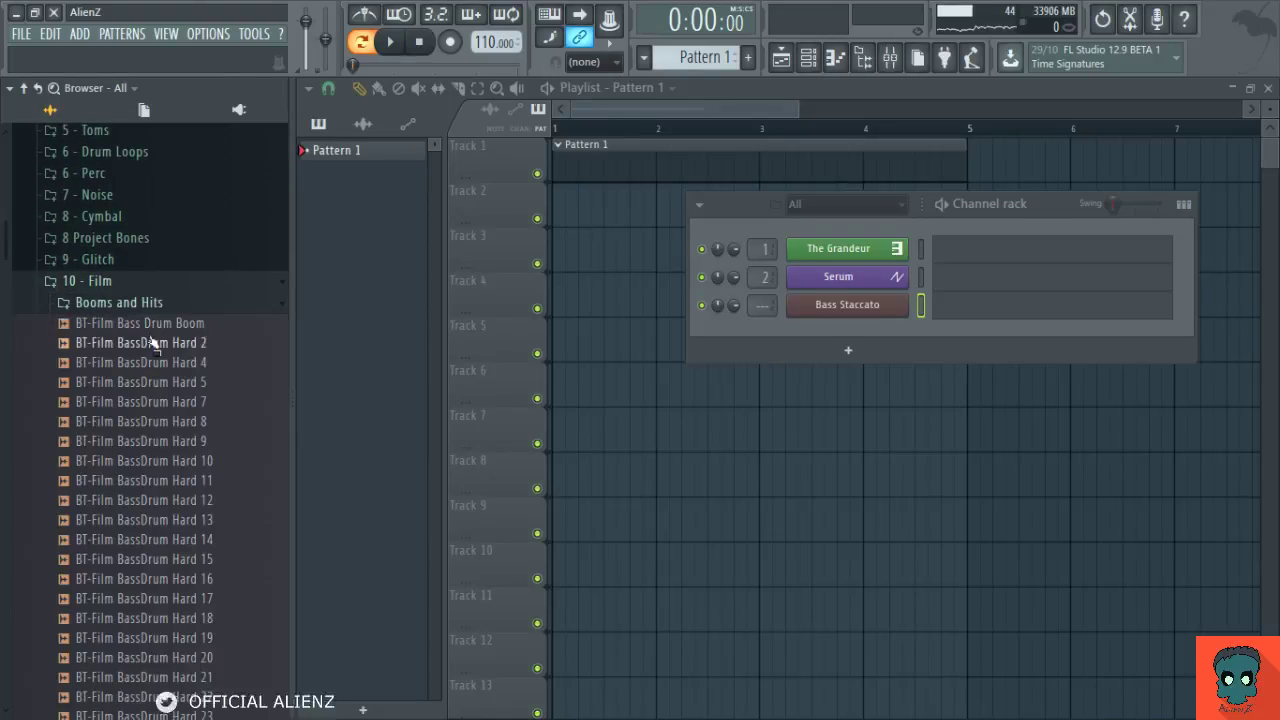
Audition the film bass drum samples and try adding BT-Film BassDrum Hard 7 as a new channel.
{"action": "left_click", "coordinate": [148, 326]}
{"action": "left_click", "coordinate": [158, 401]}
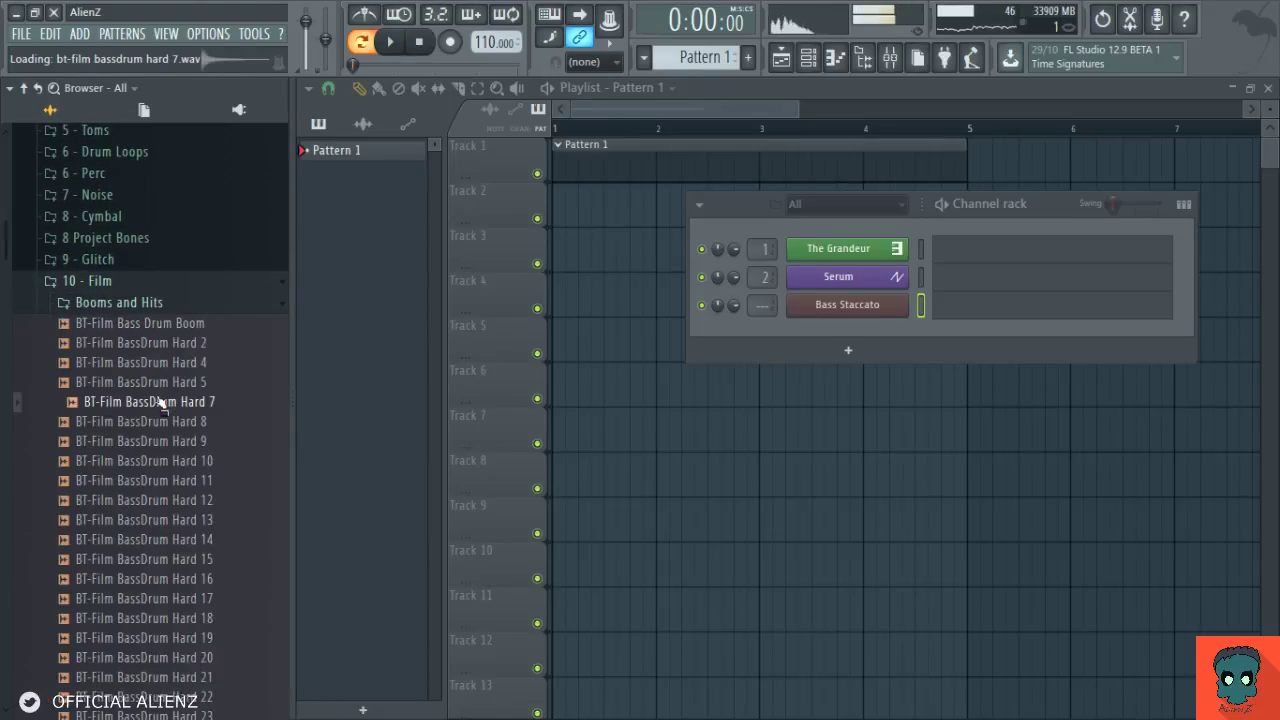
{"action": "left_click_drag", "start_coordinate": [160, 402], "coordinate": [852, 355]}
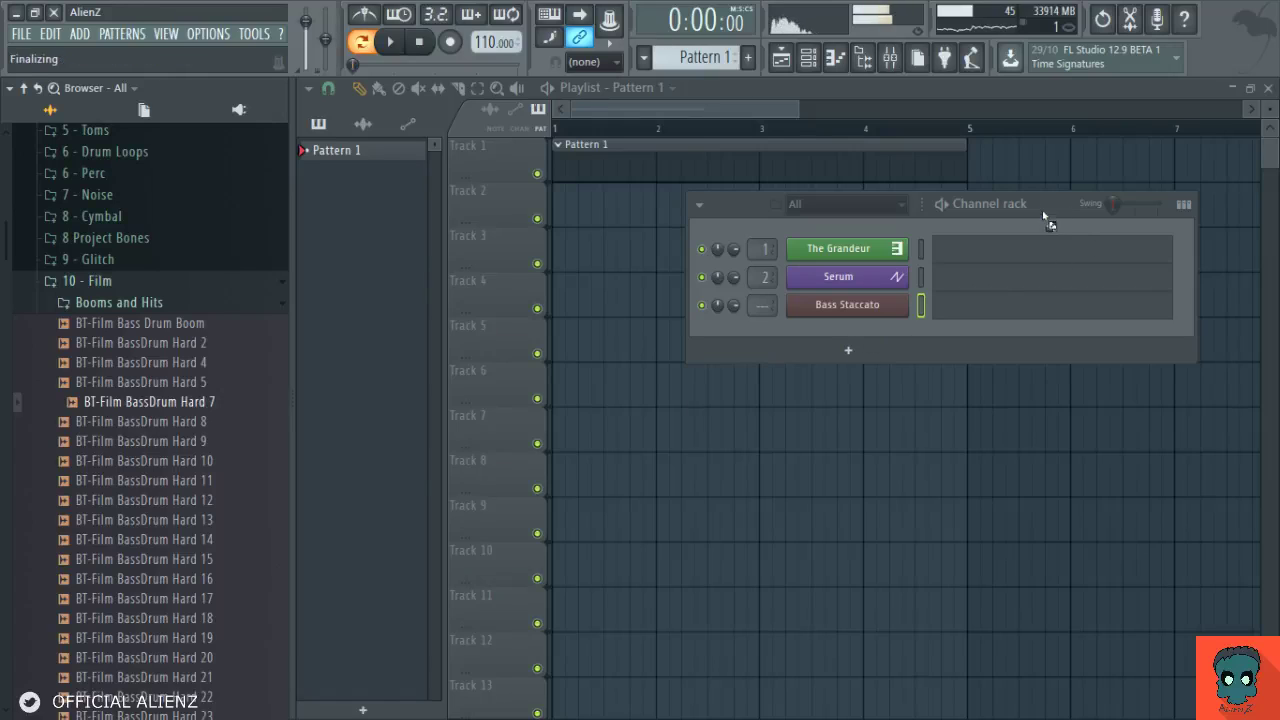
{"action": "left_click_drag", "start_coordinate": [1038, 203], "coordinate": [795, 197]}
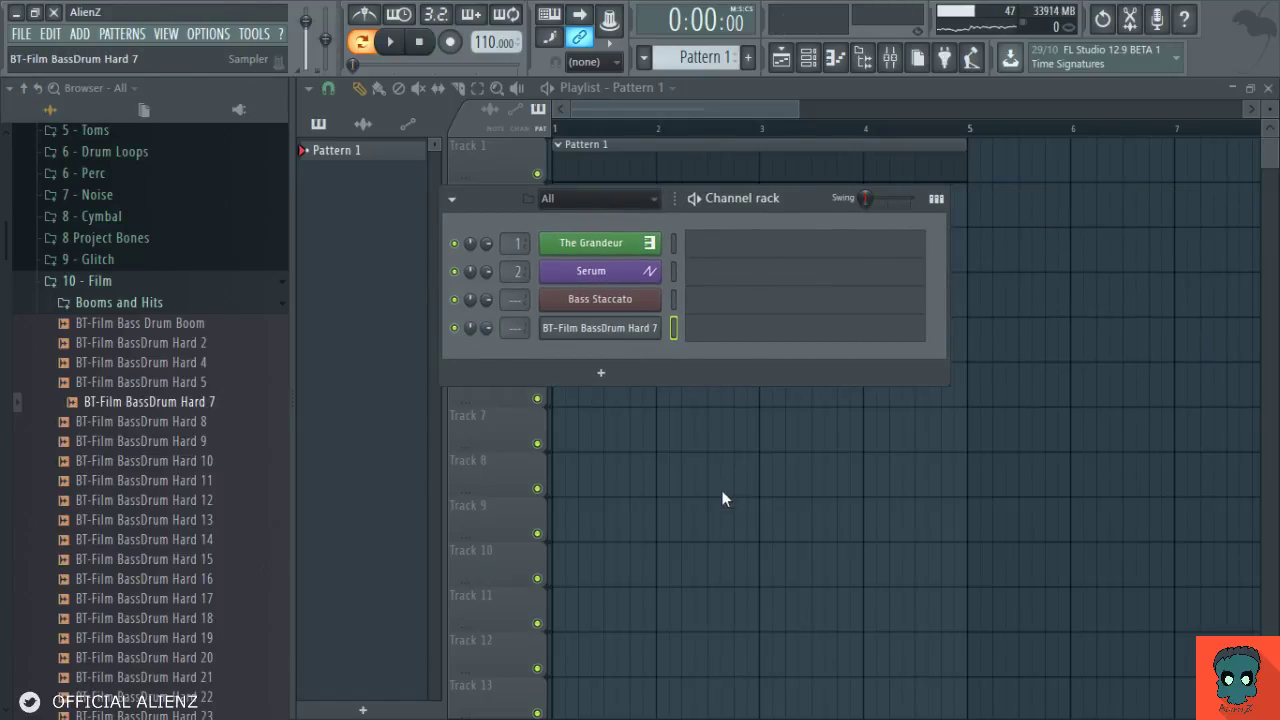
{"action": "key", "text": "ctrl+z"}
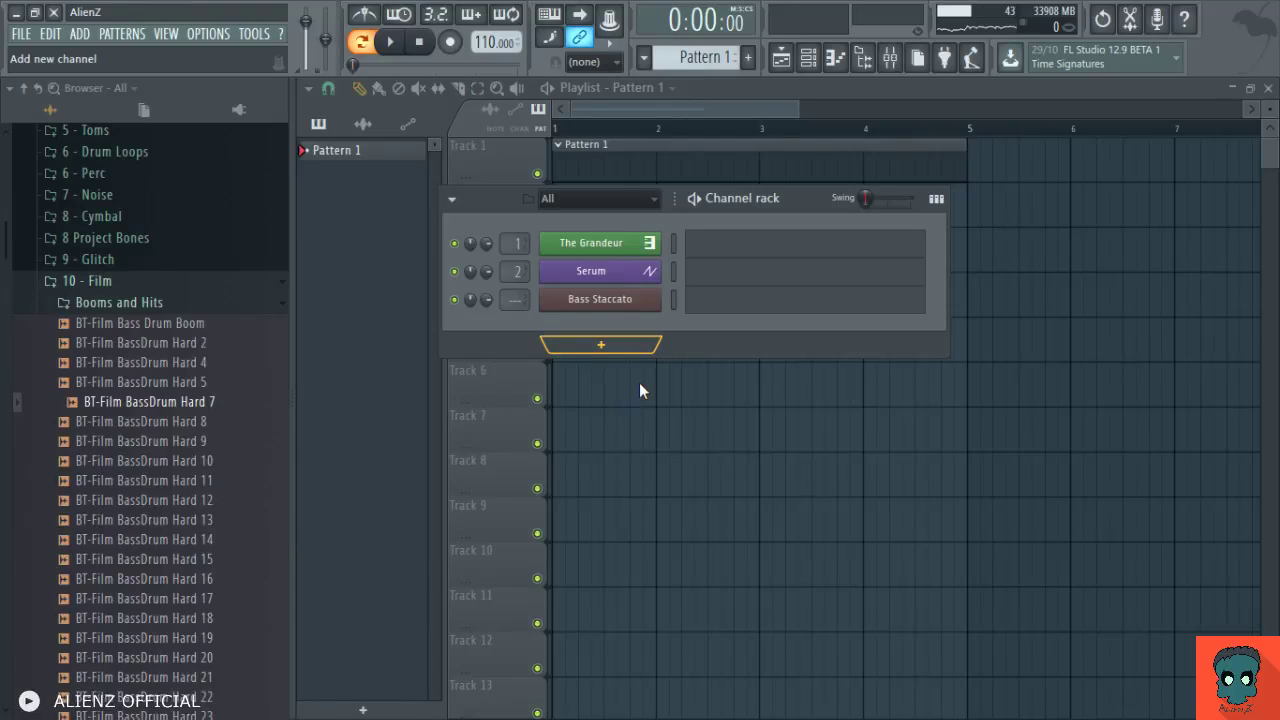
Add a Battery 4 channel, move its window higher and hide the plugin wrapper's toolbar.
{"action": "left_click", "coordinate": [716, 390]}
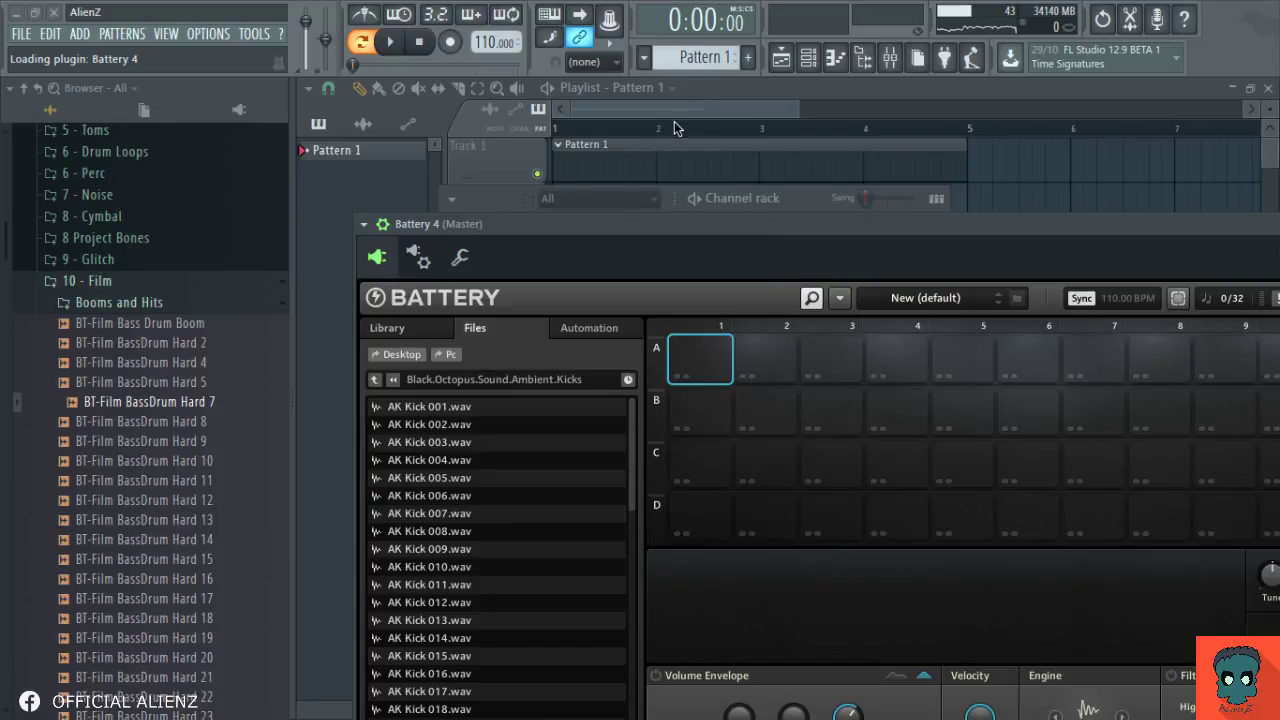
{"action": "left_click_drag", "start_coordinate": [702, 225], "coordinate": [716, 141]}
{"action": "double_click", "coordinate": [416, 140]}
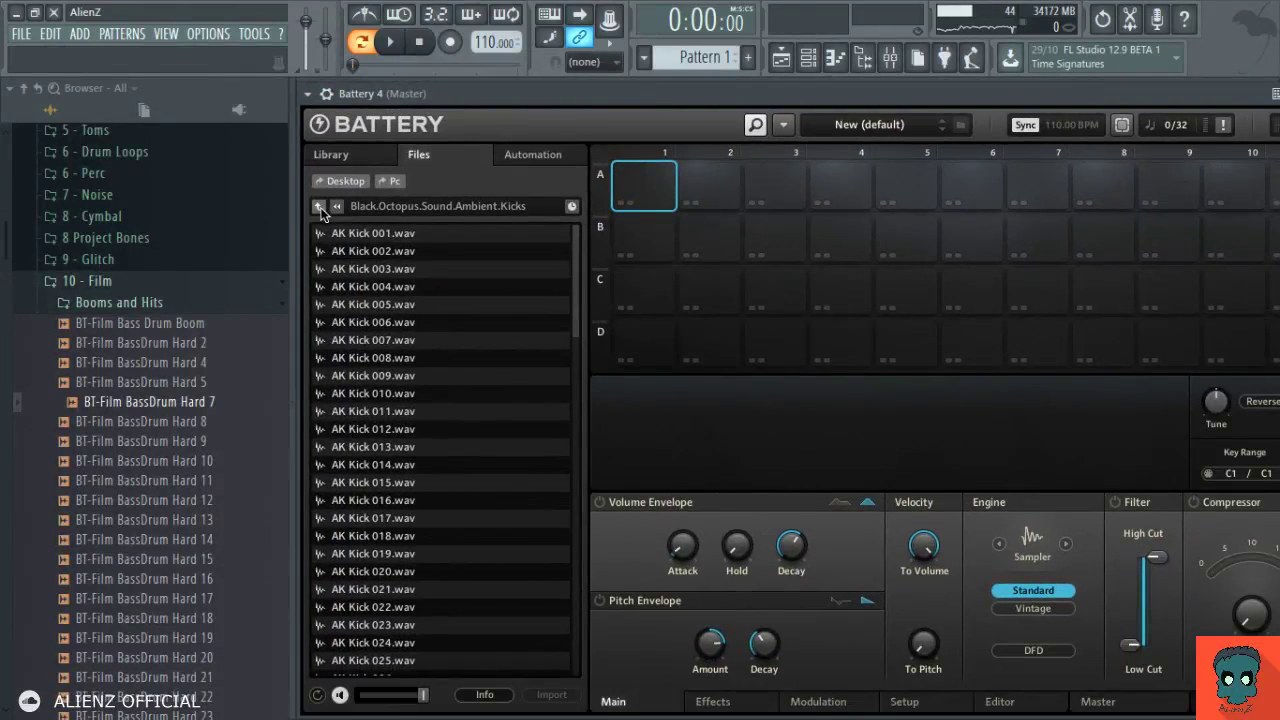
Browse Battery's files to Samples, 10 - Film, Booms and Hits and audition BT-Film Bass Drum Boom.wav.
{"action": "left_click", "coordinate": [319, 207]}
{"action": "left_click", "coordinate": [319, 207]}
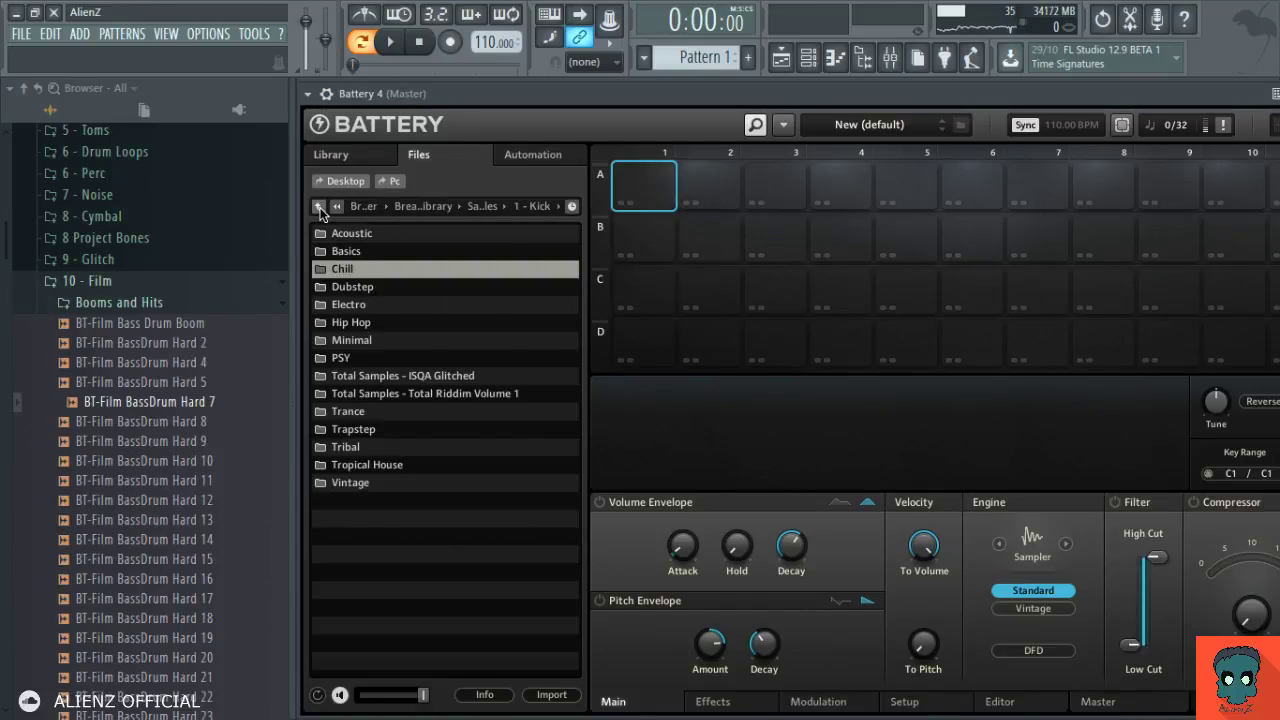
{"action": "left_click", "coordinate": [319, 207]}
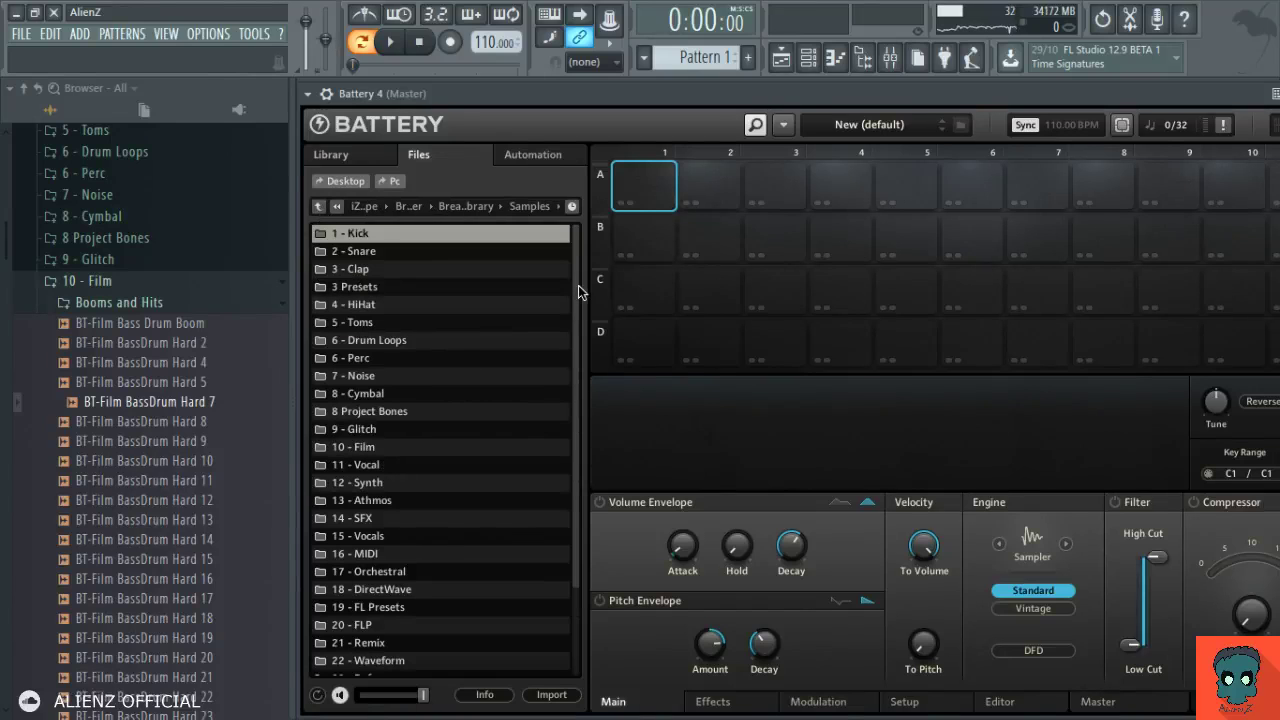
{"action": "scroll", "coordinate": [574, 350], "scroll_direction": "down", "scroll_amount": 3}
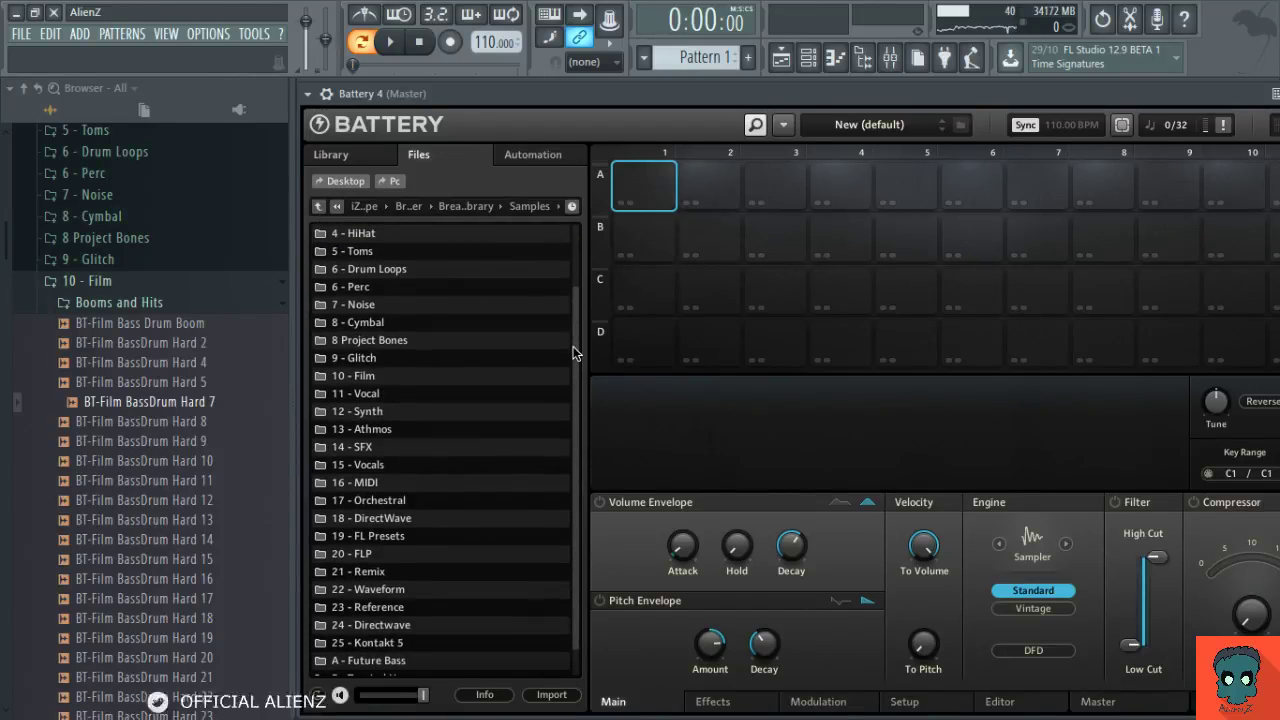
{"action": "double_click", "coordinate": [345, 376]}
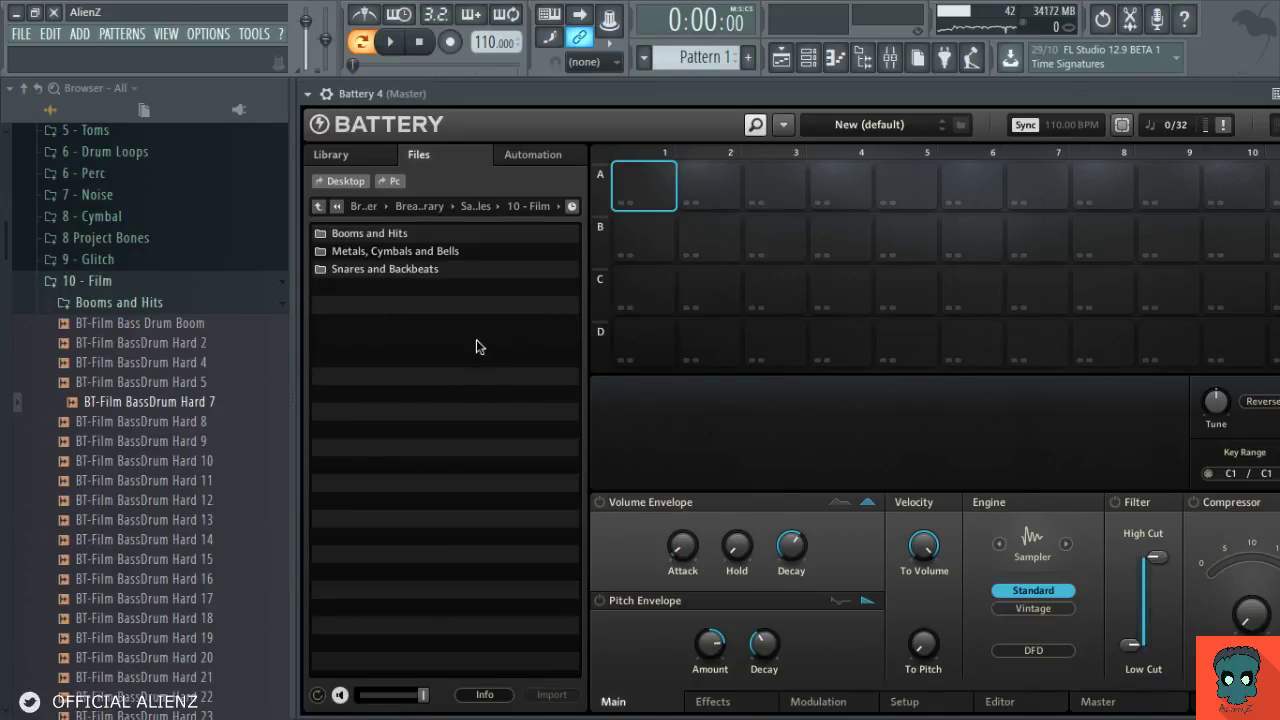
{"action": "left_click", "coordinate": [385, 241]}
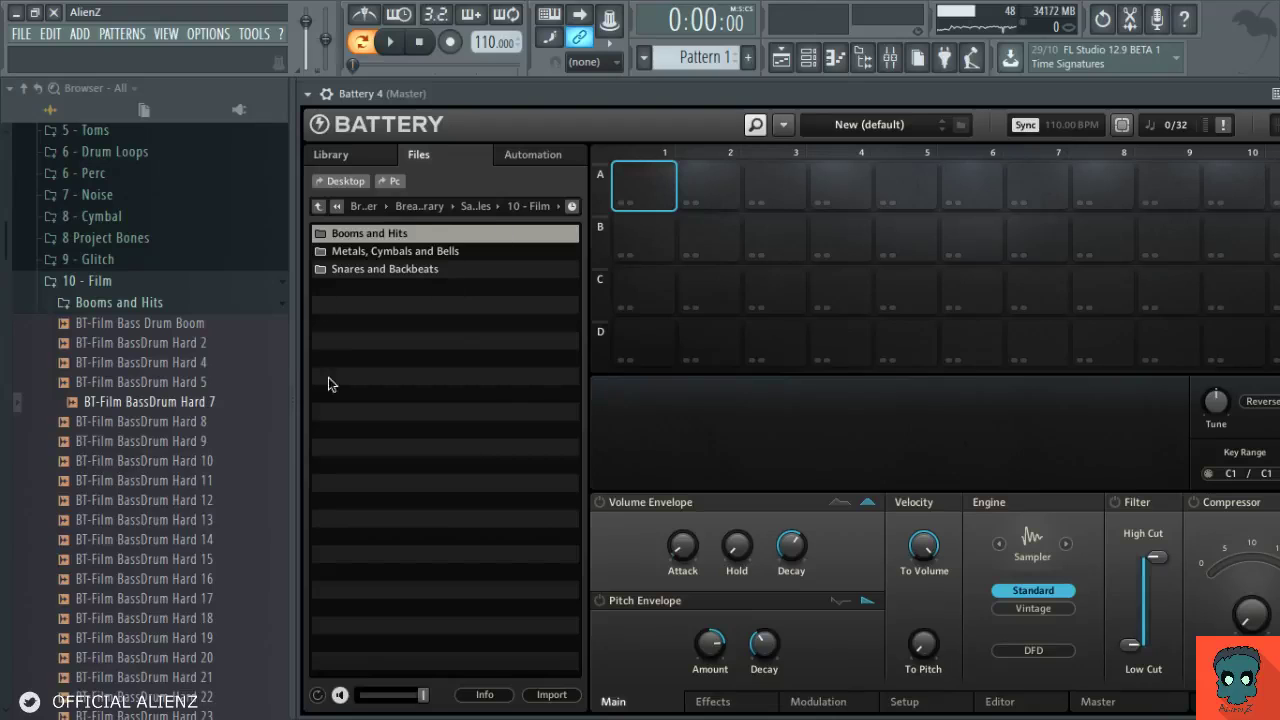
{"action": "double_click", "coordinate": [450, 235]}
{"action": "left_click", "coordinate": [445, 236]}
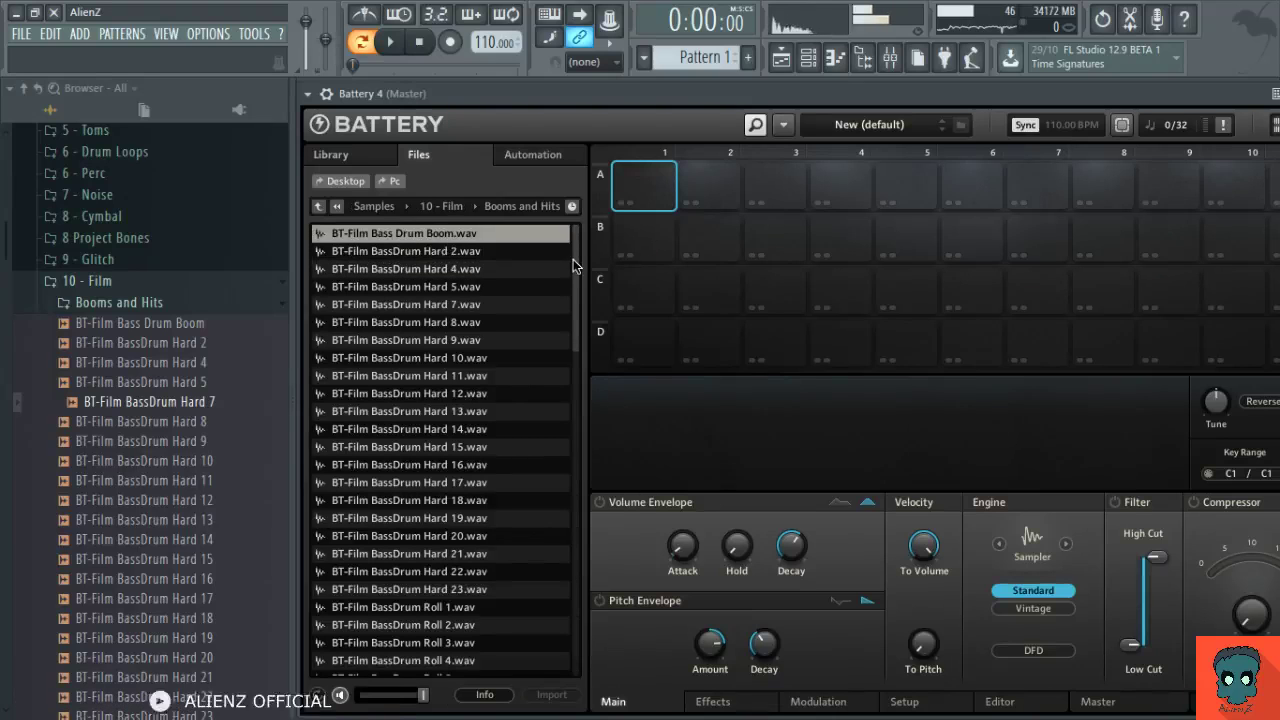
Load all film bass drum samples from BT-Film Bass Drum Boom.wav through BT-Film BassDrum Soft 35.wav into Battery's cells from A1.
{"action": "left_click_drag", "start_coordinate": [580, 266], "coordinate": [585, 421]}
{"action": "left_click", "coordinate": [434, 536], "text": "shift"}
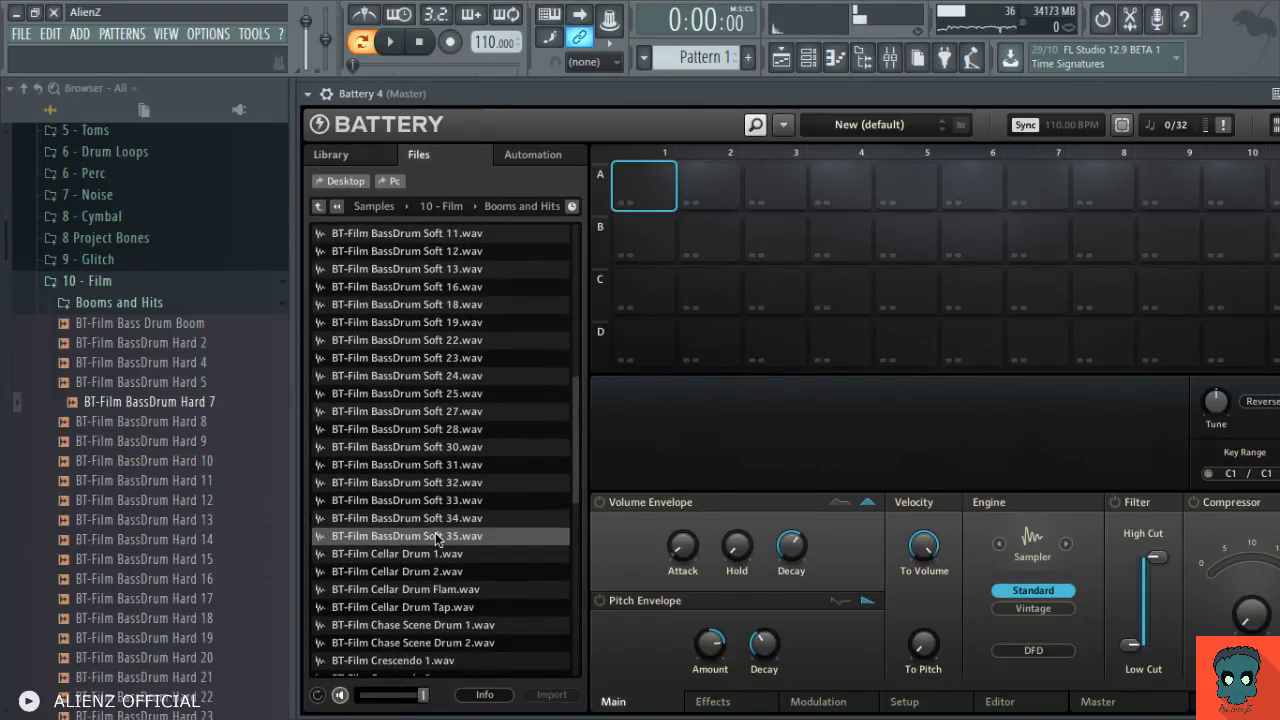
{"action": "left_click_drag", "start_coordinate": [421, 440], "coordinate": [293, 269]}
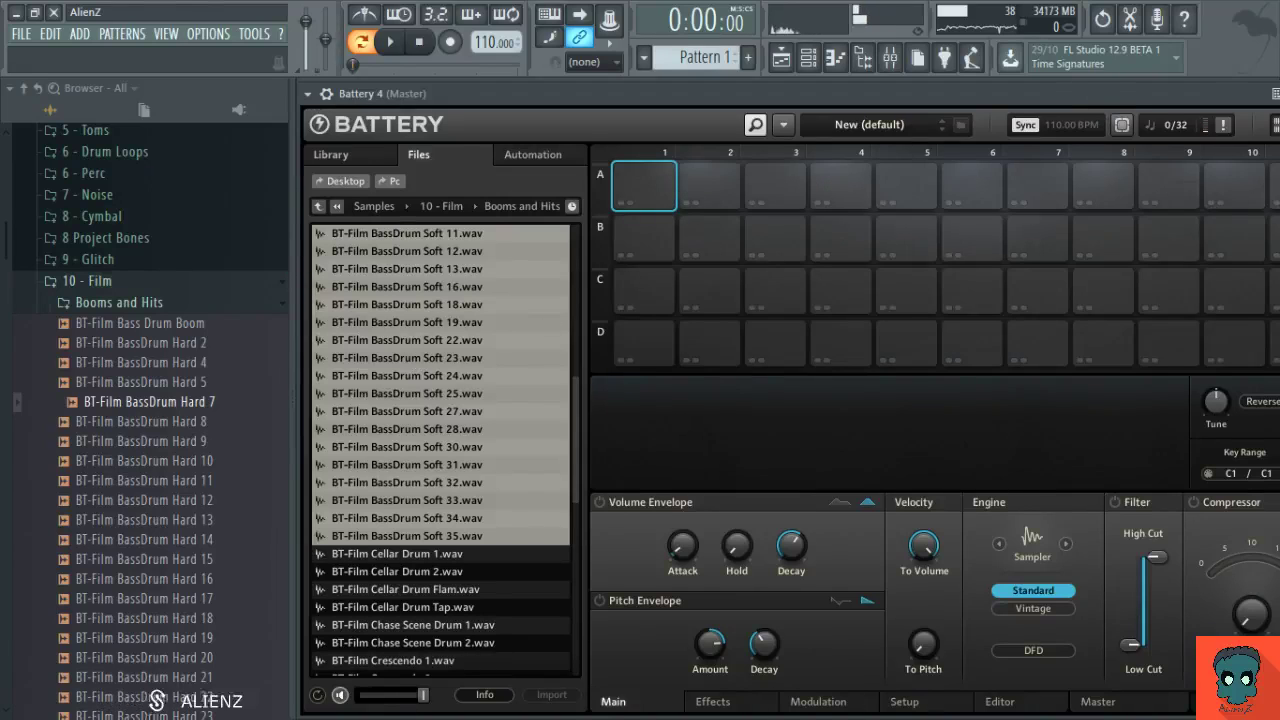
{"action": "right_click", "coordinate": [291, 265]}
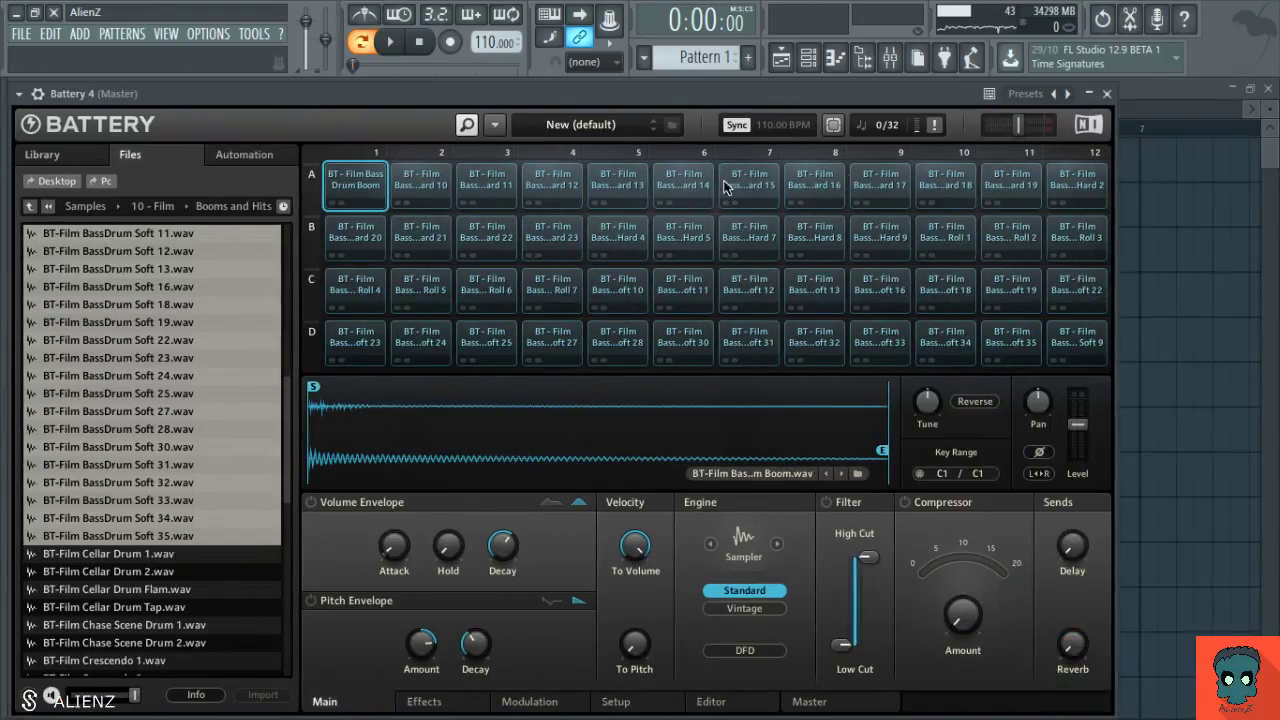
Close the Battery 4 window and rename its channel Percussion - Boom.
{"action": "left_click", "coordinate": [1107, 94]}
{"action": "left_click_drag", "start_coordinate": [490, 212], "coordinate": [822, 192]}
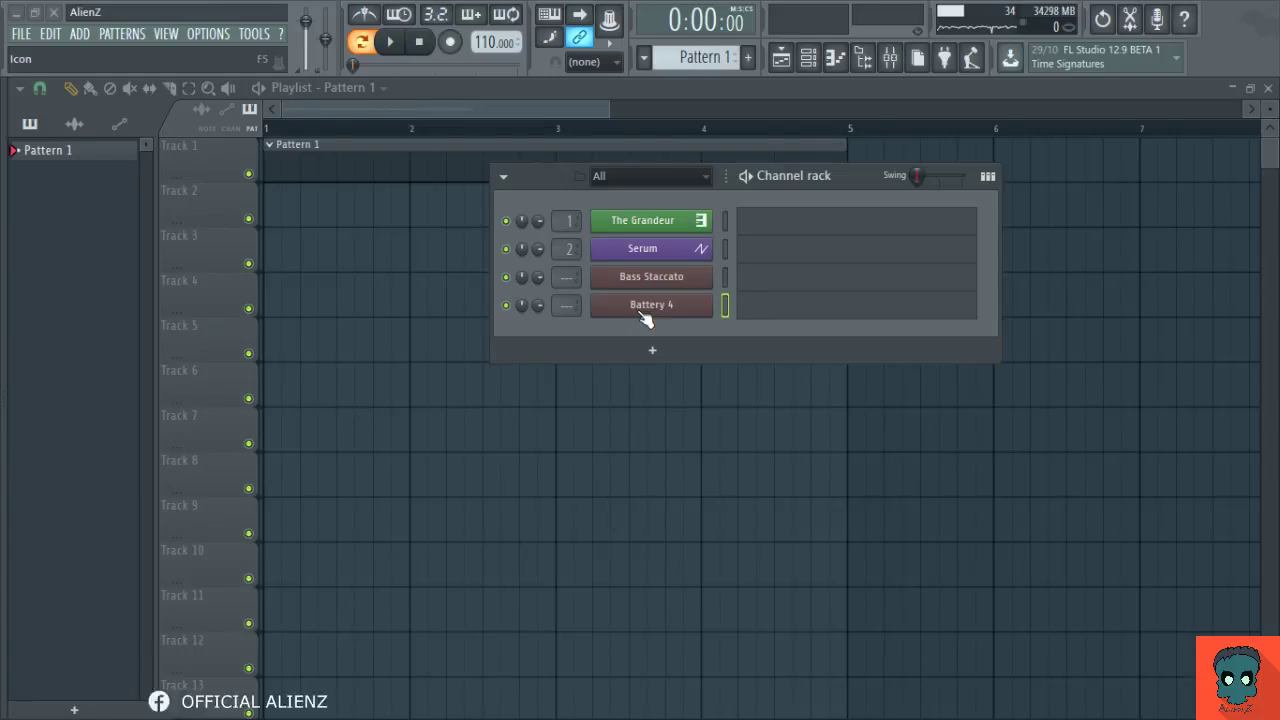
{"action": "key", "text": "Return"}
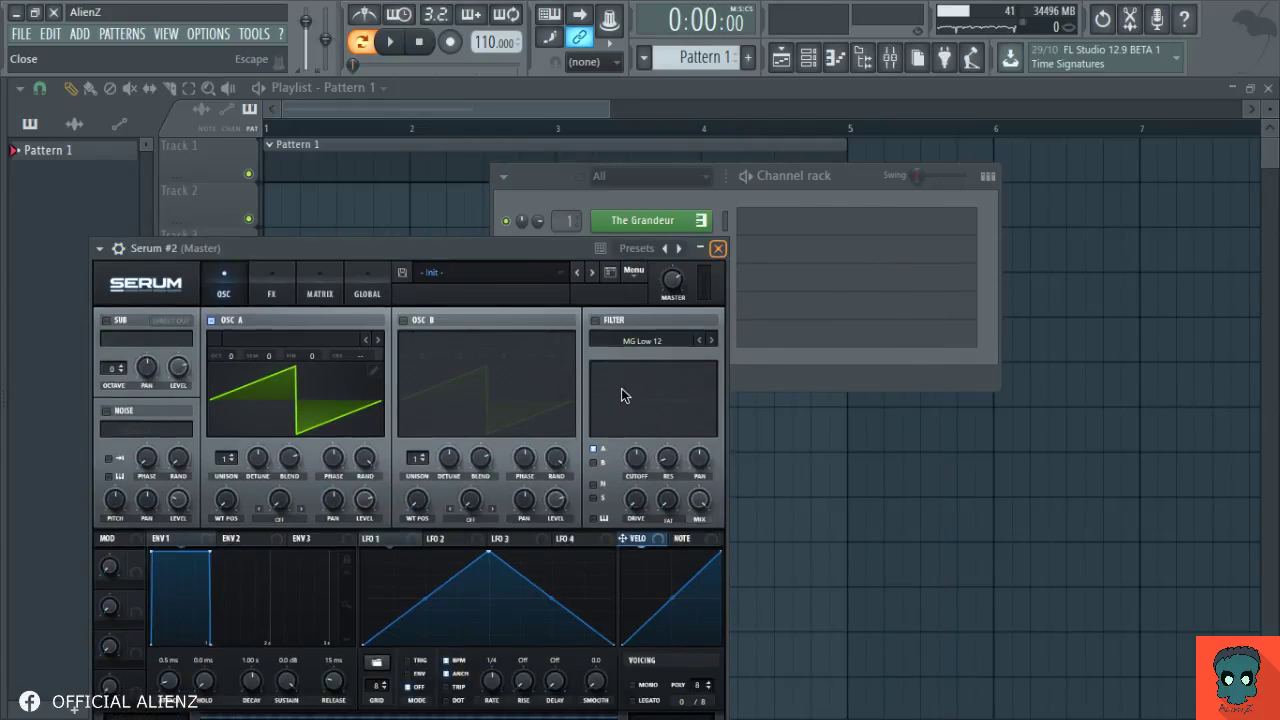
Set up a Serum channel named Bass Pad and a DSK Overture channel named Full Strings, closing both plugin windows.
{"action": "left_click", "coordinate": [717, 248]}
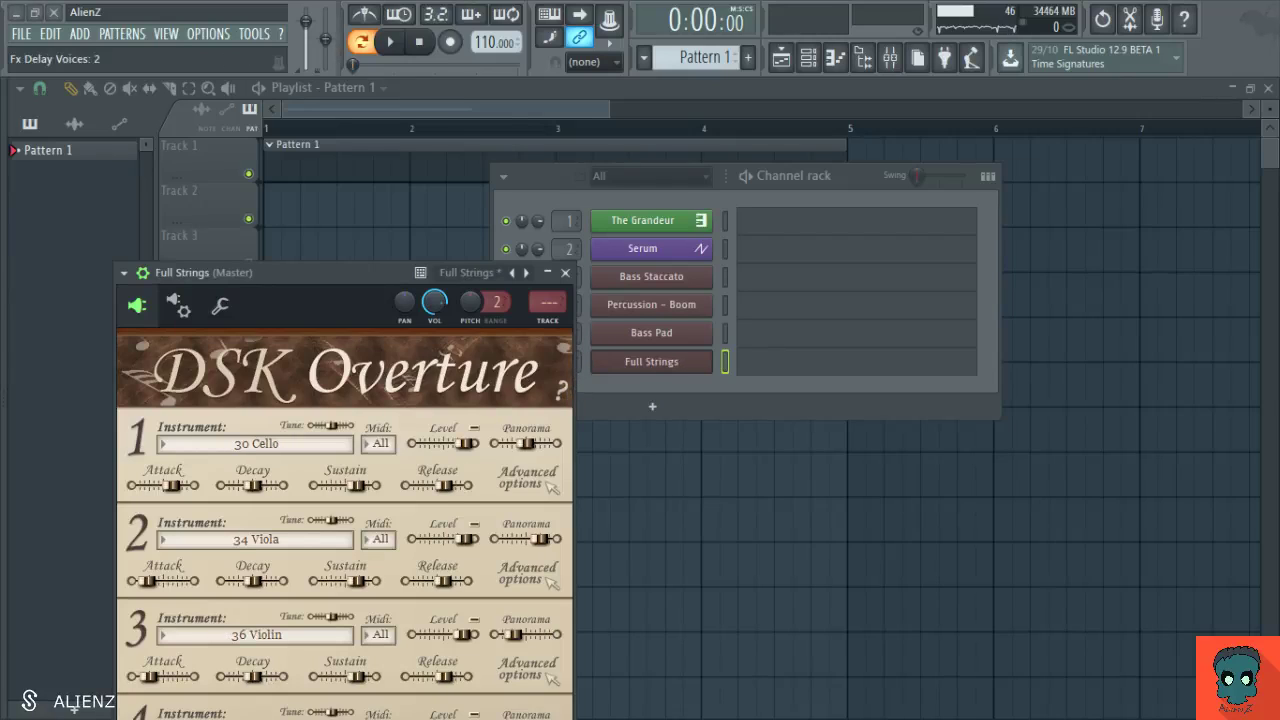
{"action": "left_click", "coordinate": [565, 272]}
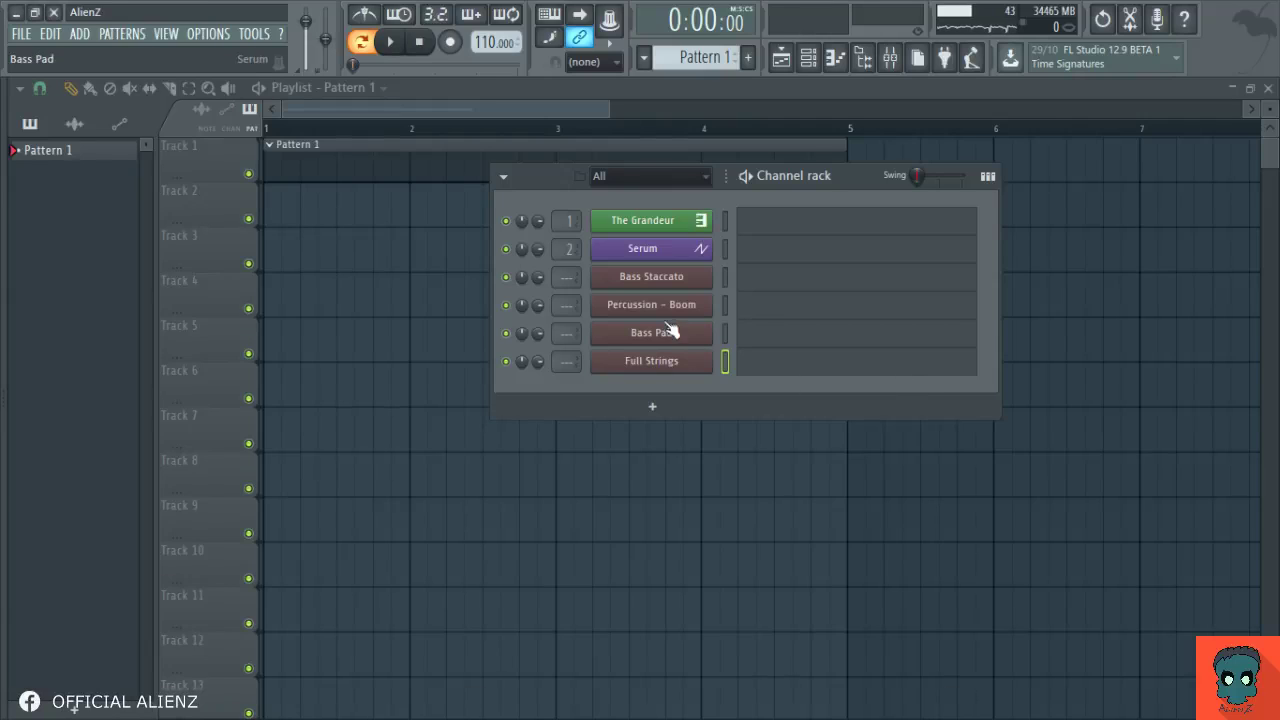
Clone the Full Strings channel as Full Strings II, close its plugin window and hide the channel rack.
{"action": "left_click", "coordinate": [656, 370]}
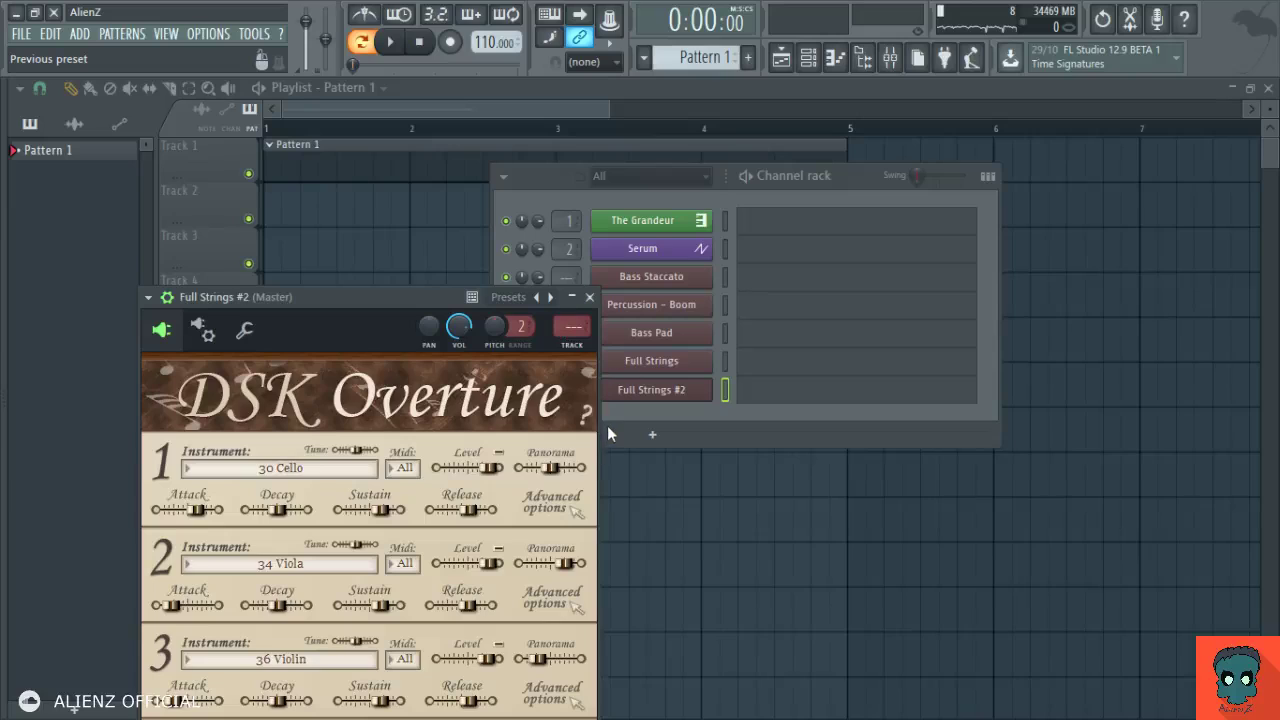
{"action": "left_click", "coordinate": [589, 297]}
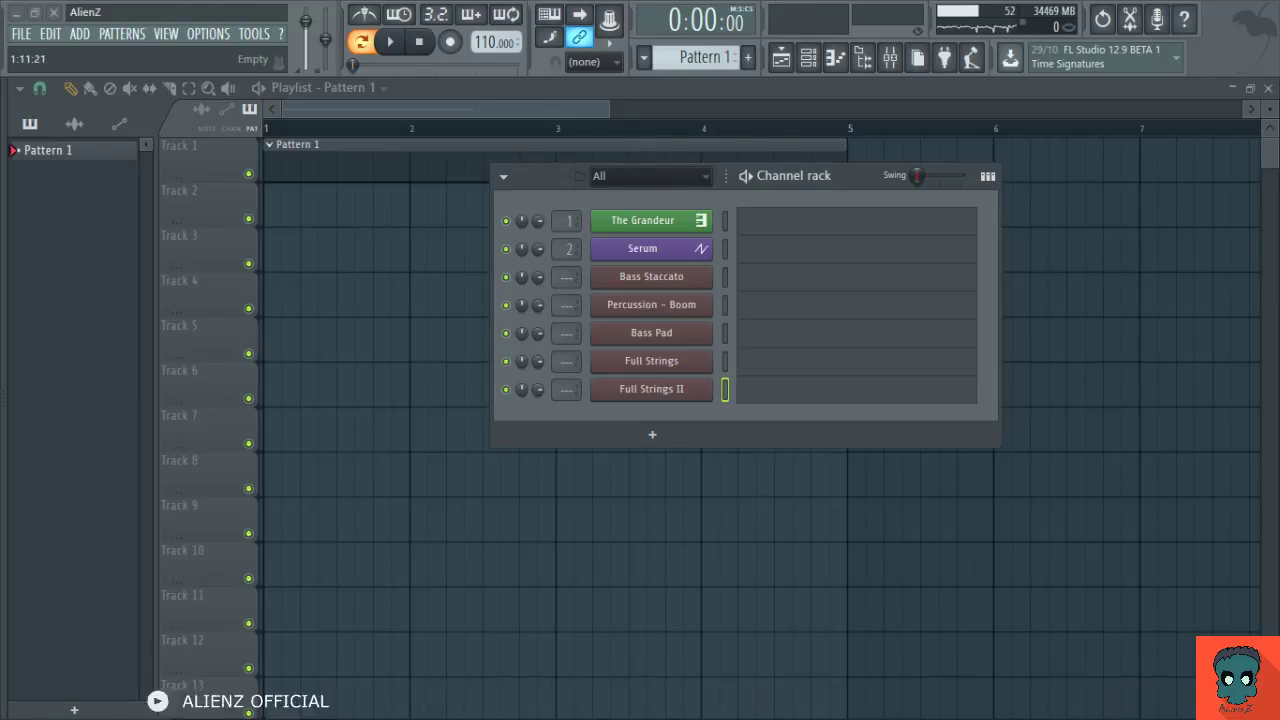
{"action": "key", "text": "F6"}
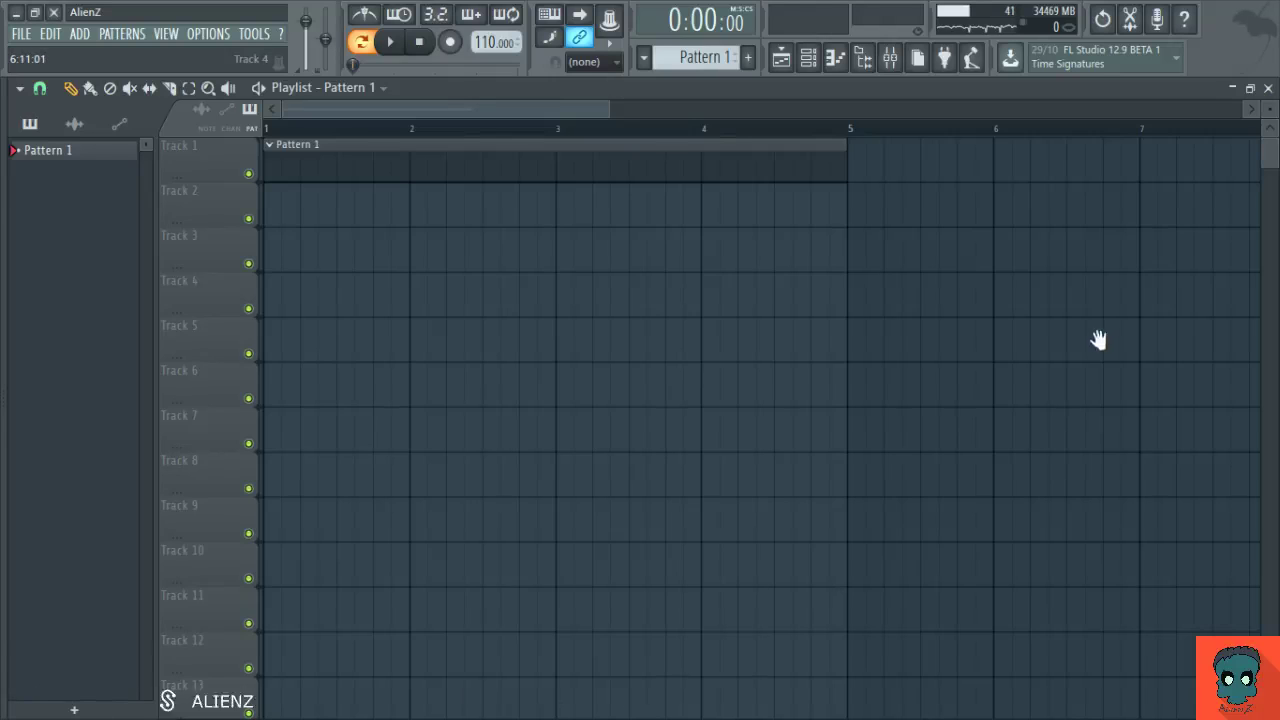
Apply the Piano preset to playlist Track 1 and name the track Grand.
{"action": "scroll", "coordinate": [492, 131], "scroll_direction": "down", "scroll_amount": 2}
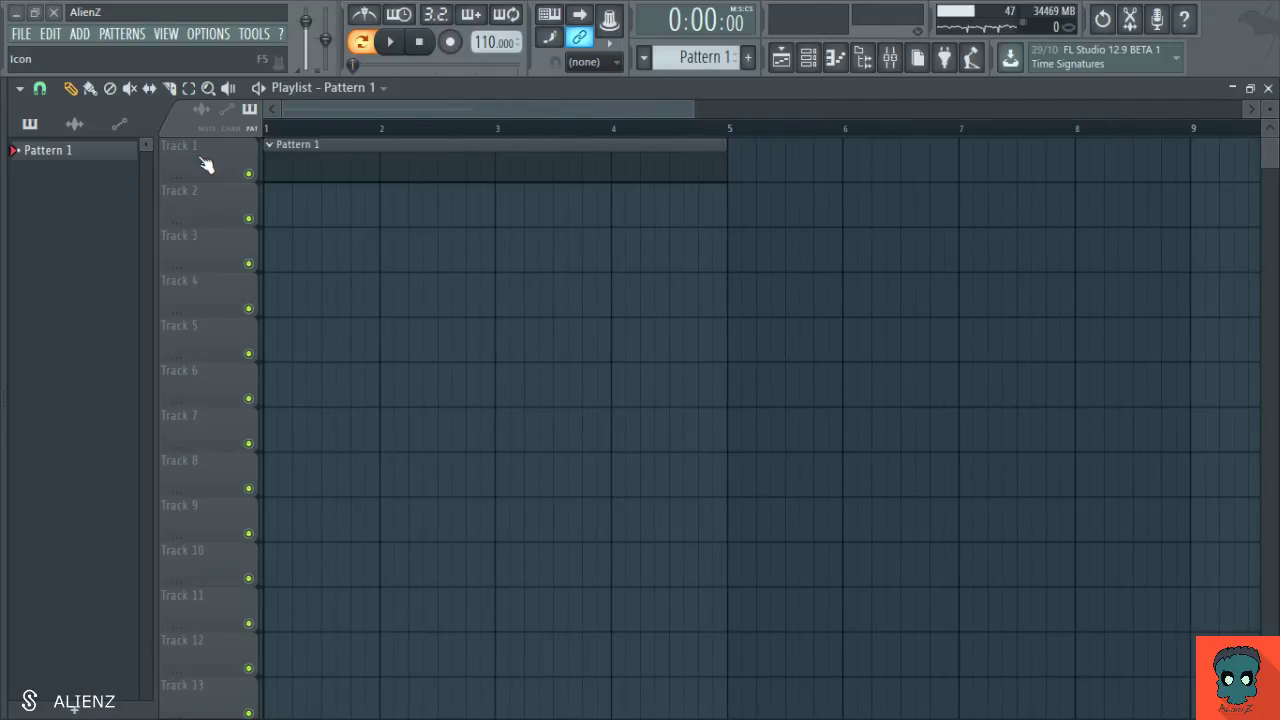
{"action": "type", "text": "Grand"}
{"action": "key", "text": "Return"}
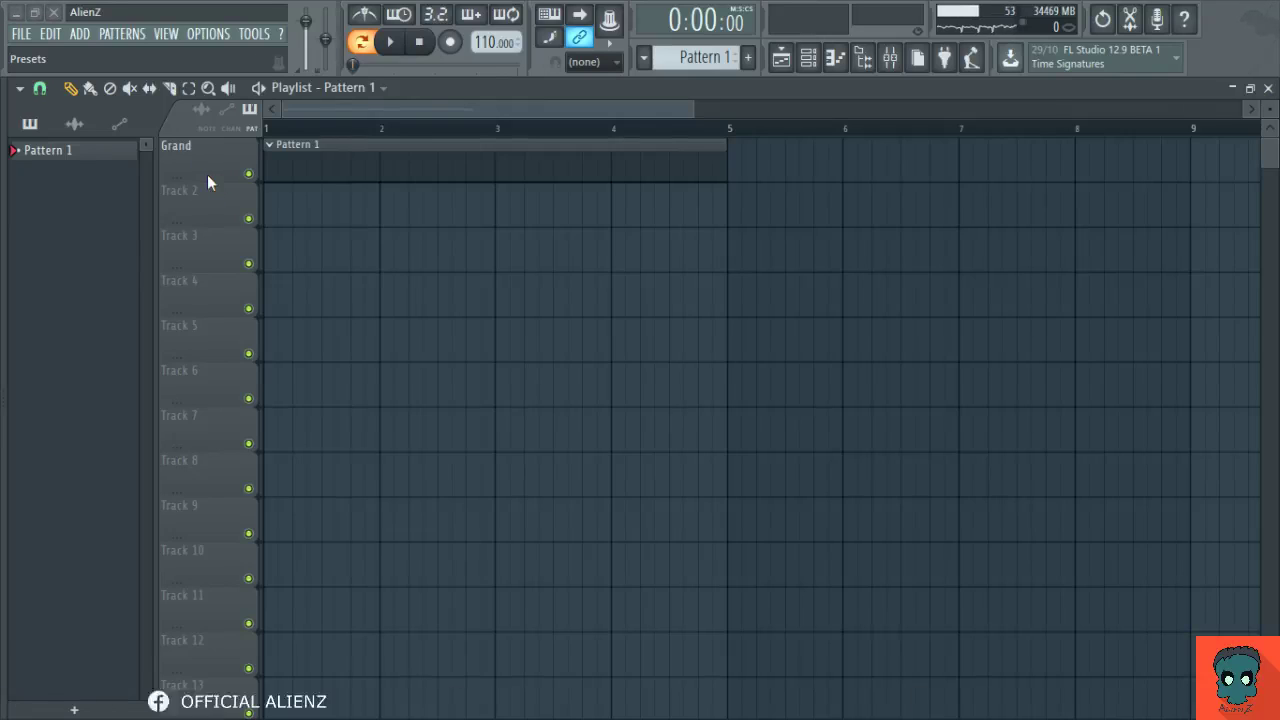
{"action": "left_click", "coordinate": [207, 176]}
{"action": "middle_click", "coordinate": [209, 160]}
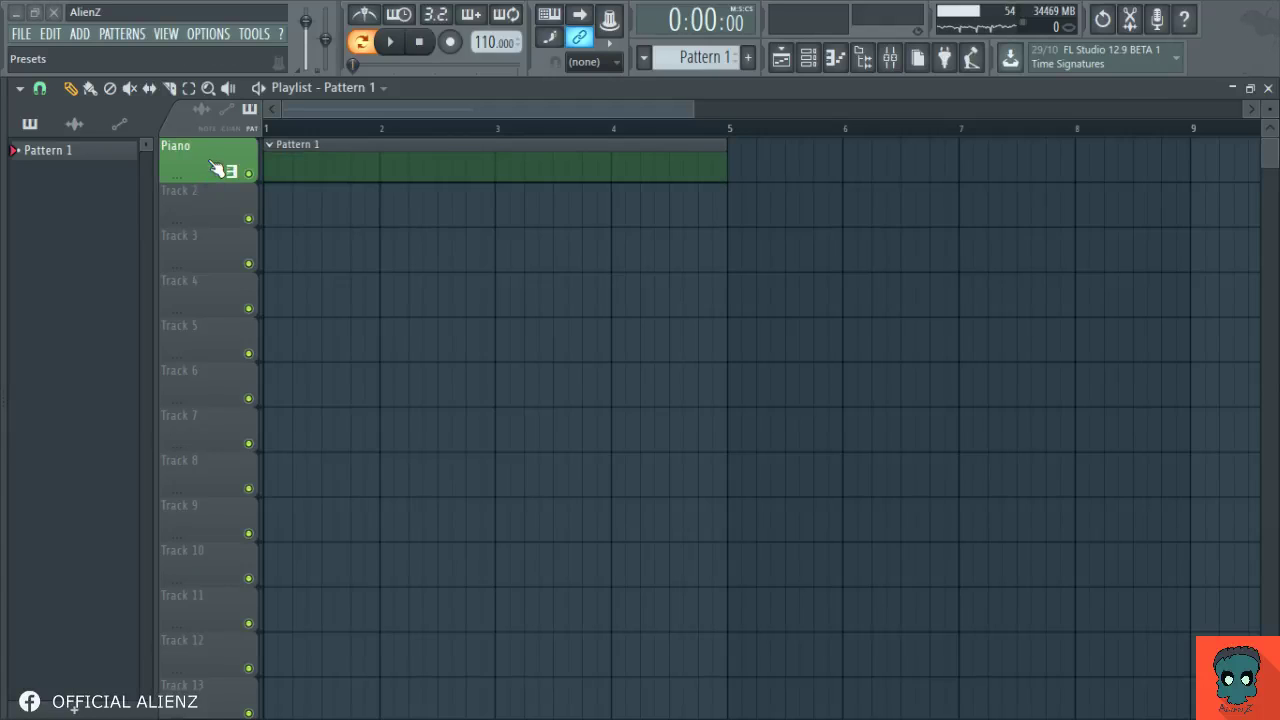
{"action": "type", "text": "Grand"}
{"action": "key", "text": "Return"}
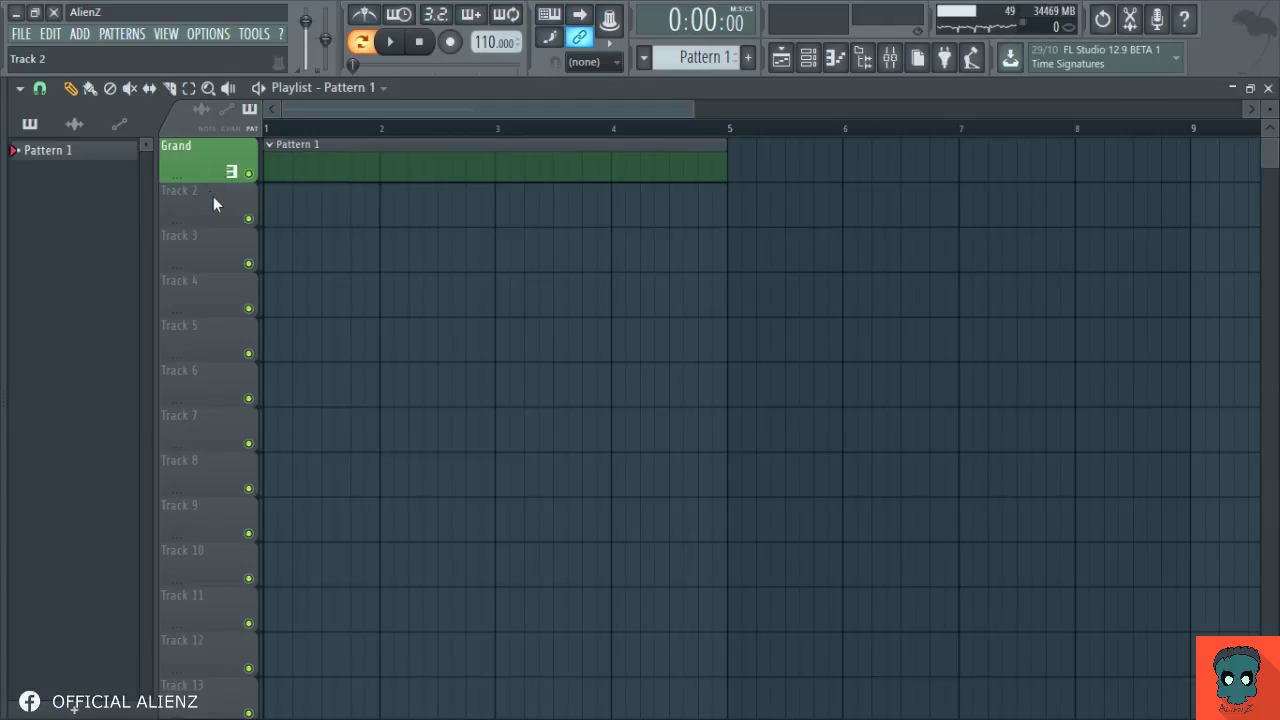
Check the instrument order in the channel rack, apply the Bass preset to playlist Track 2 and name it Bass Staccato.
{"action": "left_click", "coordinate": [808, 60]}
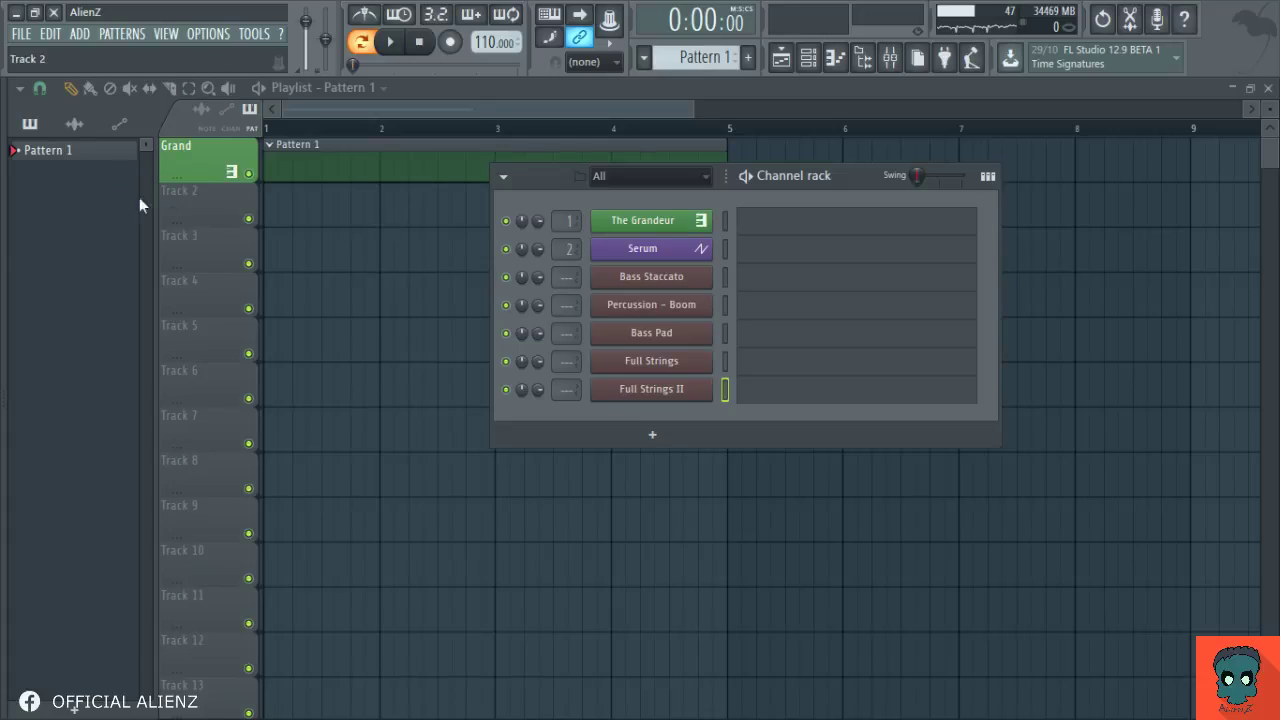
{"action": "key", "text": "F6"}
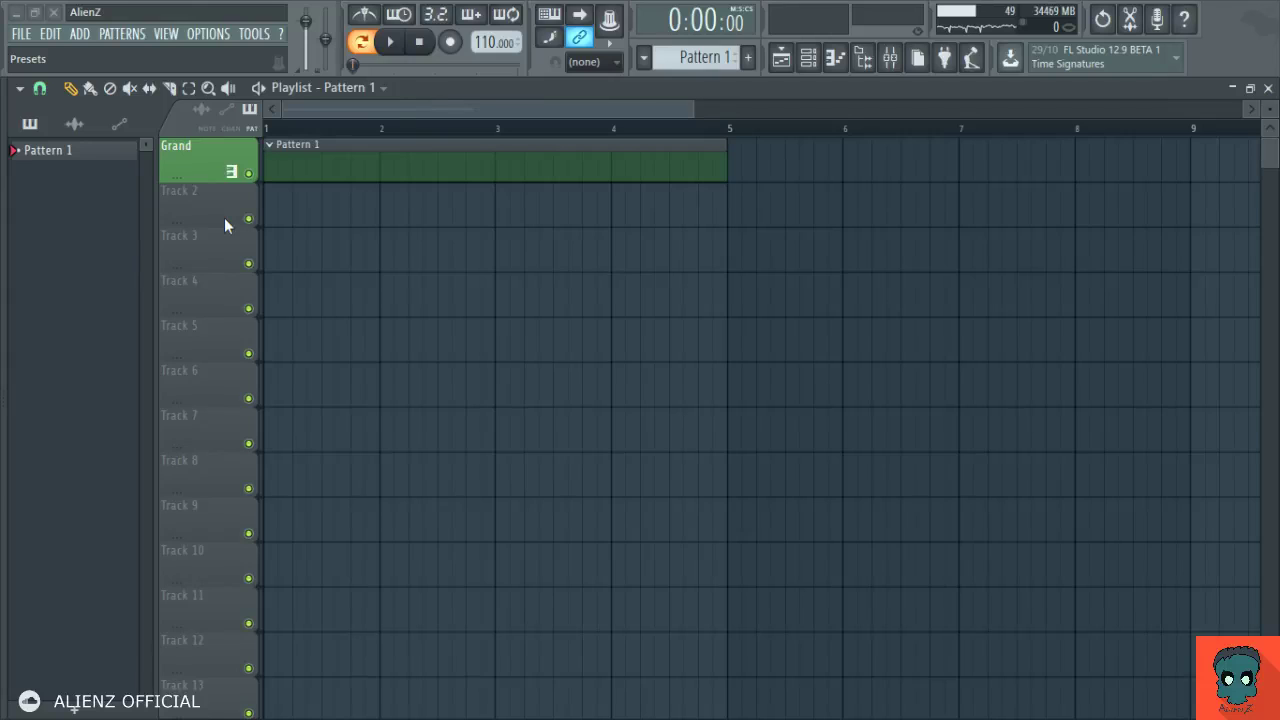
{"action": "left_click", "coordinate": [355, 264]}
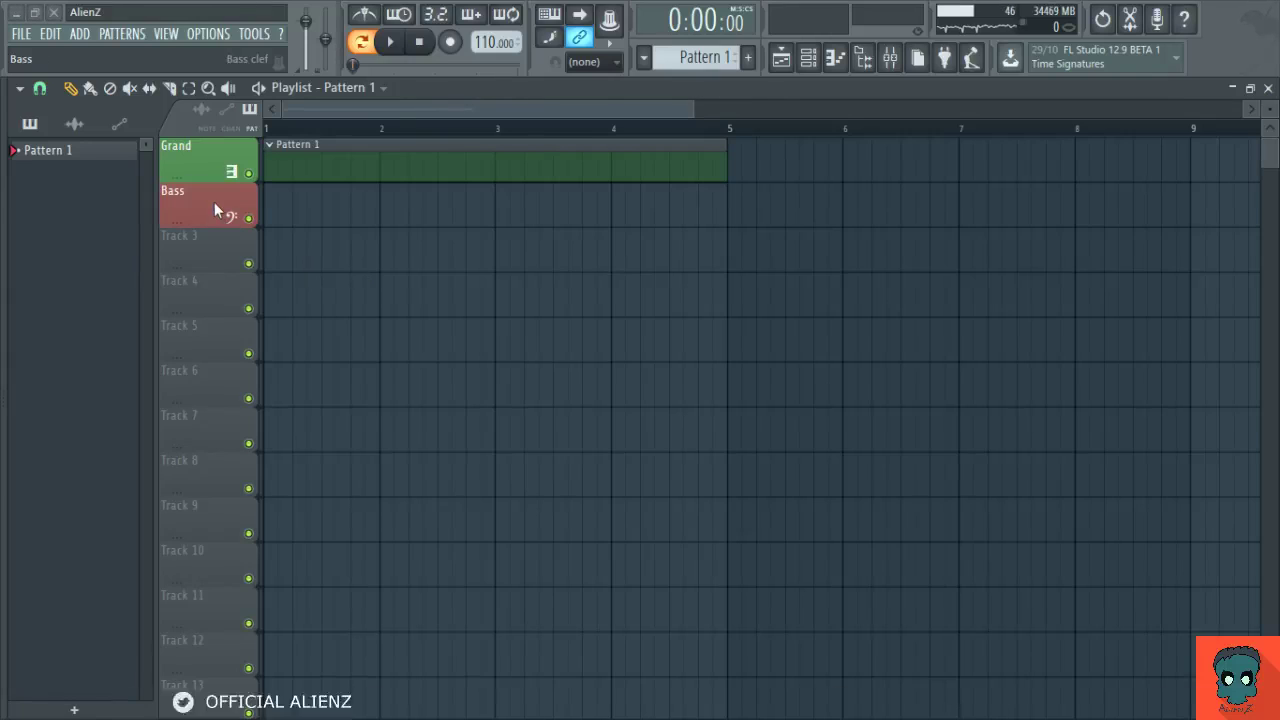
{"action": "type", "text": "Staccato"}
{"action": "key", "text": "Return"}
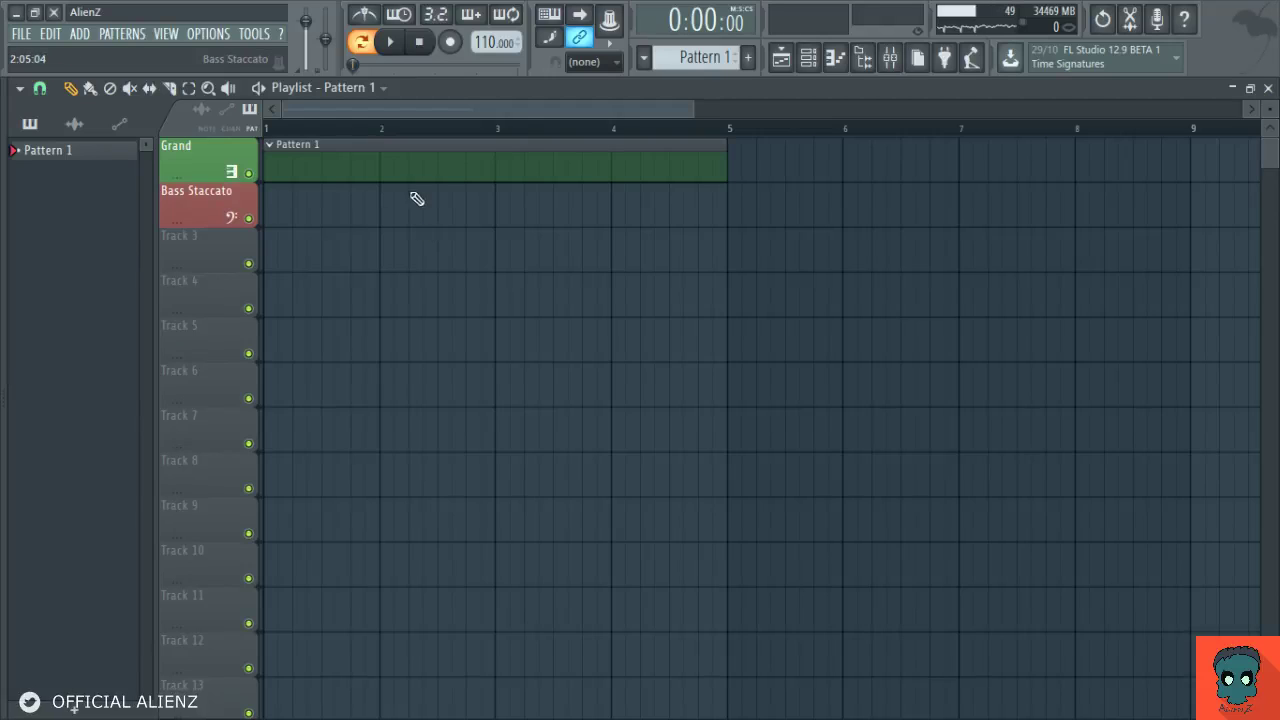
Create Pattern 2 and place it at bar 1 of the Bass Staccato track, extended to four bars.
{"action": "key", "text": "F4"}
{"action": "left_click", "coordinate": [320, 205]}
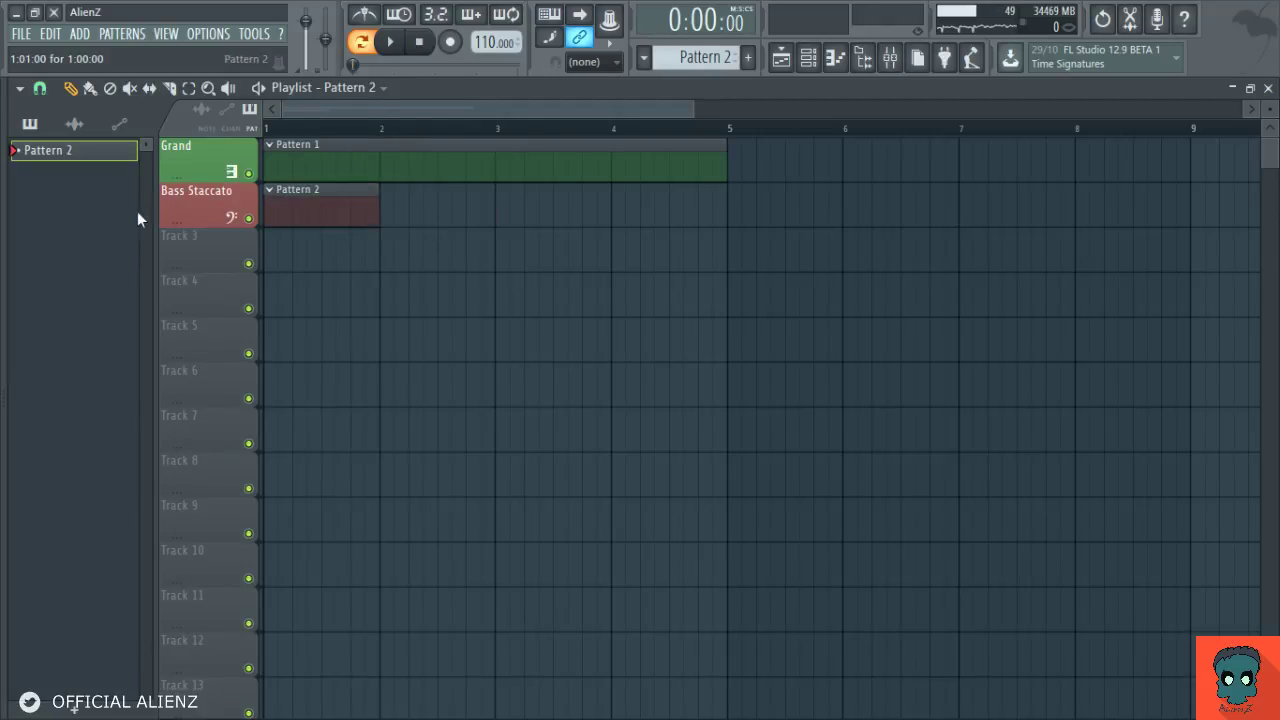
{"action": "left_click_drag", "start_coordinate": [382, 222], "coordinate": [722, 233]}
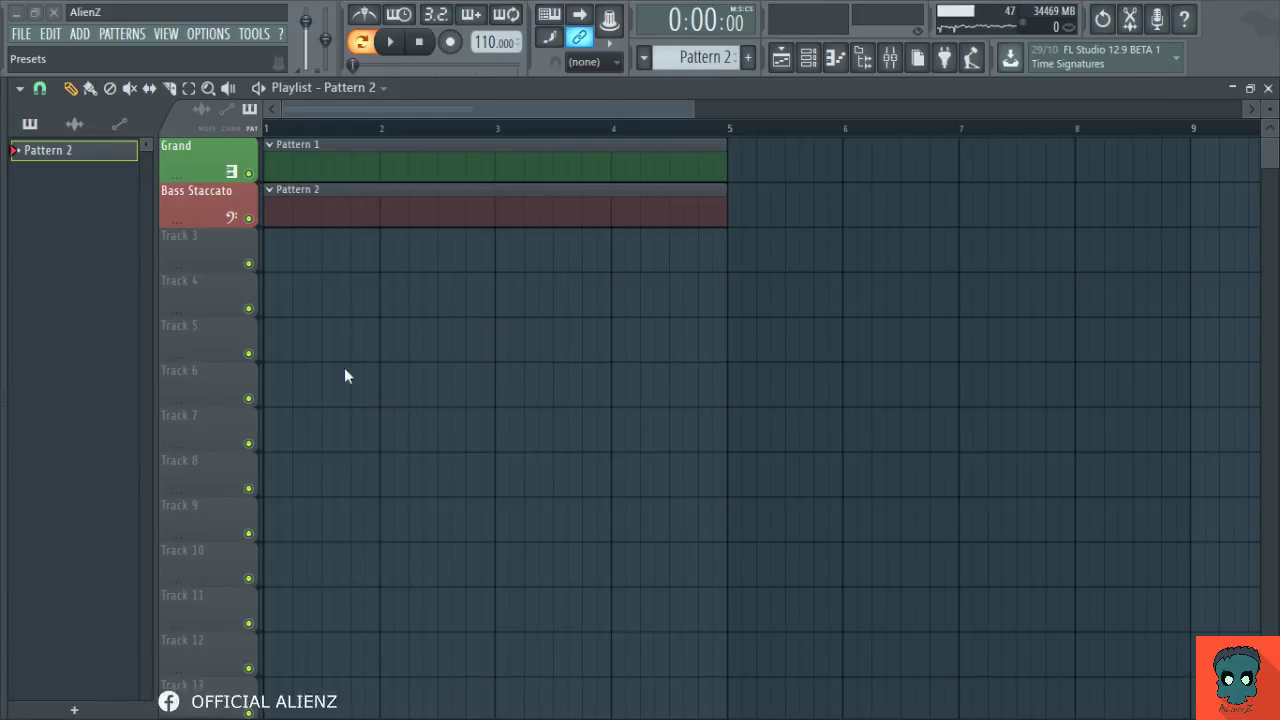
Set up playlist Track 3 as Boom with a blue drum preset and place a new four-bar Pattern 3 clip at bar 1.
{"action": "left_click", "coordinate": [426, 347]}
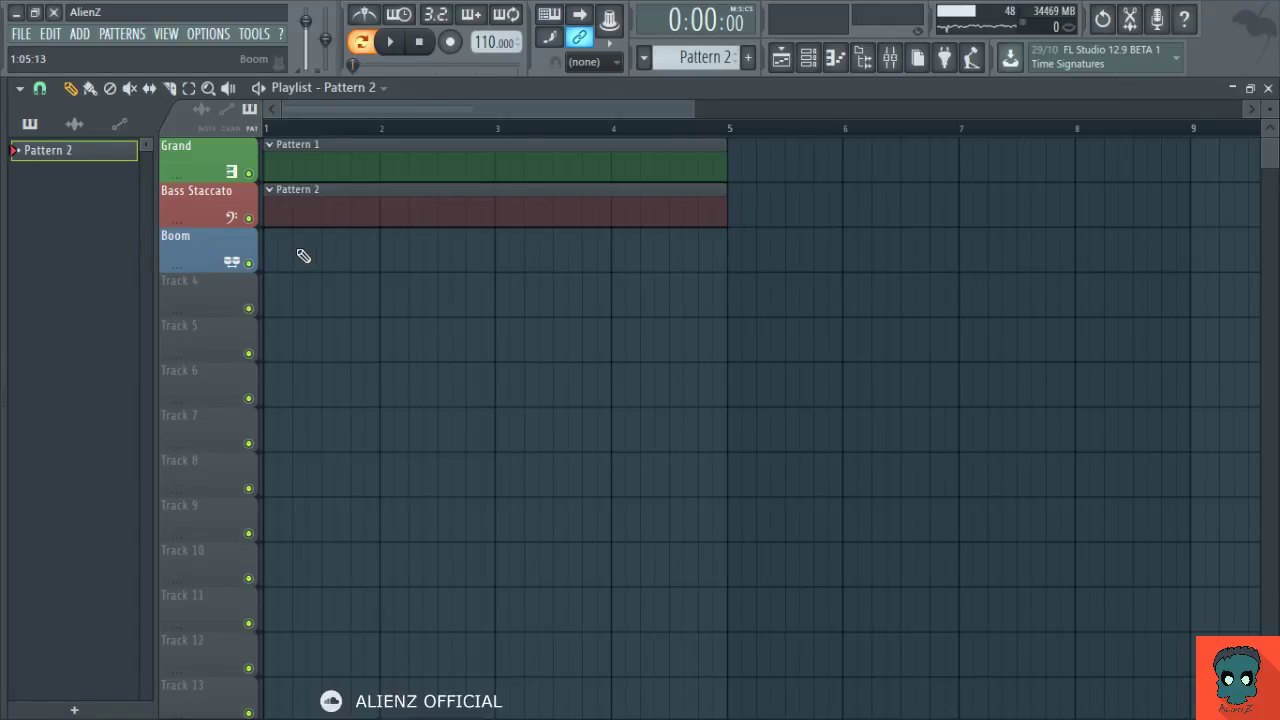
{"action": "key", "text": "KP_Add"}
{"action": "left_click", "coordinate": [330, 262]}
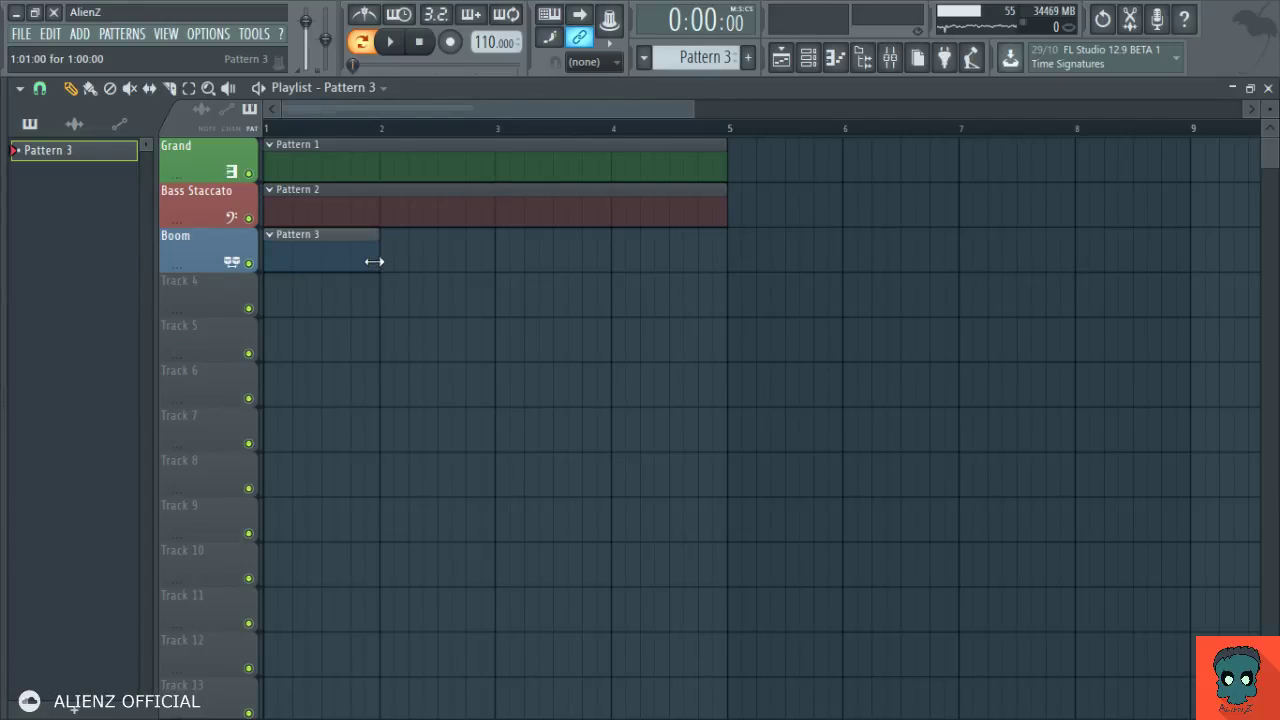
{"action": "left_click_drag", "start_coordinate": [376, 260], "coordinate": [727, 268]}
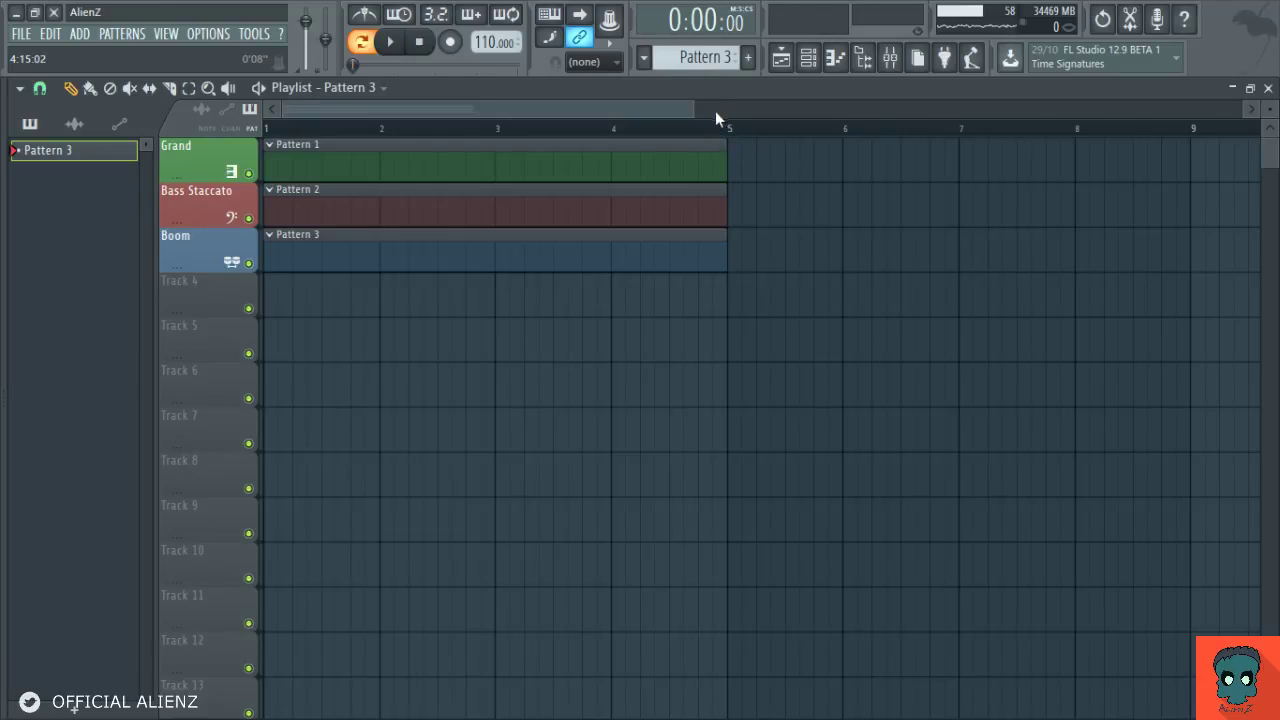
Extend the Pattern 1 clip on the Grand track to eight bars and repeat it three times to fill bars 1 to 32.
{"action": "scroll", "coordinate": [715, 111], "scroll_direction": "down", "scroll_amount": 4}
{"action": "left_click_drag", "start_coordinate": [423, 170], "coordinate": [586, 171]}
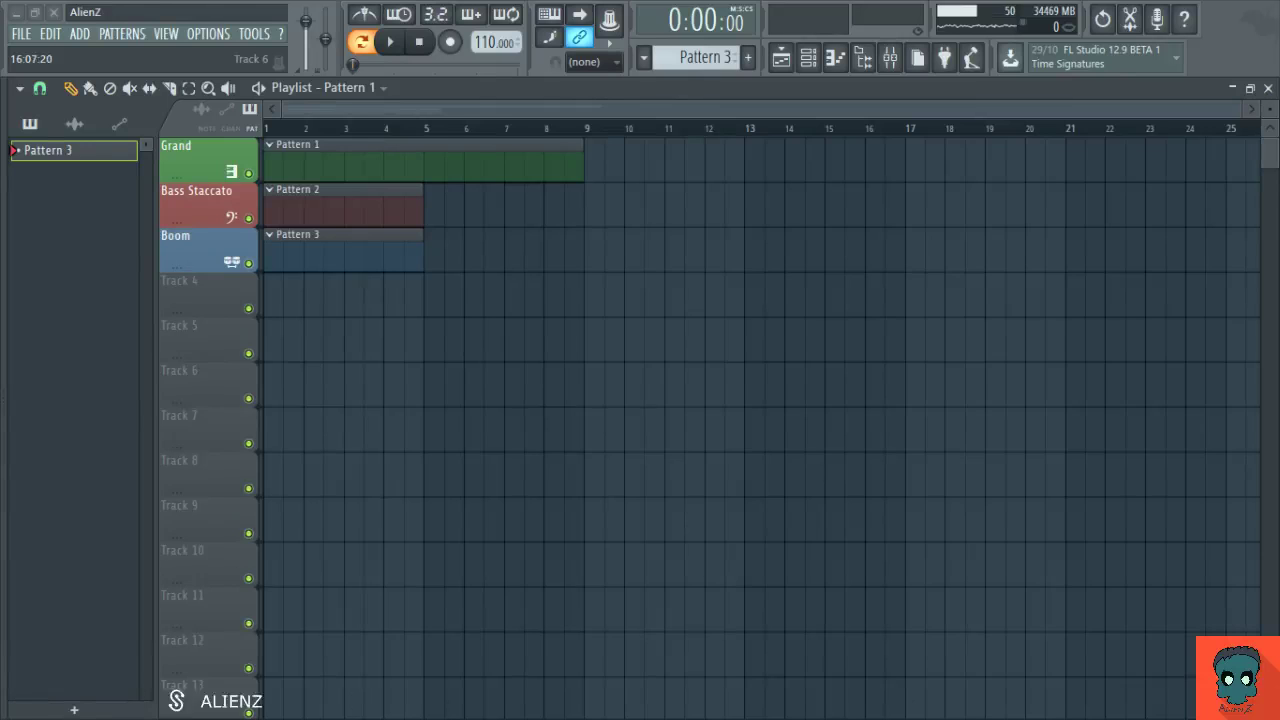
{"action": "left_click", "coordinate": [557, 169]}
{"action": "key", "text": "ctrl+b"}
{"action": "key", "text": "ctrl+b"}
{"action": "left_click", "coordinate": [660, 206], "text": "ctrl"}
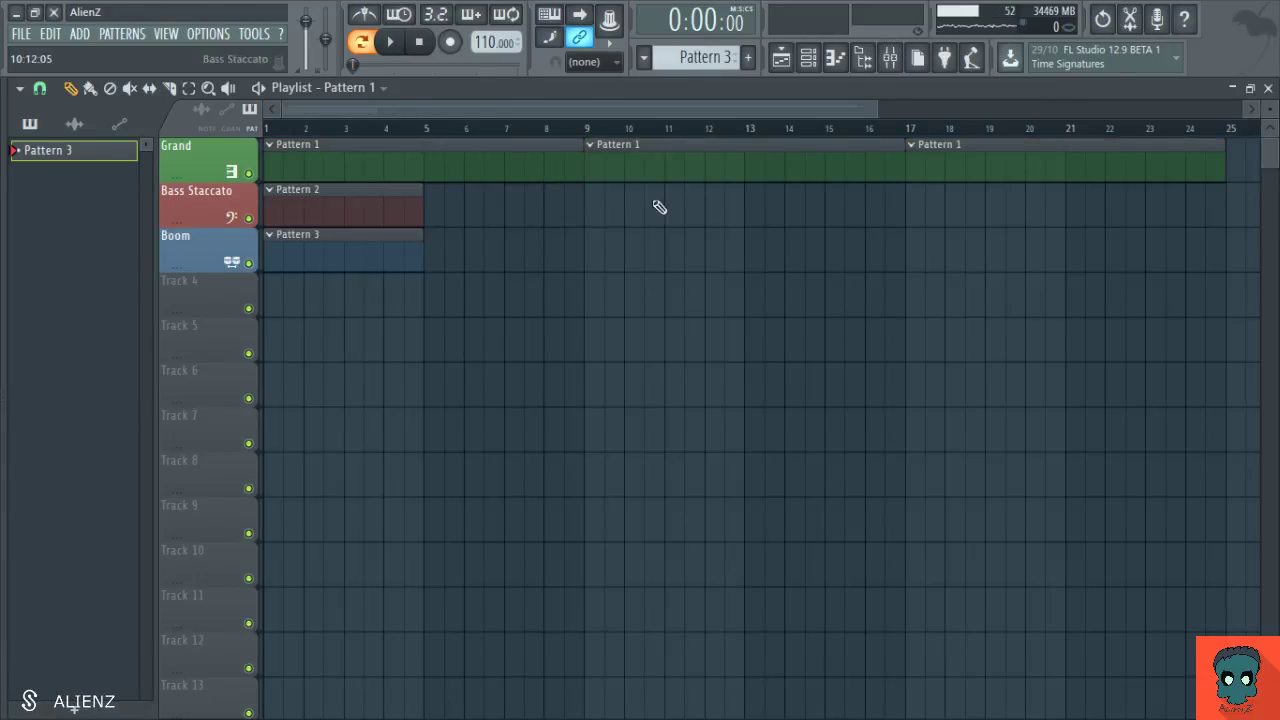
{"action": "scroll", "coordinate": [692, 128], "scroll_direction": "down", "scroll_amount": 4}
{"action": "left_click", "coordinate": [634, 163]}
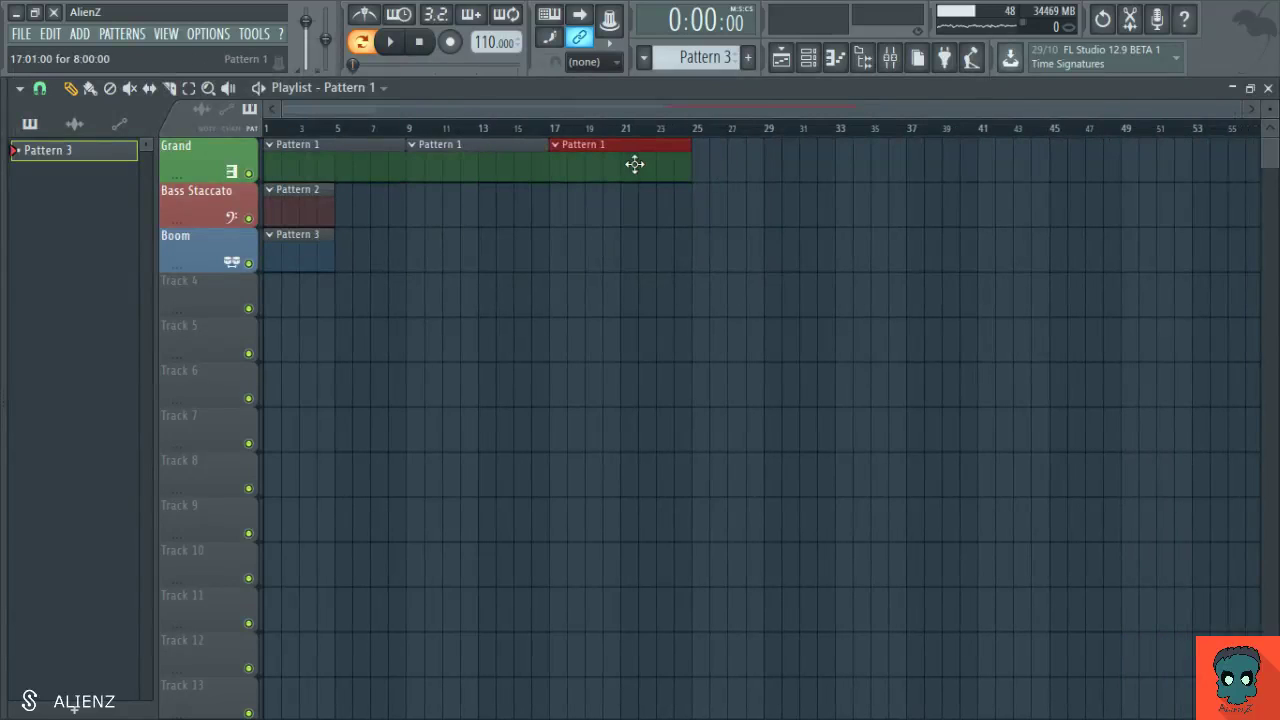
{"action": "key", "text": "ctrl+b"}
{"action": "left_click", "coordinate": [751, 257], "text": "ctrl"}
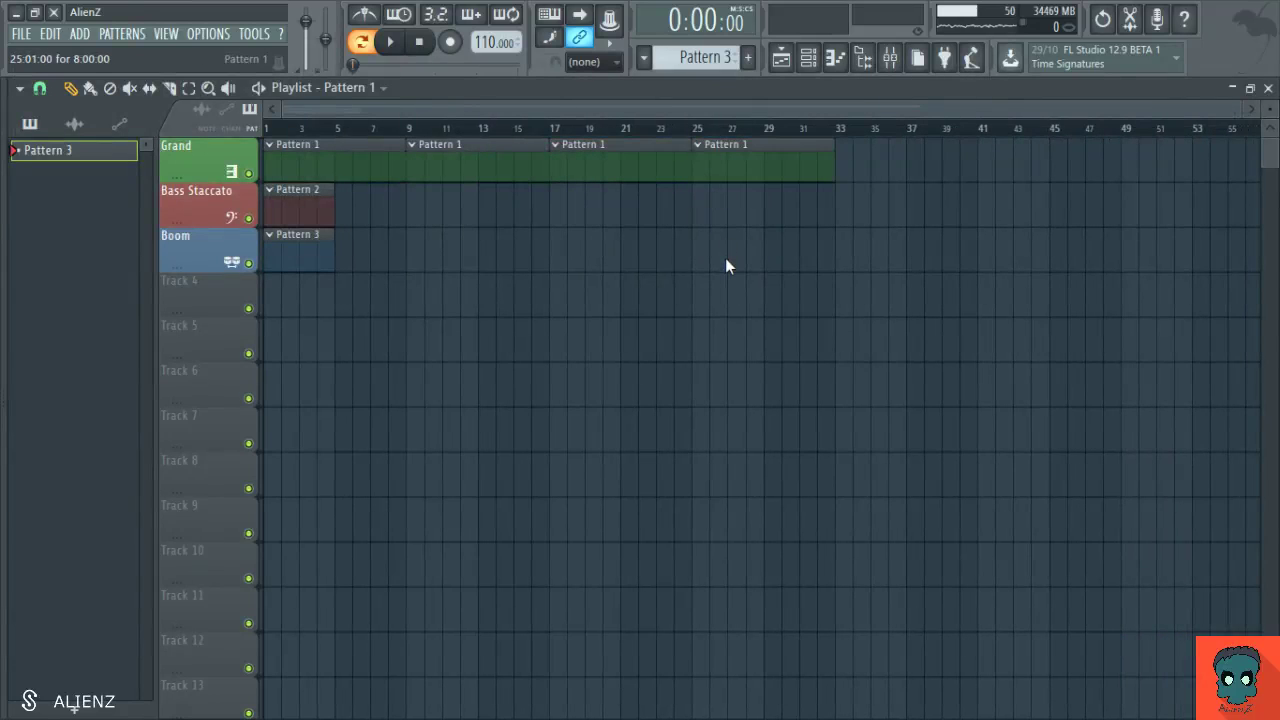
Make the Grand track's clip at bar 25 a unique pattern and repeat it three times through bar 56.
{"action": "left_click", "coordinate": [700, 150]}
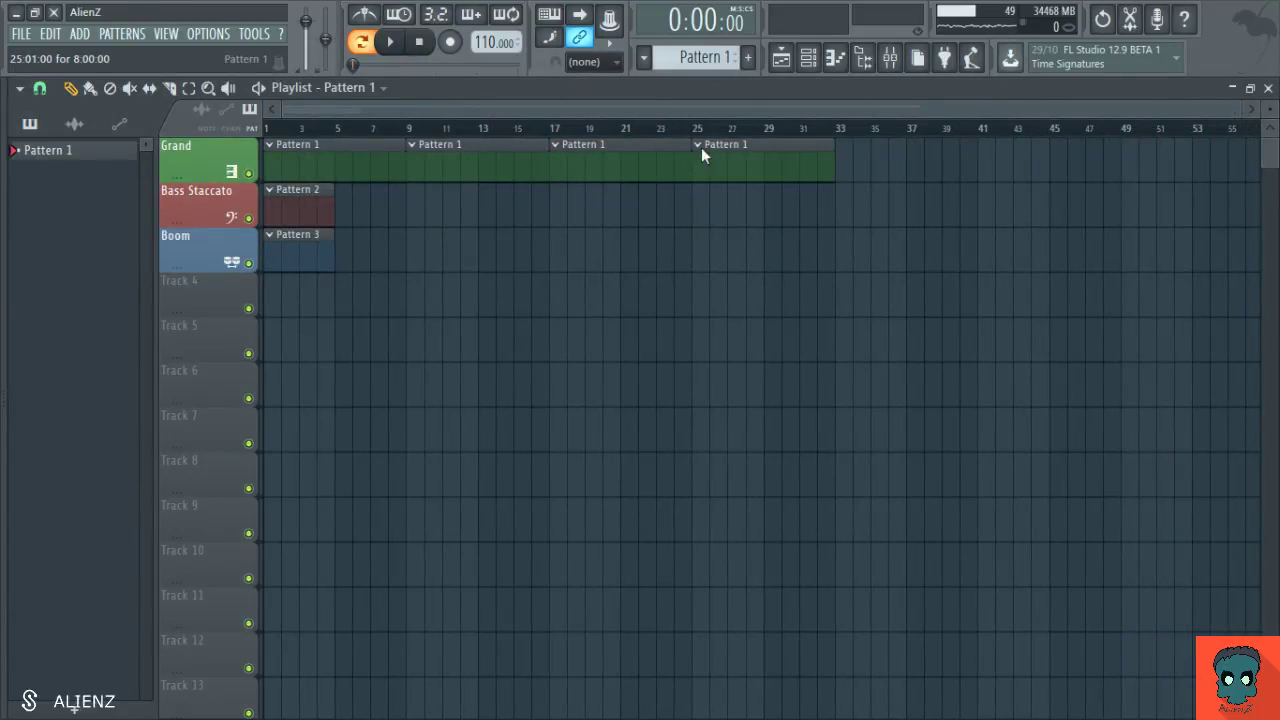
{"action": "left_click", "coordinate": [729, 268]}
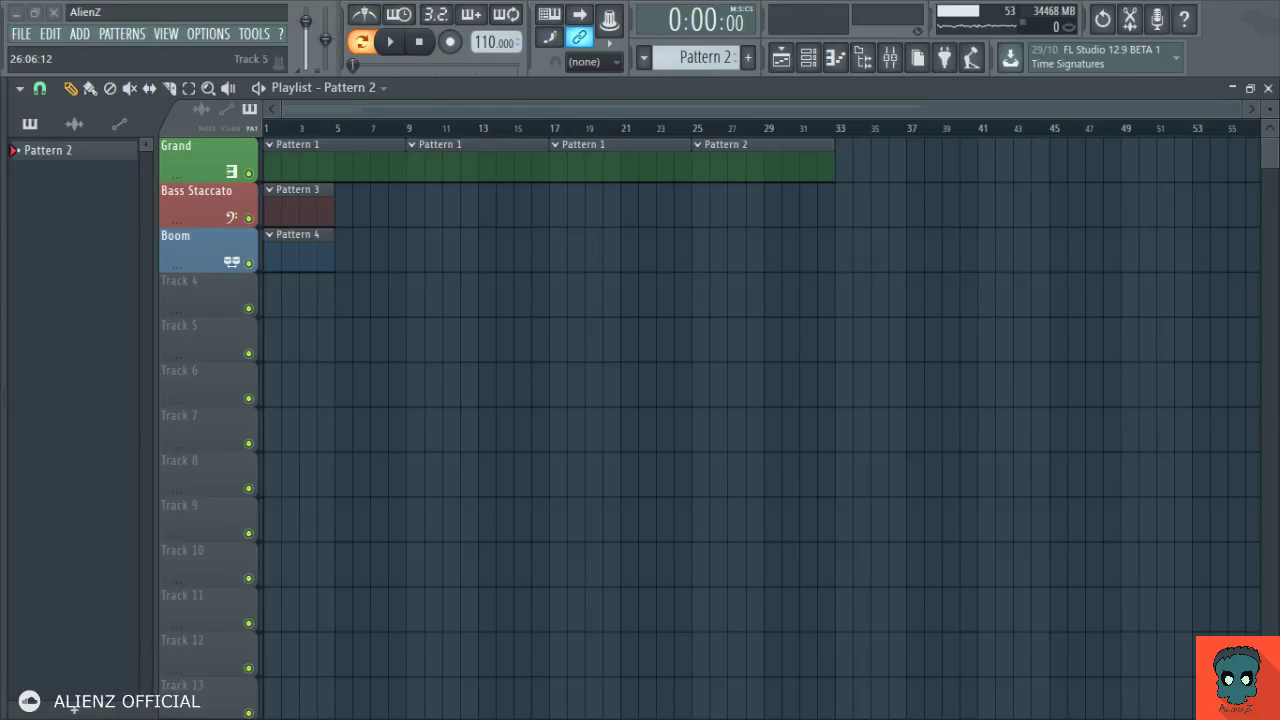
{"action": "scroll", "coordinate": [851, 166], "scroll_direction": "down", "scroll_amount": 2}
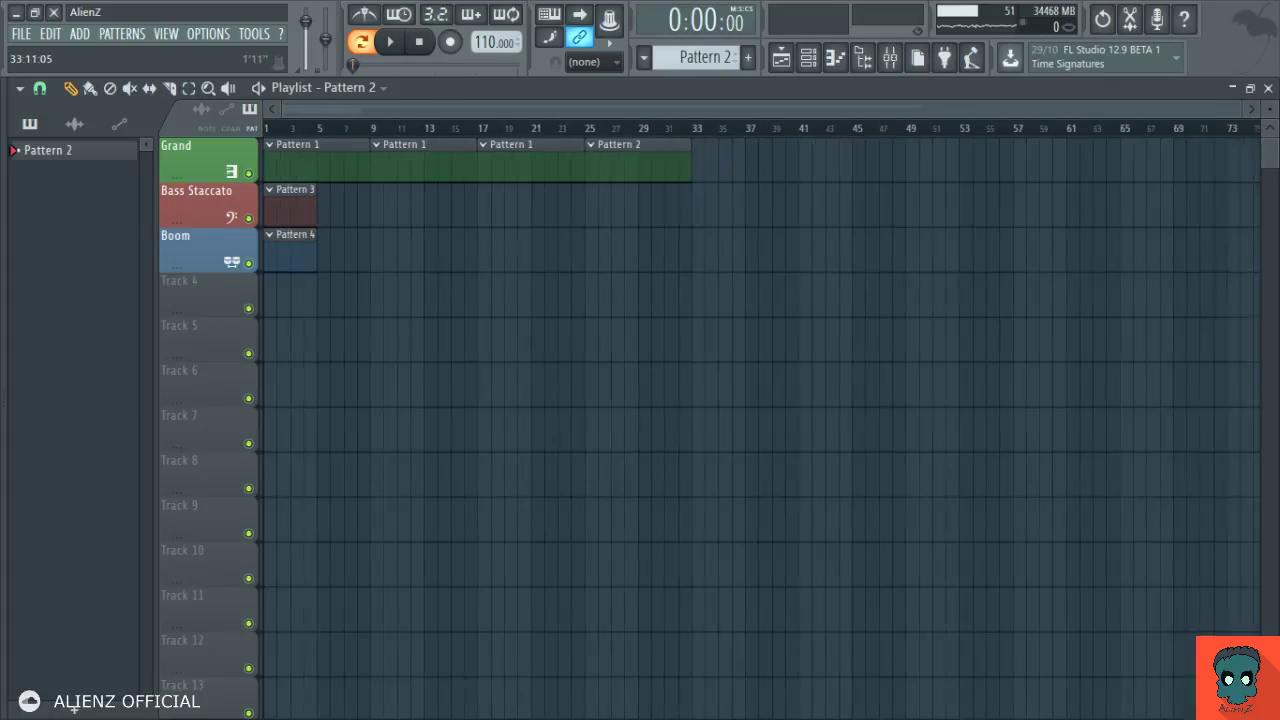
{"action": "scroll", "coordinate": [666, 171], "scroll_direction": "down", "scroll_amount": 1}
{"action": "left_click", "coordinate": [606, 166]}
{"action": "key", "text": "ctrl+b"}
{"action": "key", "text": "ctrl+b"}
{"action": "key", "text": "ctrl+b"}
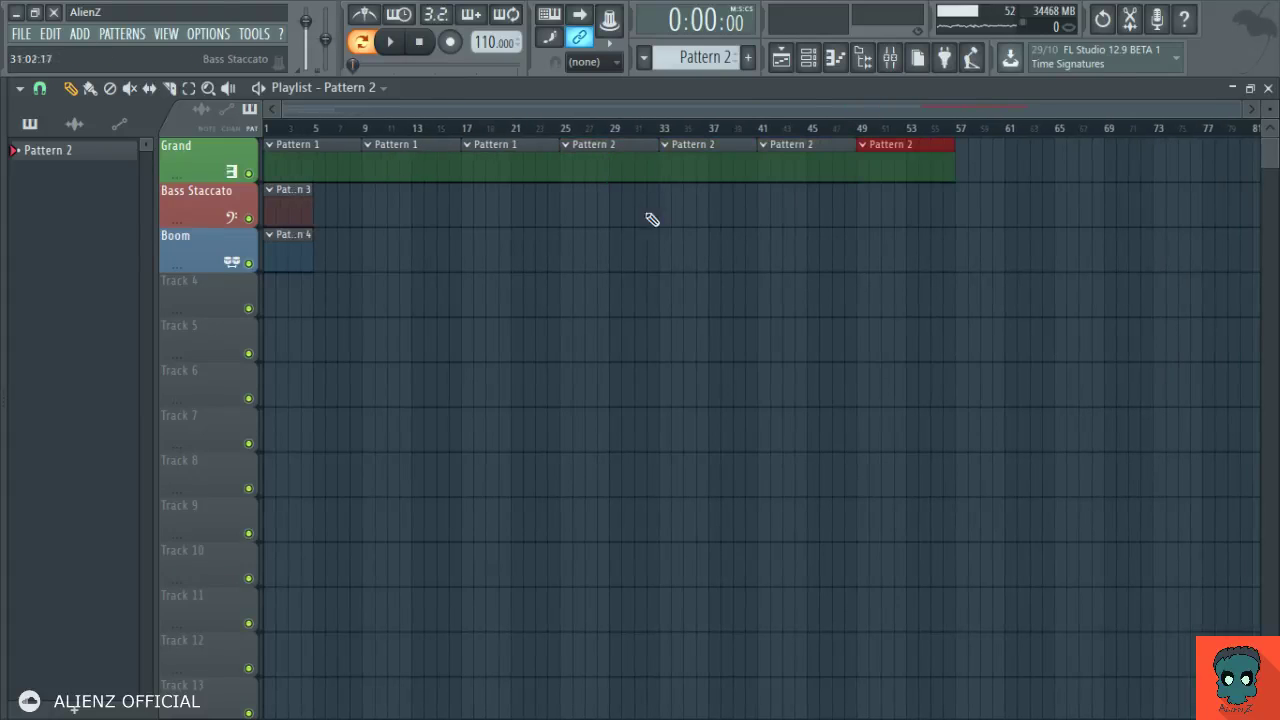
{"action": "left_click", "coordinate": [652, 219], "text": "ctrl"}
Copy the Grand track's first clip to bars 57 and 65, and name the track's two patterns Grand and Grand #2.
{"action": "left_click_drag", "start_coordinate": [326, 163], "coordinate": [1020, 157], "text": "shift"}
{"action": "left_click", "coordinate": [994, 166], "text": "ctrl"}
{"action": "key", "text": "ctrl+b"}
{"action": "left_click", "coordinate": [955, 203], "text": "ctrl"}
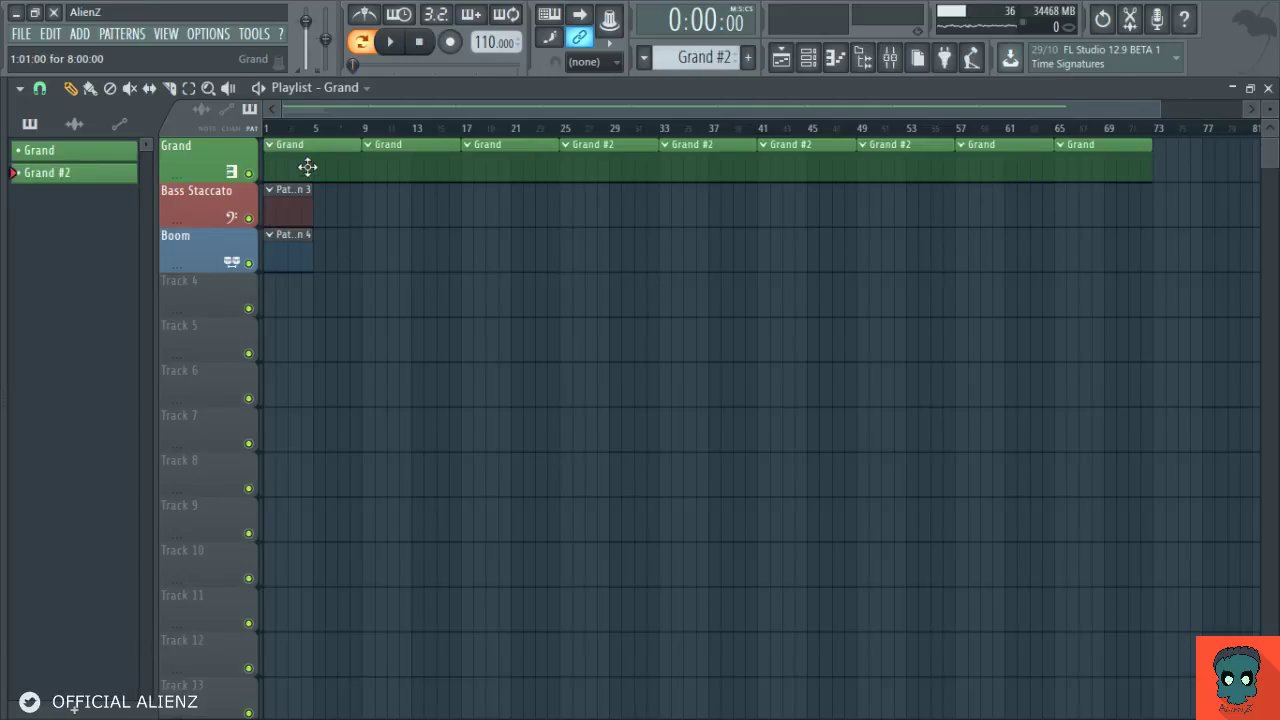
Open the Grand pattern, view The Grandeur's piano roll and return to the playlist and channel rack.
{"action": "double_click", "coordinate": [306, 166]}
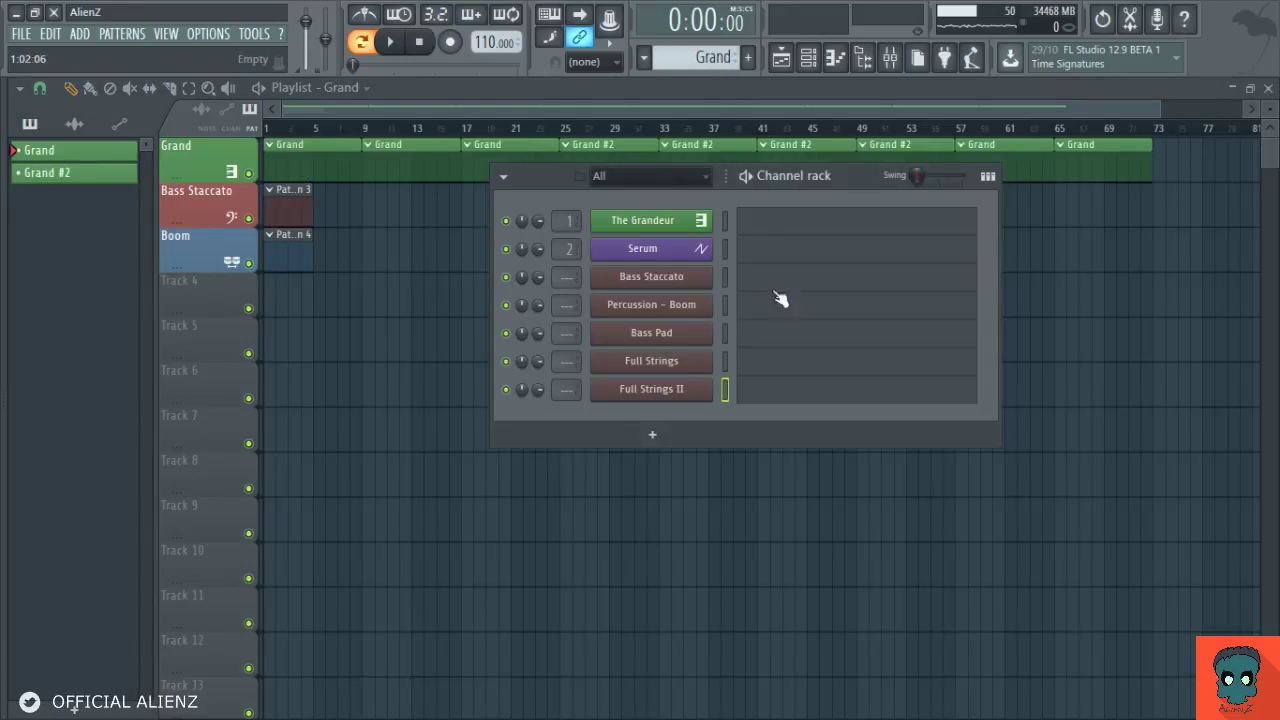
{"action": "left_click", "coordinate": [786, 231]}
{"action": "scroll", "coordinate": [545, 362], "scroll_direction": "down", "scroll_amount": 3}
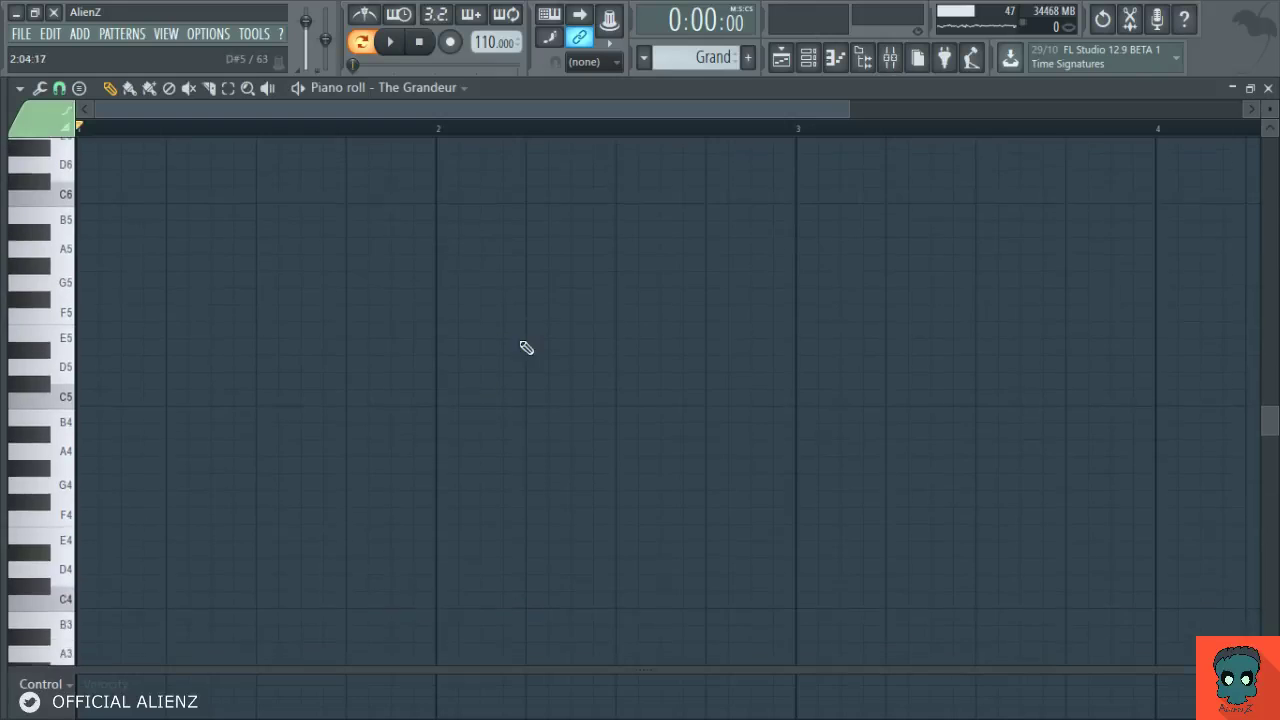
{"action": "left_click", "coordinate": [835, 58]}
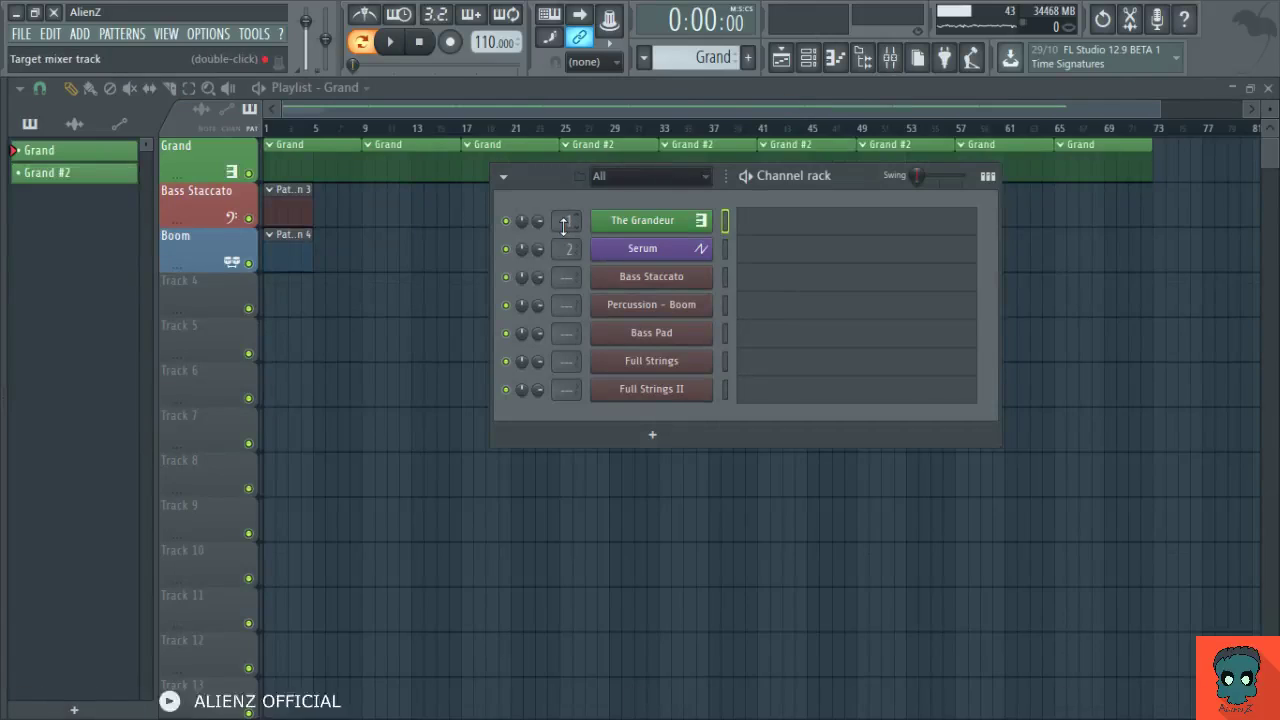
Open The Grandeur's mixer track, add FabFilter Pro-Q 2 to its first effect slot and enter 2k as a band value.
{"action": "double_click", "coordinate": [564, 224]}
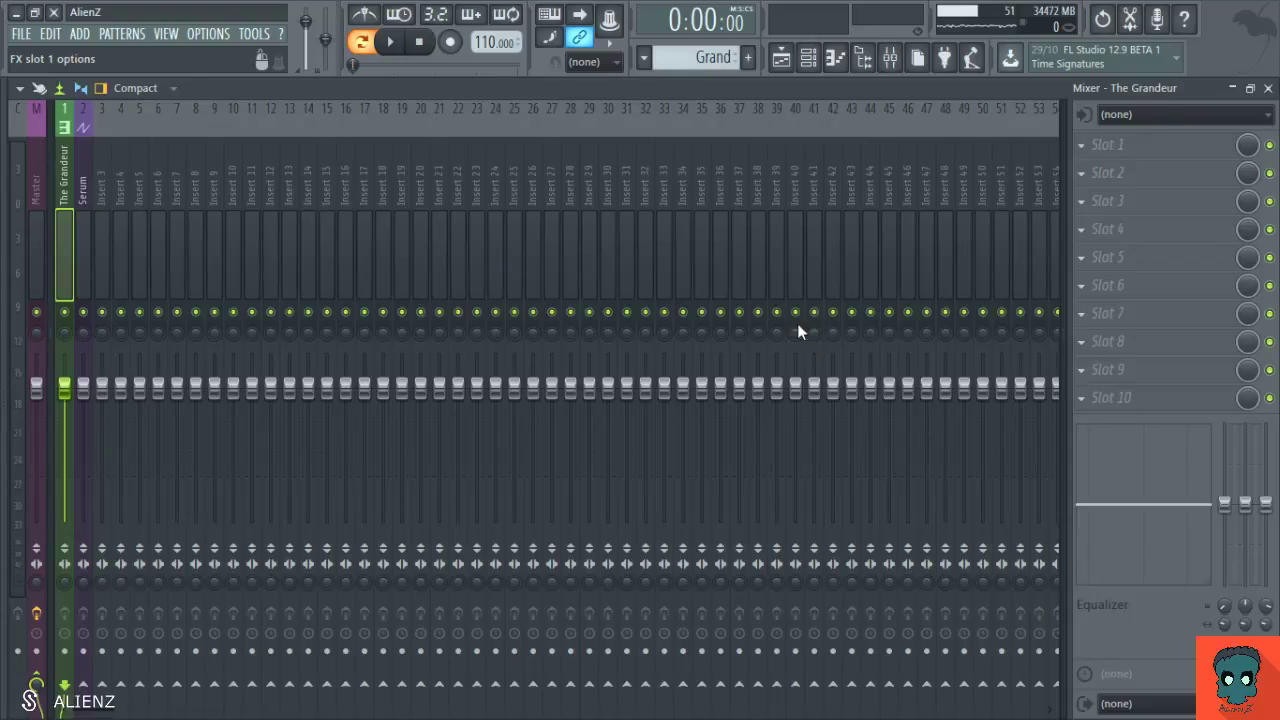
{"action": "left_click", "coordinate": [705, 336]}
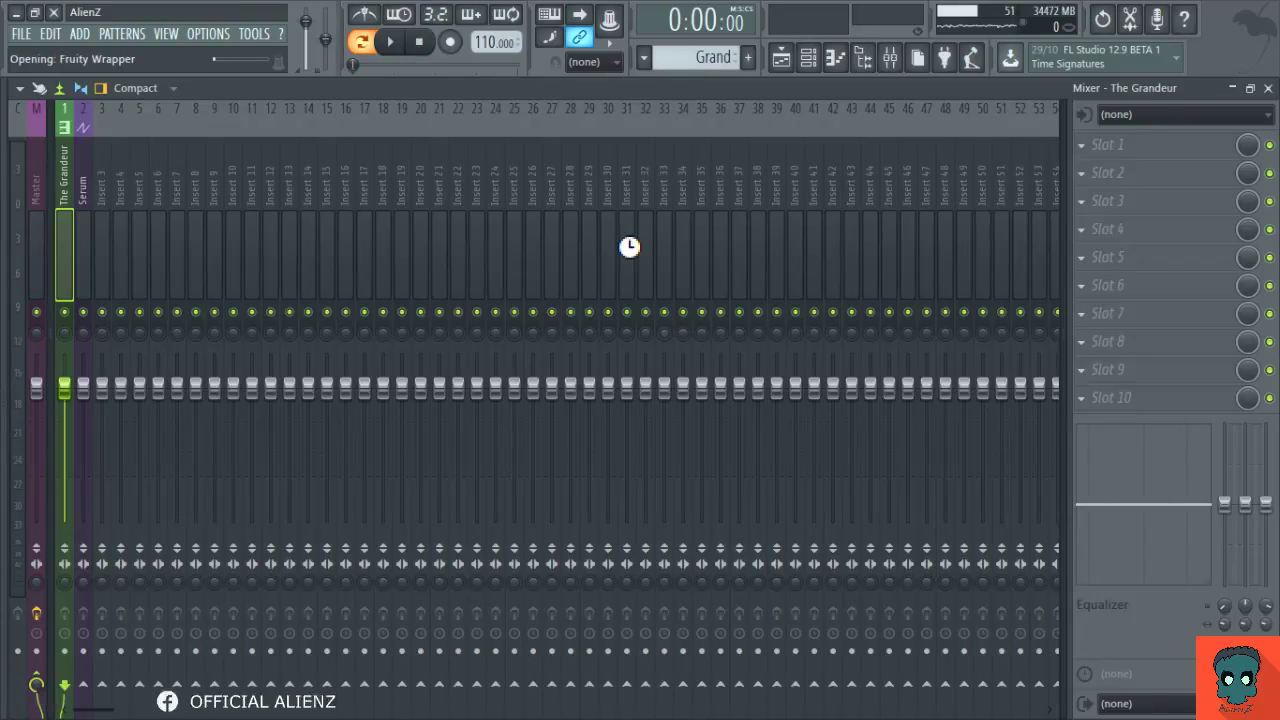
{"action": "left_click_drag", "start_coordinate": [516, 275], "coordinate": [651, 125]}
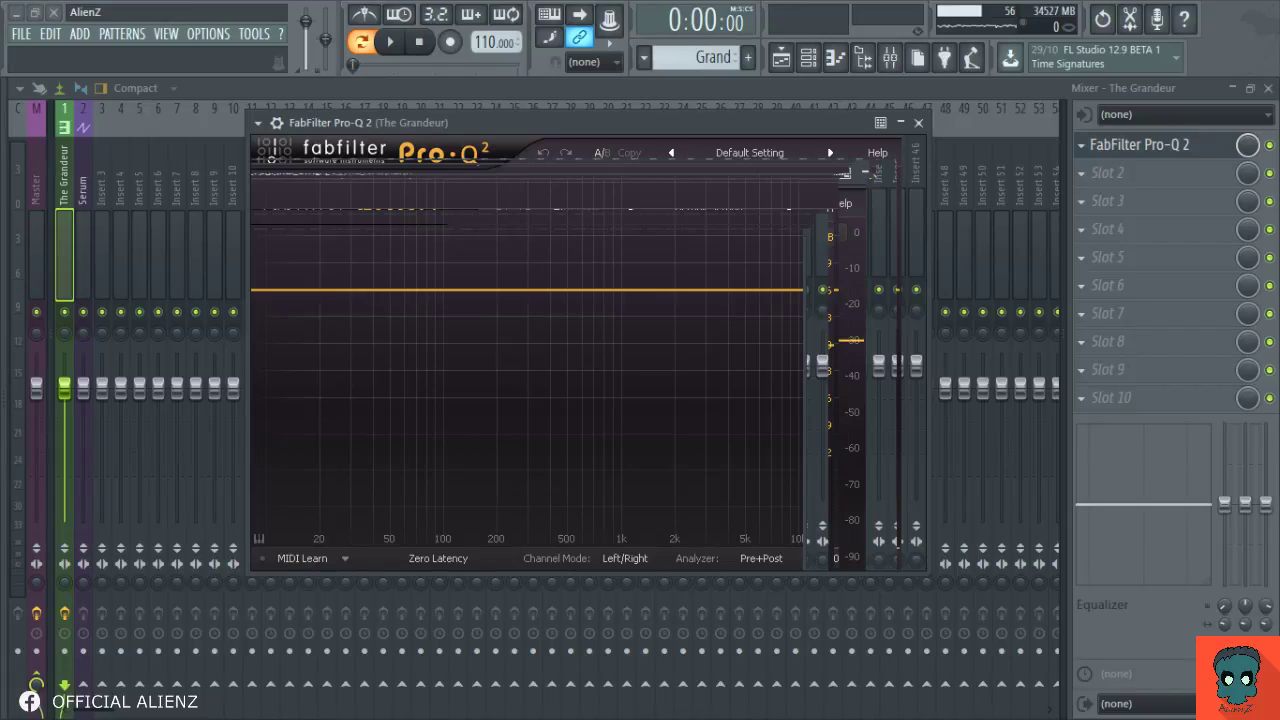
{"action": "left_click_drag", "start_coordinate": [741, 122], "coordinate": [799, 126]}
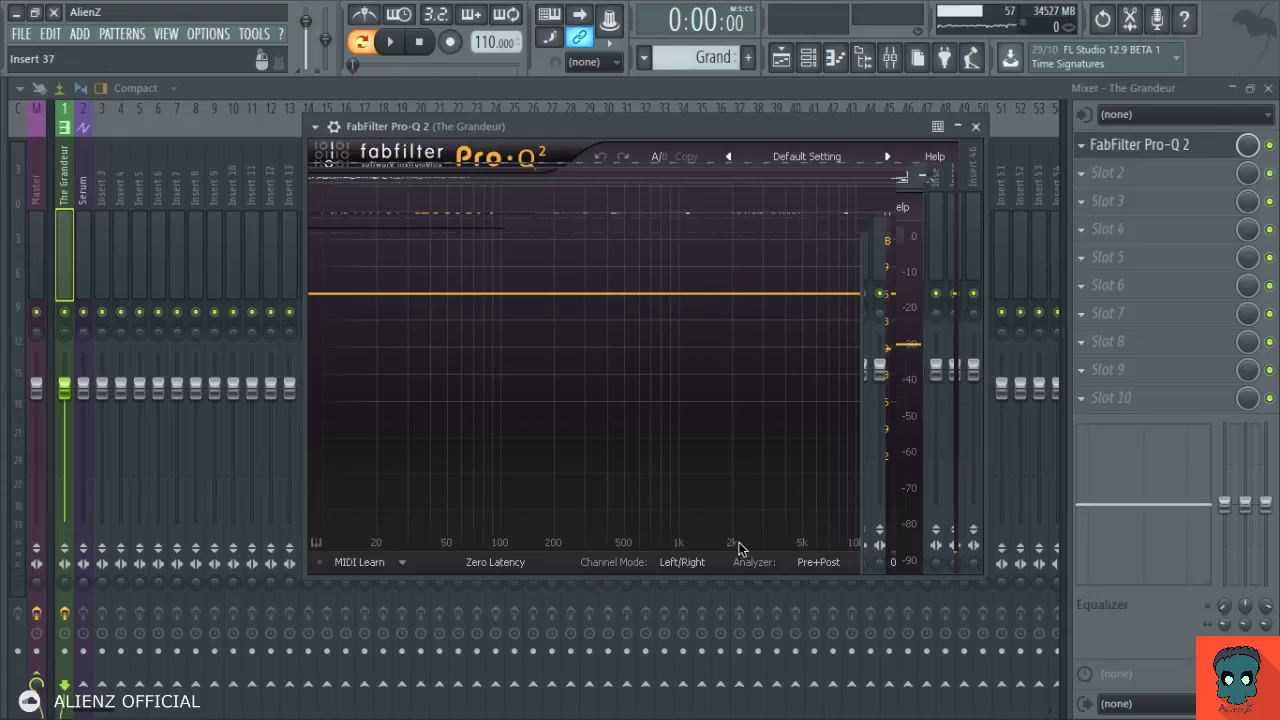
{"action": "type", "text": "2k"}
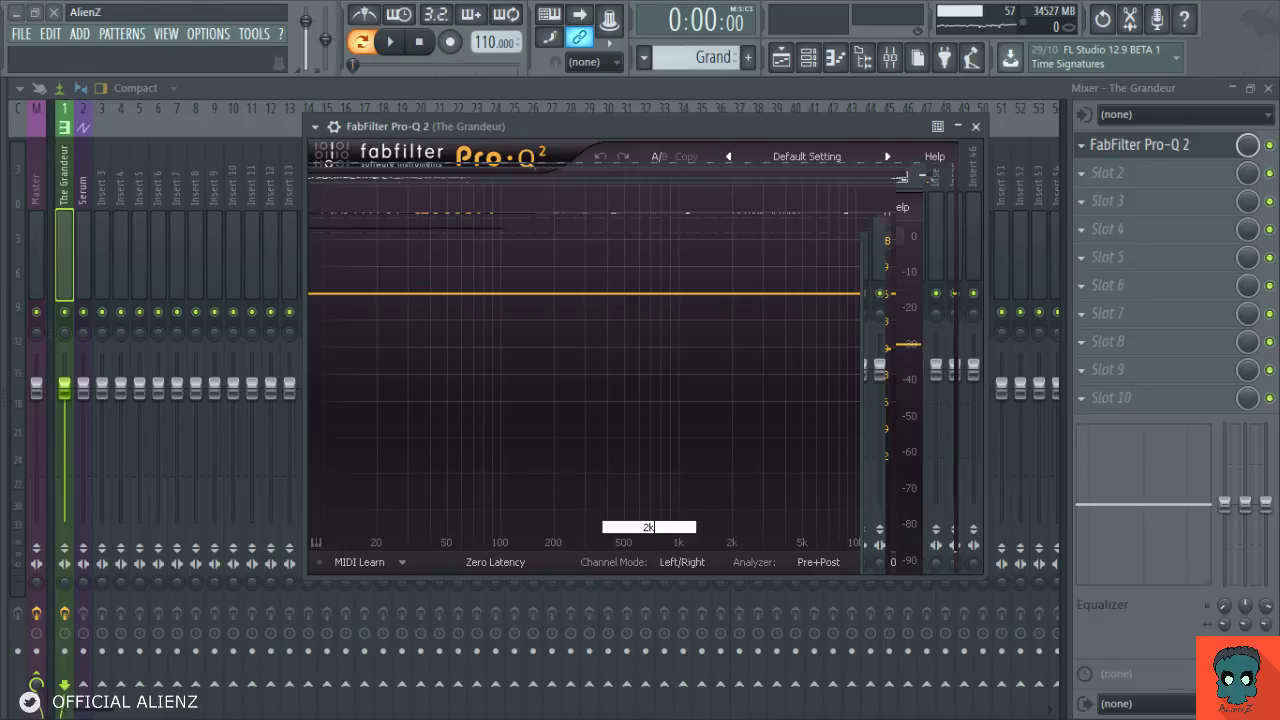
{"action": "left_click_drag", "start_coordinate": [737, 126], "coordinate": [744, 167]}
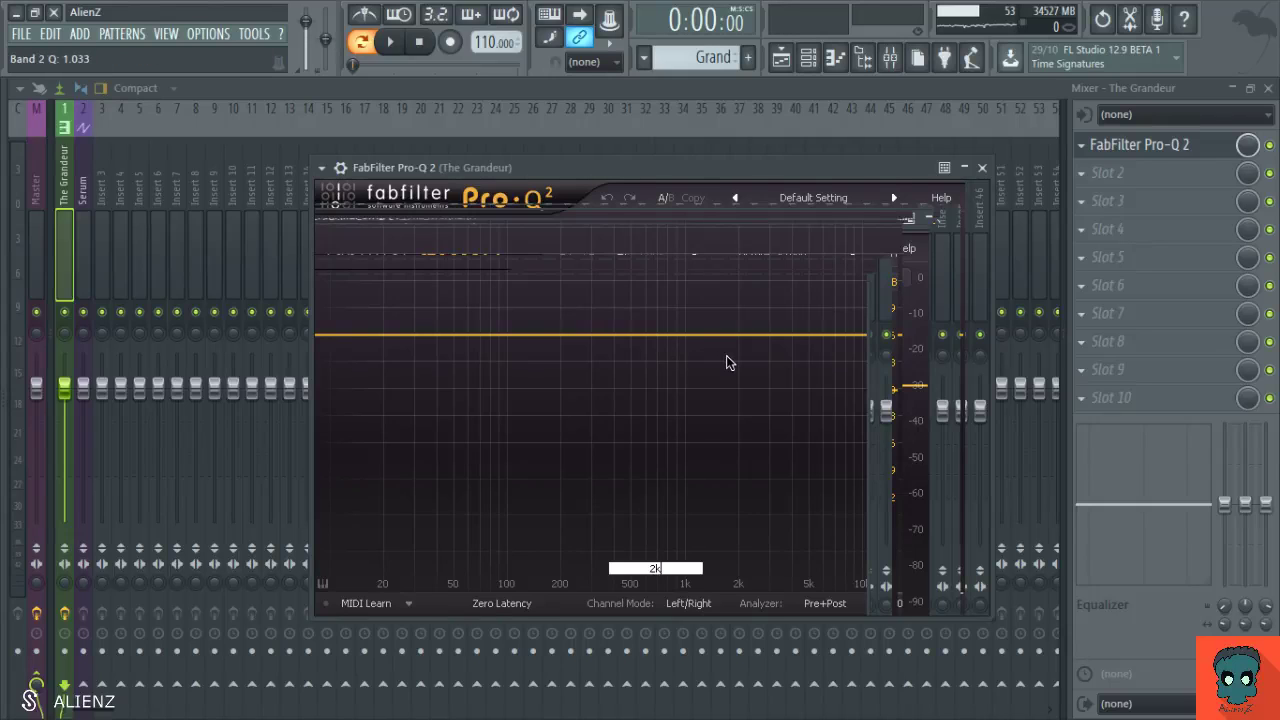
{"action": "left_click", "coordinate": [982, 167]}
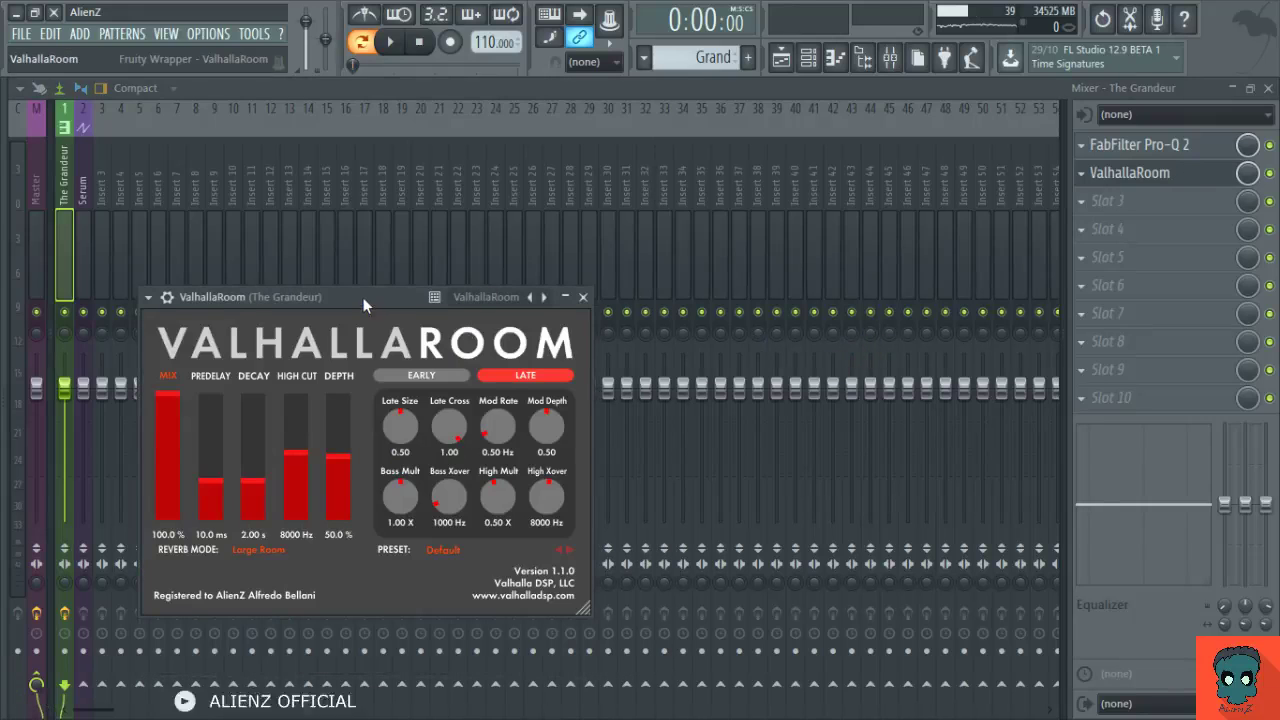
Load the GothicCathedral preset in ValhallaRoom with the mix at 100% and lower The Grandeur's mixer volume.
{"action": "left_click_drag", "start_coordinate": [363, 297], "coordinate": [563, 150]}
{"action": "left_click_drag", "start_coordinate": [372, 347], "coordinate": [369, 248]}
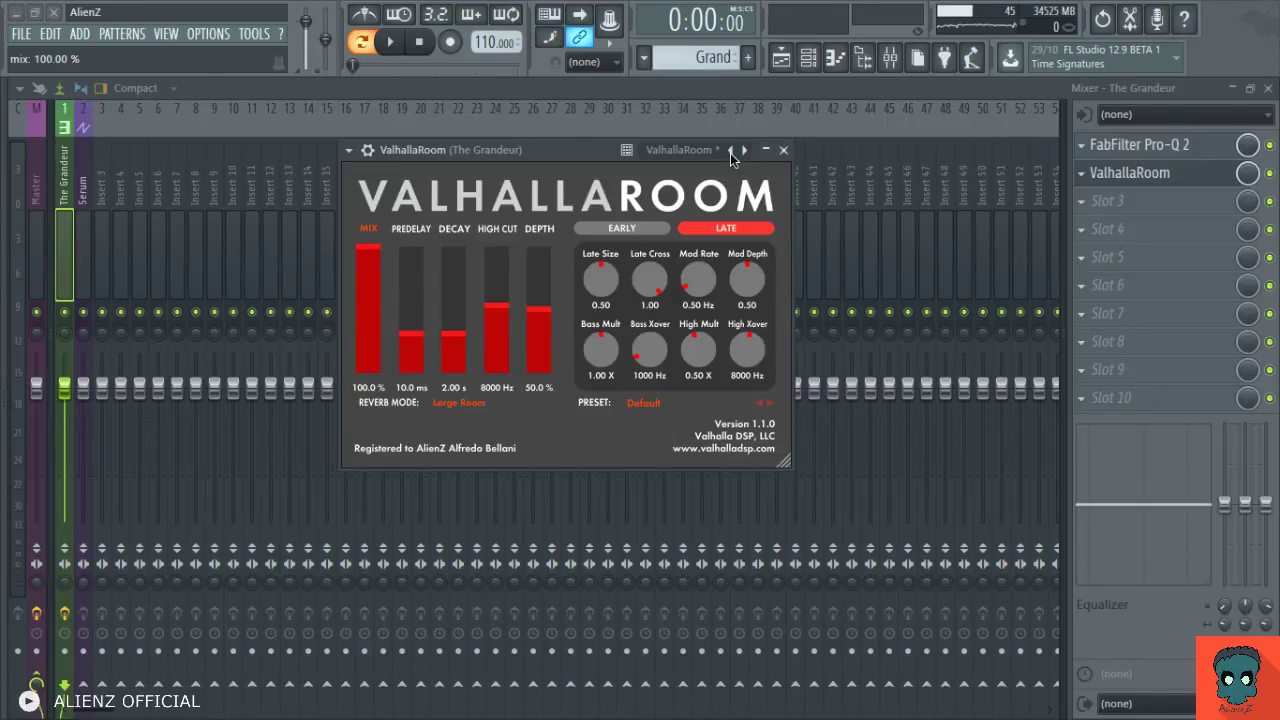
{"action": "left_click", "coordinate": [911, 243]}
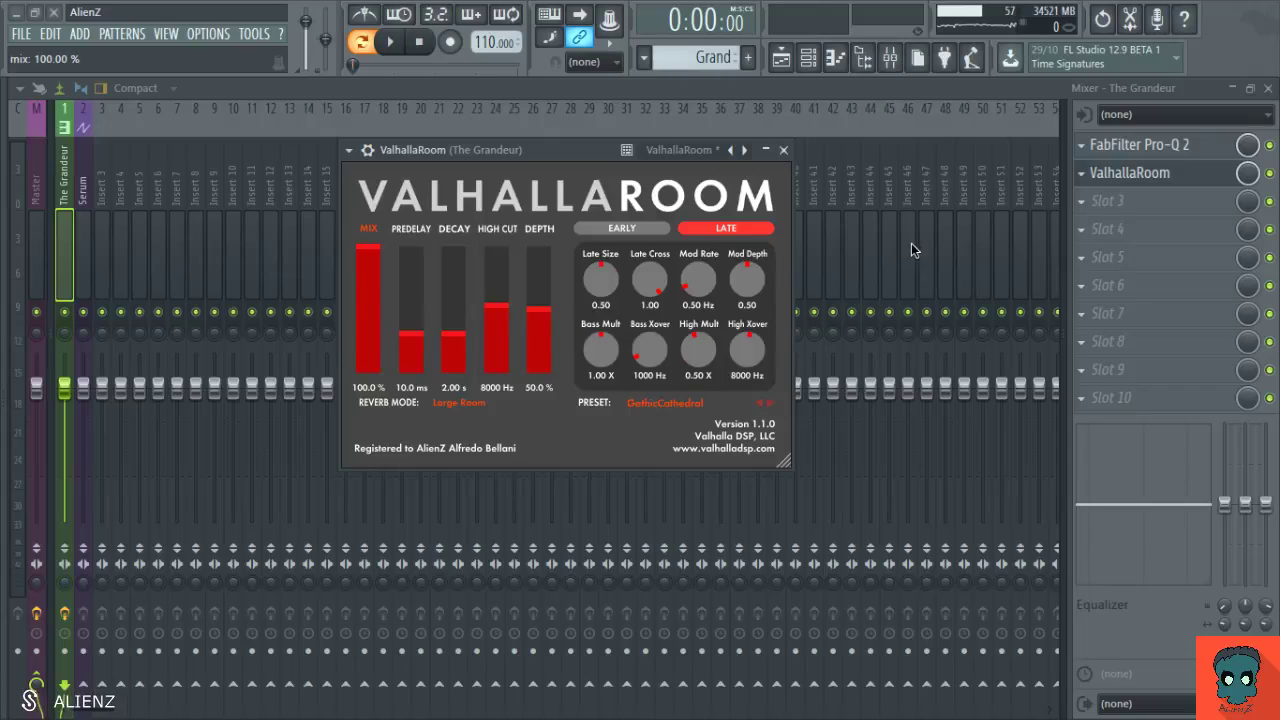
{"action": "left_click", "coordinate": [783, 150]}
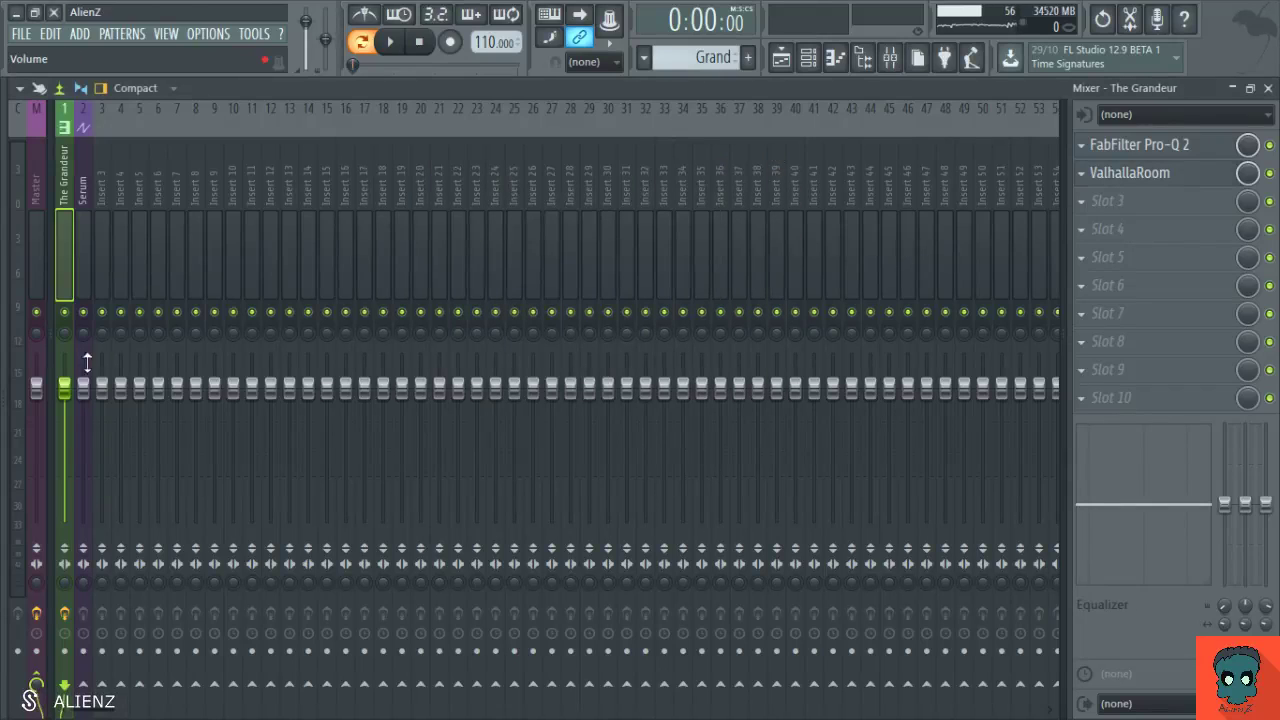
{"action": "left_click_drag", "start_coordinate": [64, 386], "coordinate": [64, 432]}
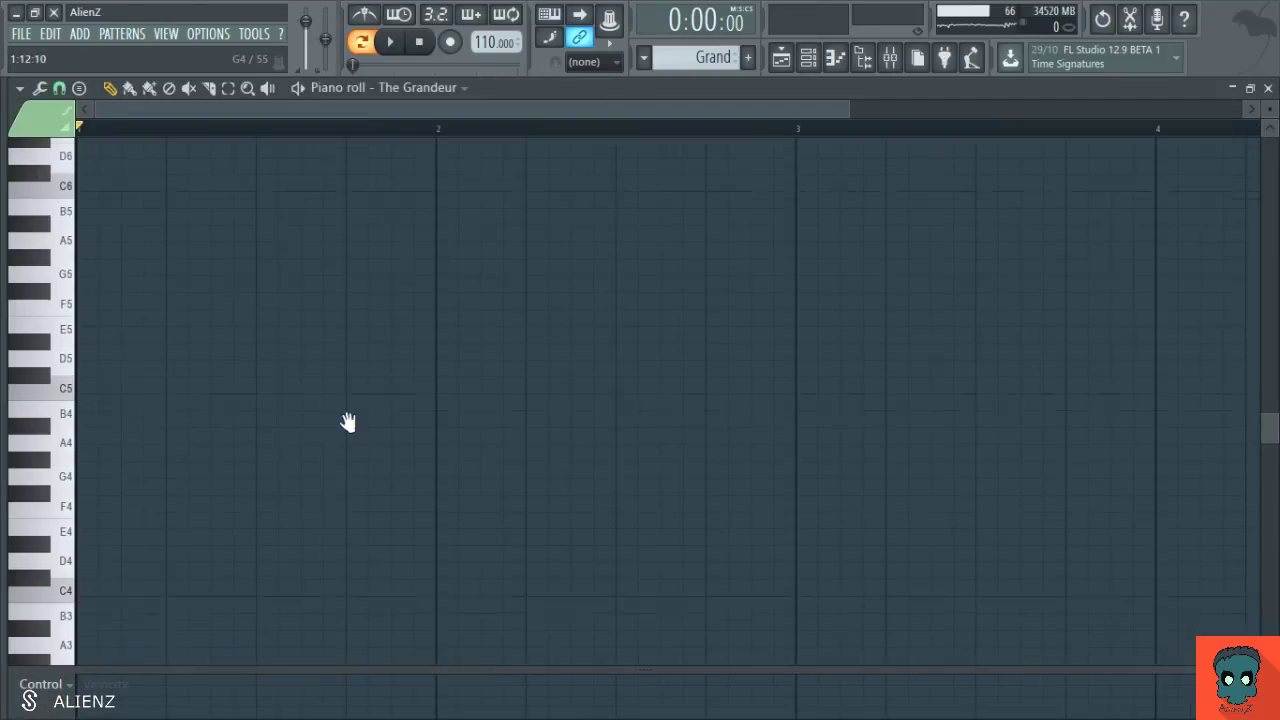
Place one-bar G3 and D4 notes in bar 1 of The Grandeur's piano roll.
{"action": "scroll", "coordinate": [330, 430], "scroll_direction": "down", "scroll_amount": 4}
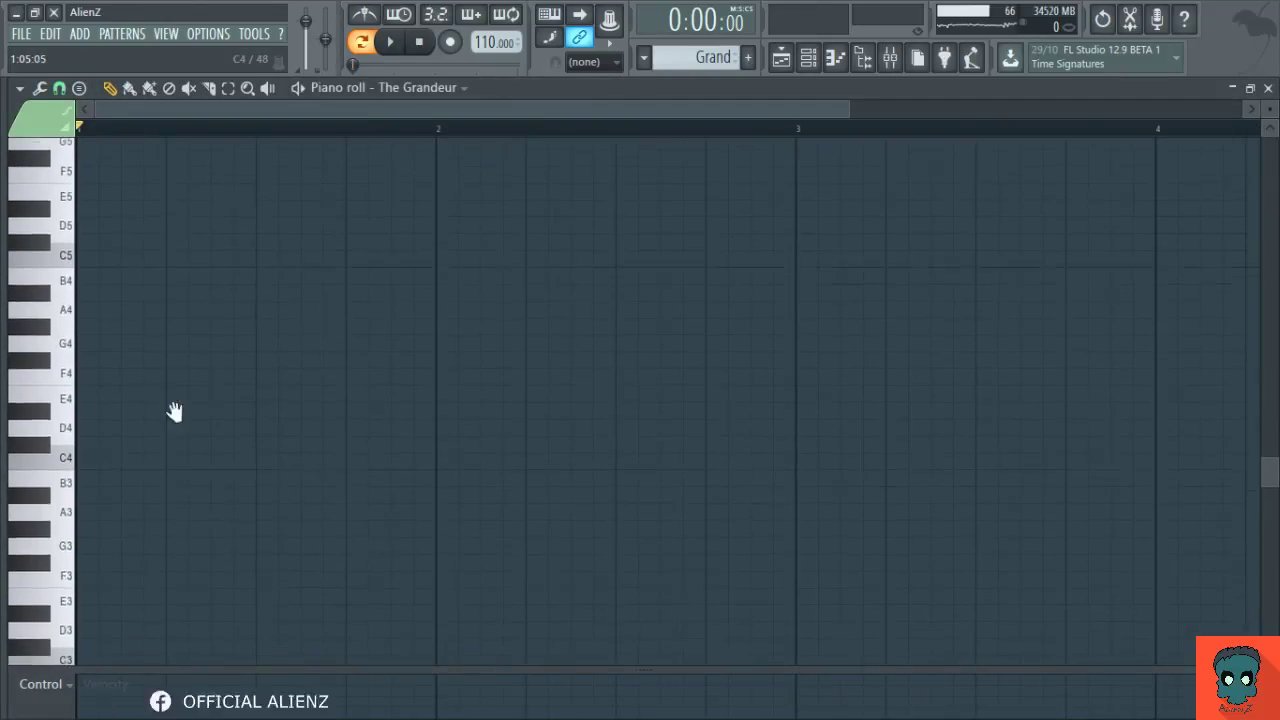
{"action": "left_click", "coordinate": [66, 442]}
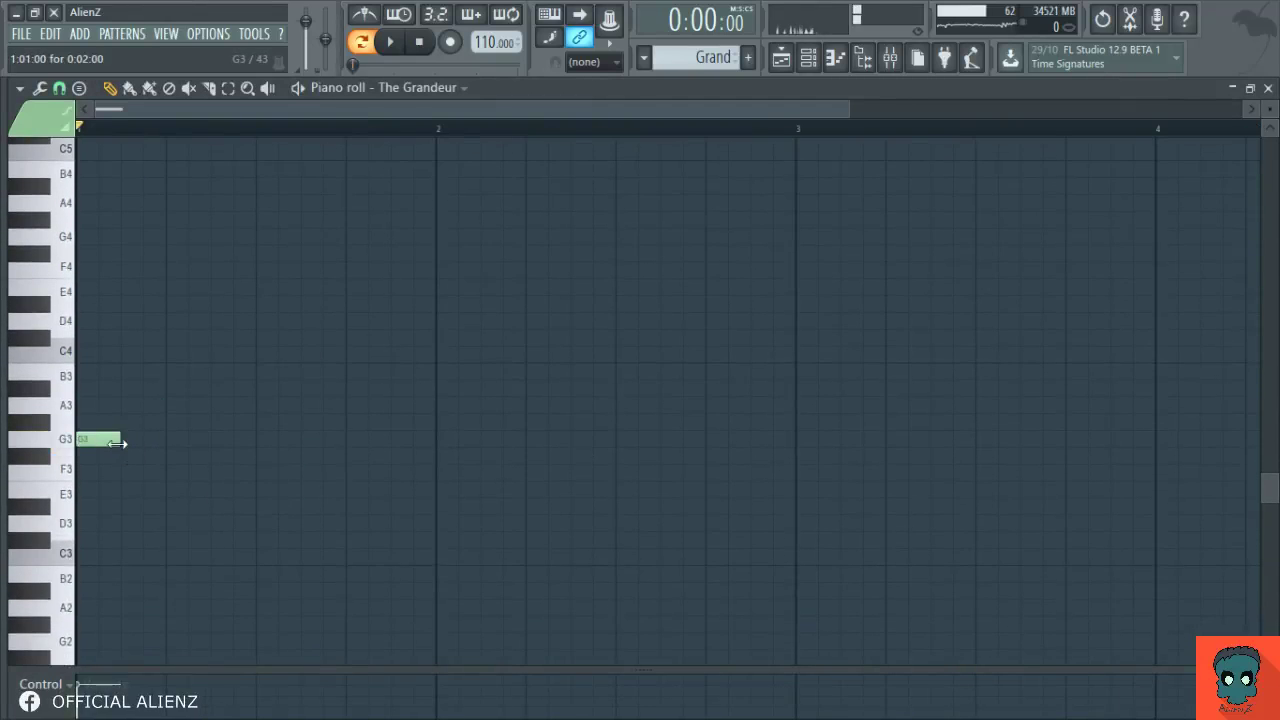
{"action": "left_click_drag", "start_coordinate": [121, 440], "coordinate": [447, 470]}
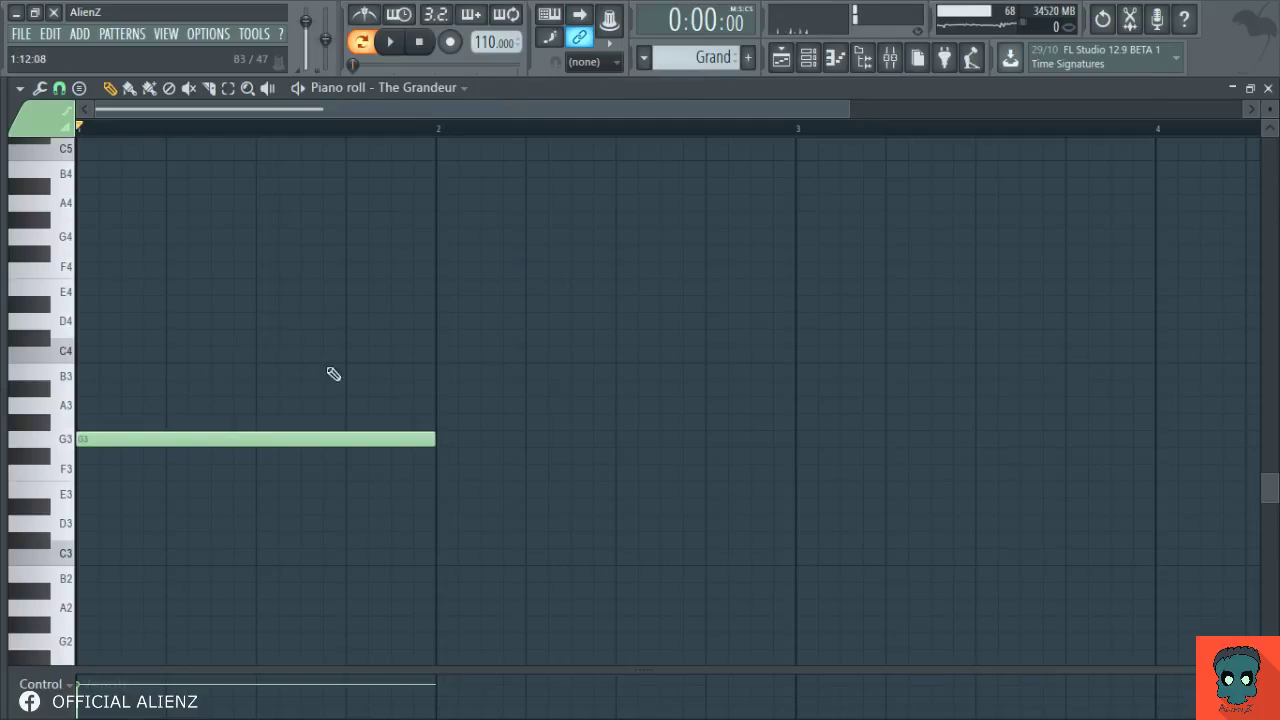
{"action": "scroll", "coordinate": [263, 434], "scroll_direction": "up", "scroll_amount": 2}
{"action": "left_click_drag", "start_coordinate": [214, 491], "coordinate": [205, 366]}
Play back the G3 and D4 notes and check the mixer, returning to The Grandeur's piano roll.
{"action": "key", "text": "space"}
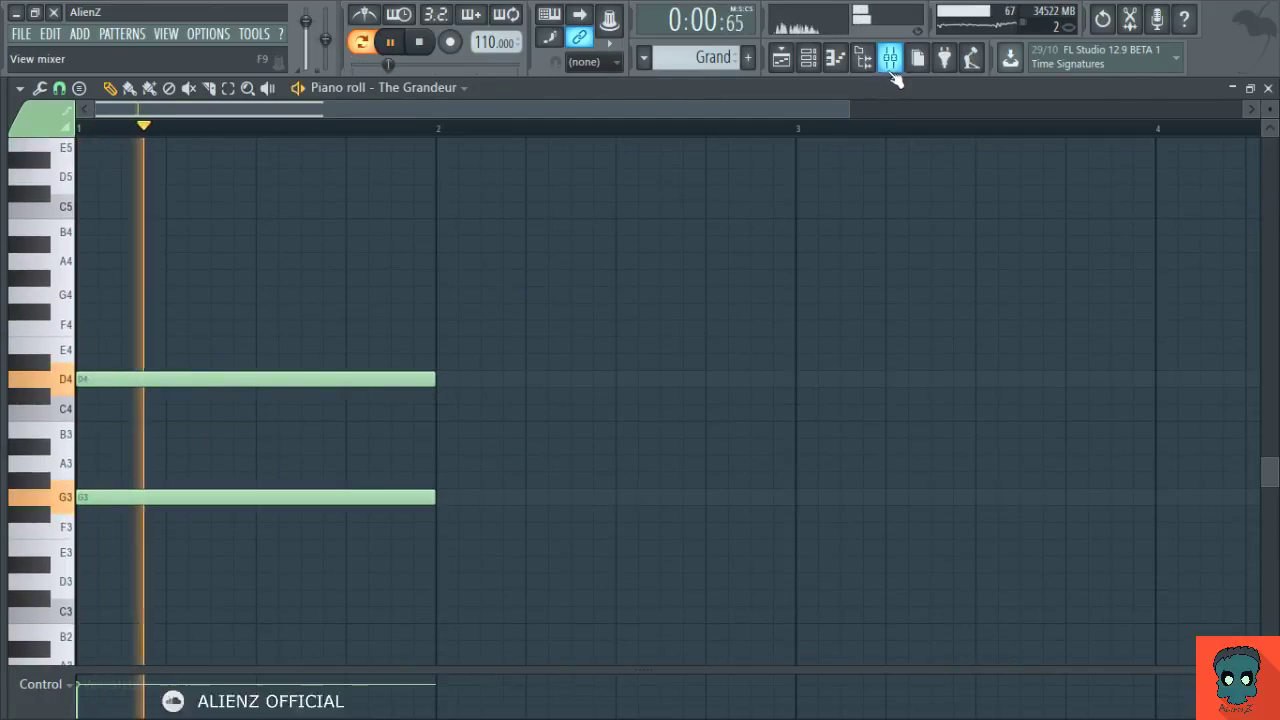
{"action": "left_click", "coordinate": [889, 57]}
{"action": "key", "text": "F9"}
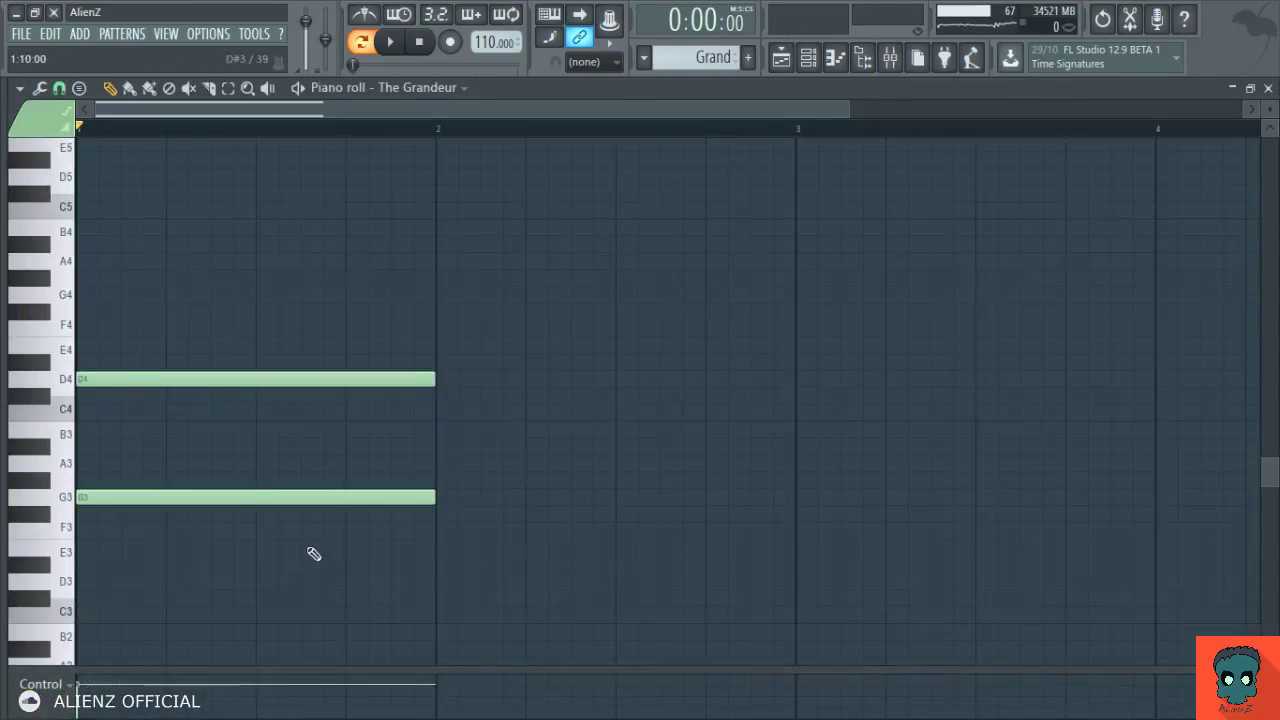
{"action": "key", "text": "space"}
{"action": "scroll", "coordinate": [333, 391], "scroll_direction": "up", "scroll_amount": 2}
{"action": "key", "text": "space"}
{"action": "scroll", "coordinate": [343, 140], "scroll_direction": "down", "scroll_amount": 3}
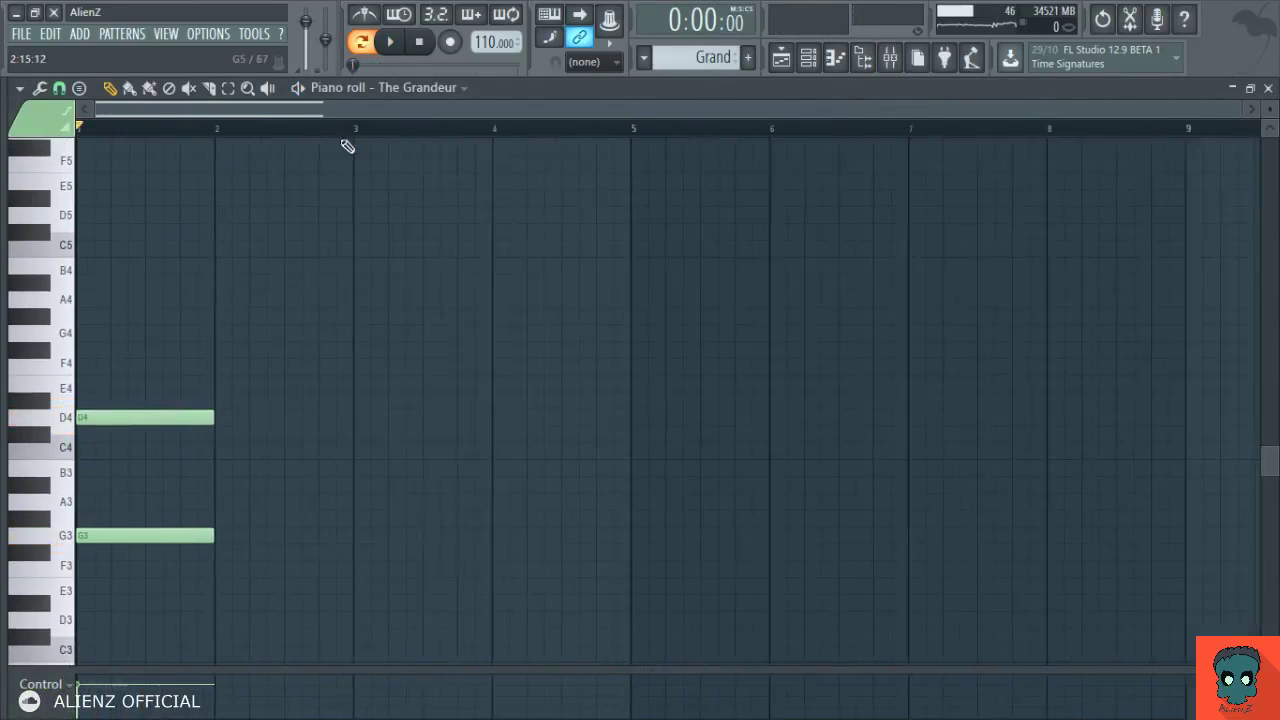
Complete the bar 1 chord with a one-bar G4 note, removing the trial note placed above D4, and play the chord.
{"action": "mouse_move", "coordinate": [146, 418]}
{"action": "left_mouse_down"}
{"action": "mouse_move", "coordinate": [137, 385]}
{"action": "mouse_move", "coordinate": [54, 436]}
{"action": "left_mouse_up"}
{"action": "key", "text": "space"}
{"action": "left_click", "coordinate": [134, 403]}
{"action": "right_click", "coordinate": [135, 402]}
{"action": "right_click", "coordinate": [141, 385]}
{"action": "key", "text": "space"}
{"action": "key", "text": "space"}
{"action": "left_click_drag", "start_coordinate": [106, 348], "coordinate": [100, 331]}
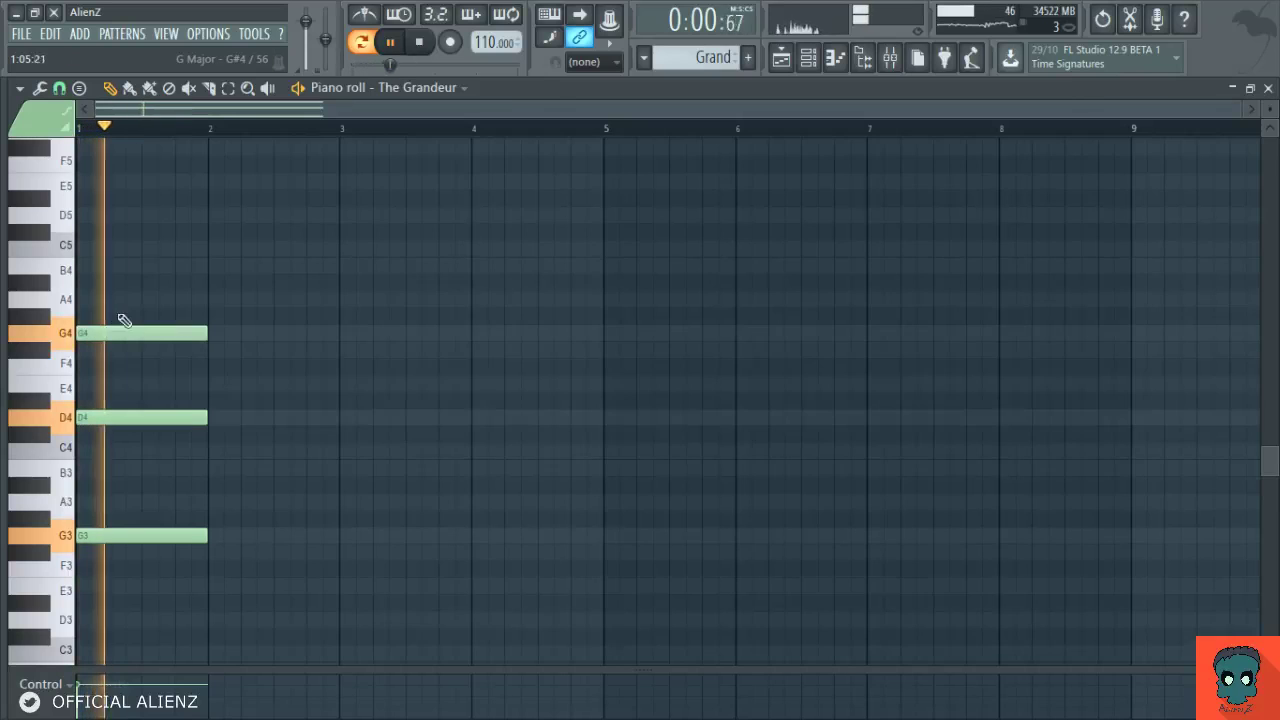
{"action": "scroll", "coordinate": [123, 330], "scroll_direction": "down", "scroll_amount": 2}
{"action": "scroll", "coordinate": [124, 350], "scroll_direction": "up", "scroll_amount": 1}
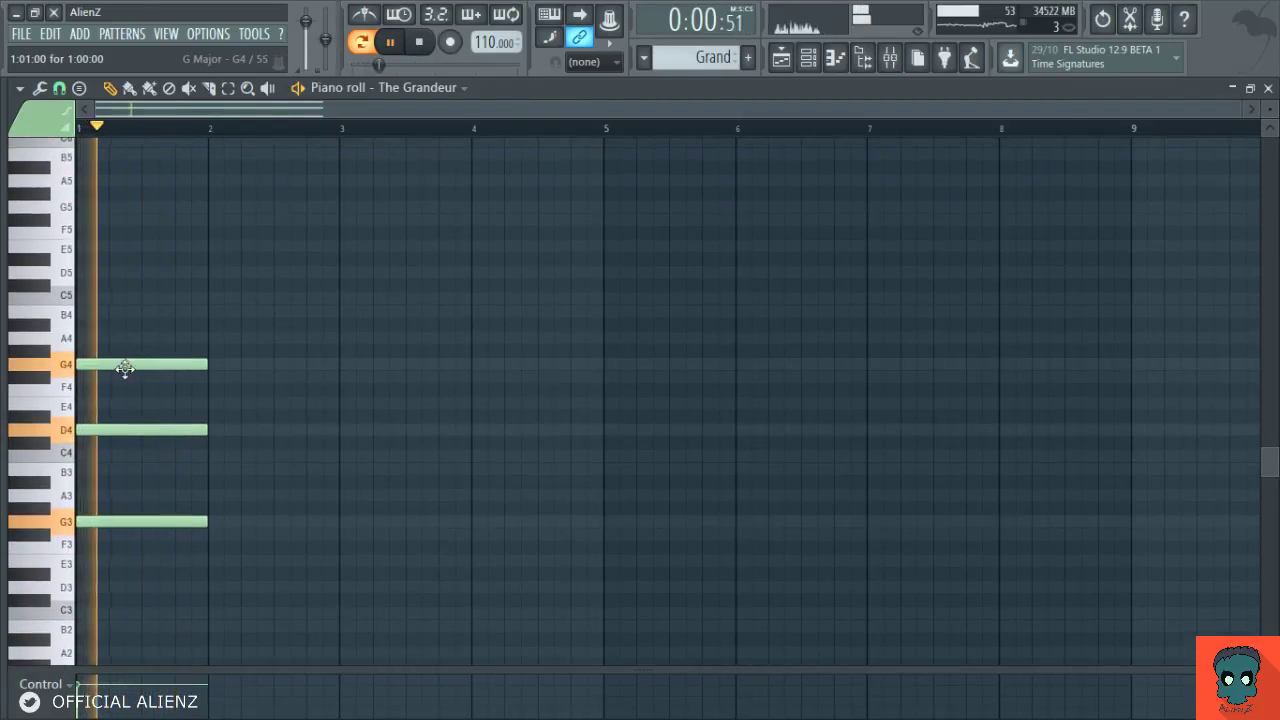
{"action": "key", "text": "ctrl+a"}
{"action": "left_click", "coordinate": [171, 409]}
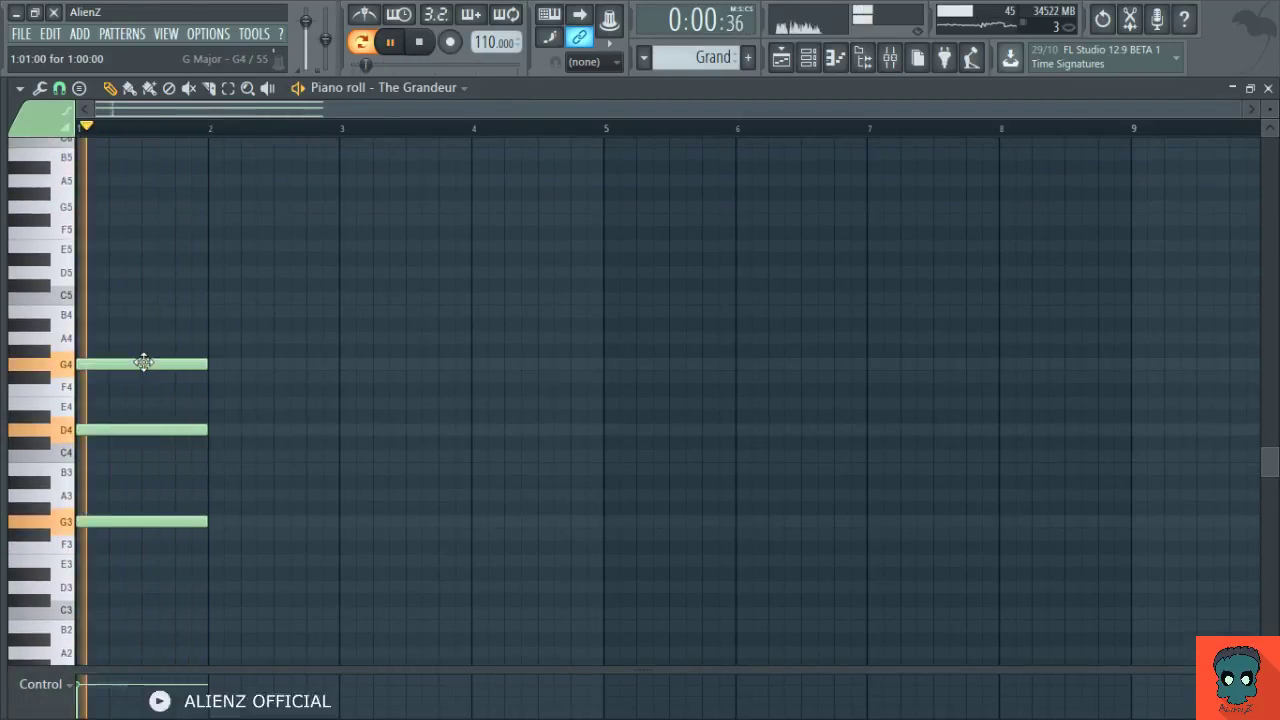
Build the bar 2 chord from one-bar F3, A#3 and F4 notes and play it.
{"action": "left_click", "coordinate": [278, 389]}
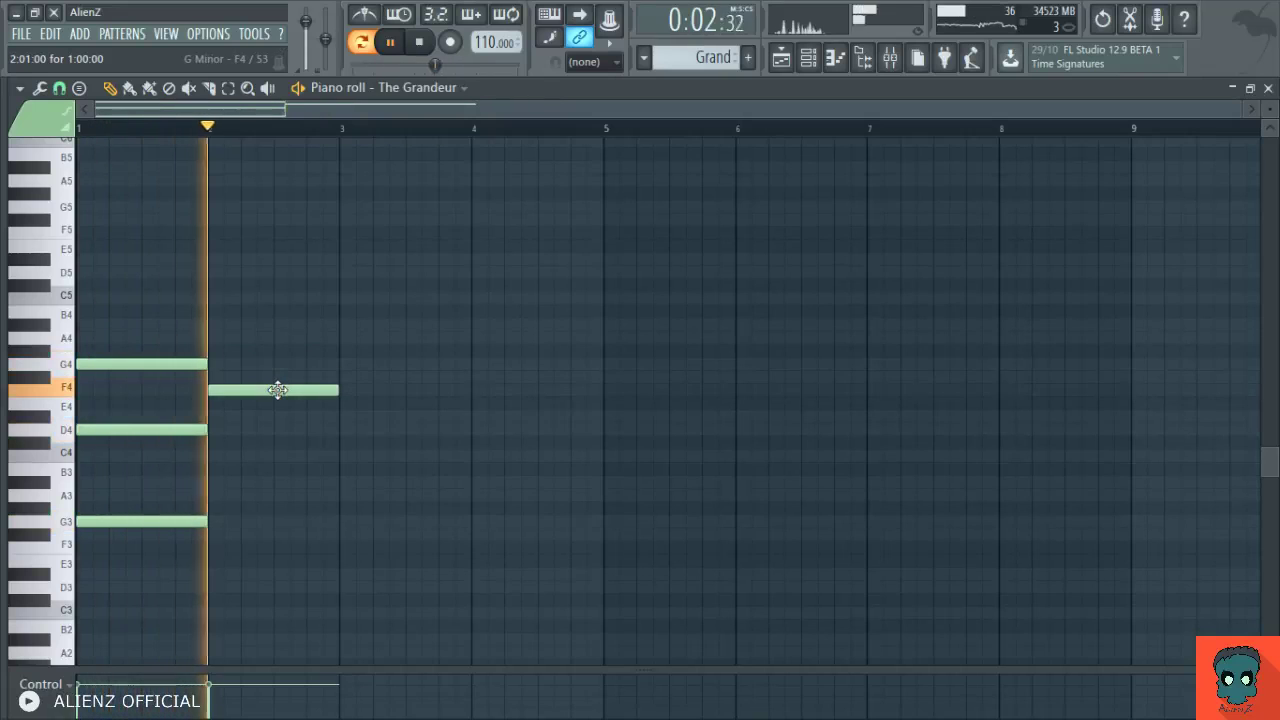
{"action": "left_click", "coordinate": [283, 483]}
{"action": "key", "text": "space"}
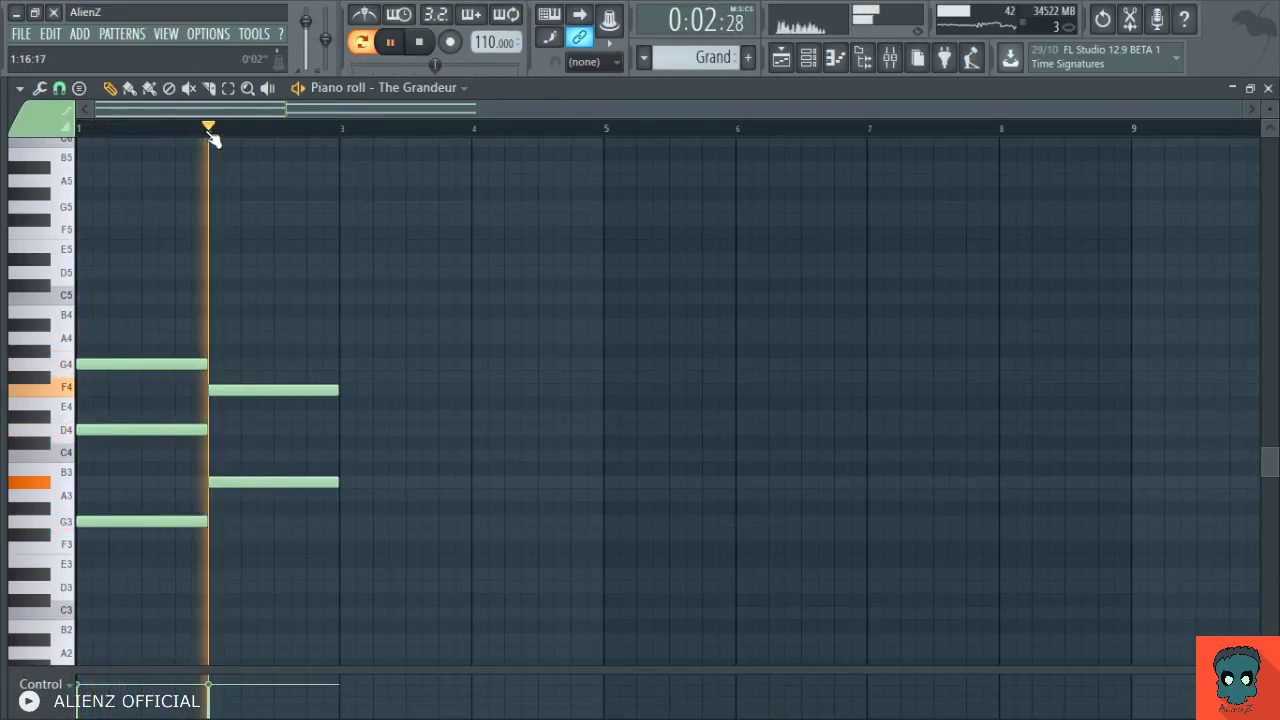
{"action": "scroll", "coordinate": [266, 445], "scroll_direction": "down", "scroll_amount": 1}
{"action": "left_click_drag", "start_coordinate": [268, 448], "coordinate": [264, 510]}
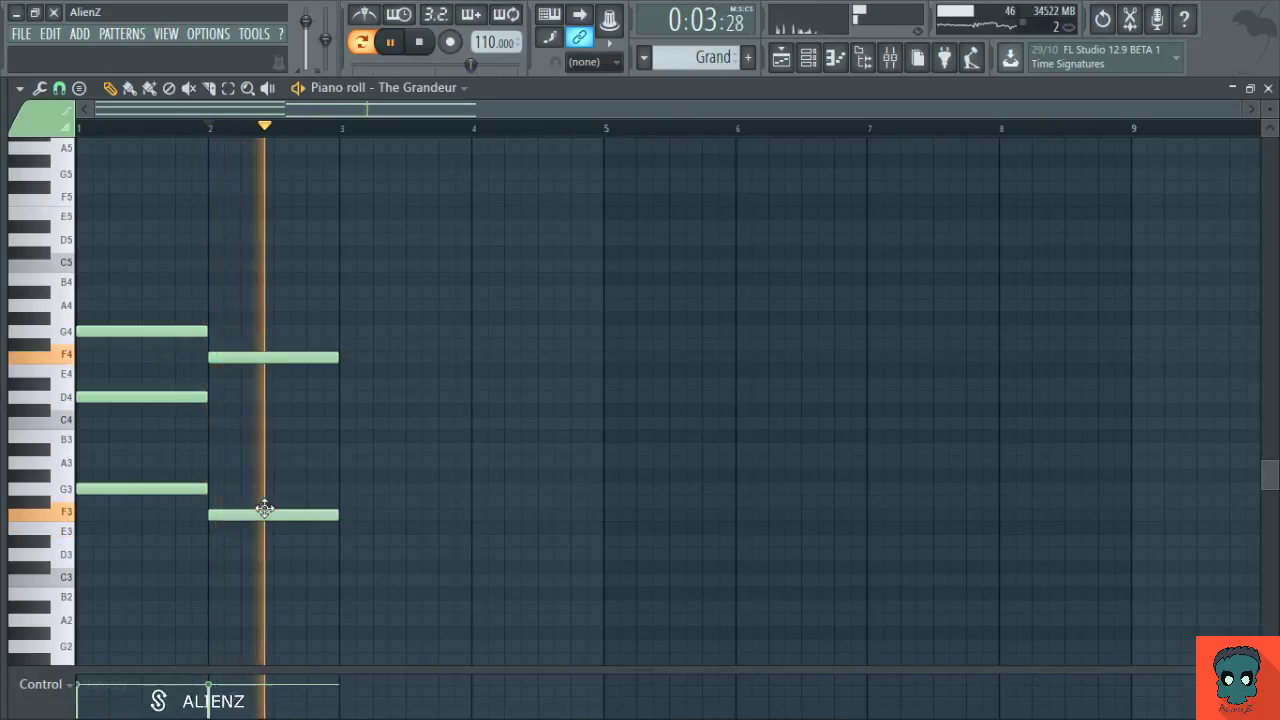
{"action": "left_click", "coordinate": [265, 435]}
{"action": "left_click_drag", "start_coordinate": [265, 434], "coordinate": [264, 450]}
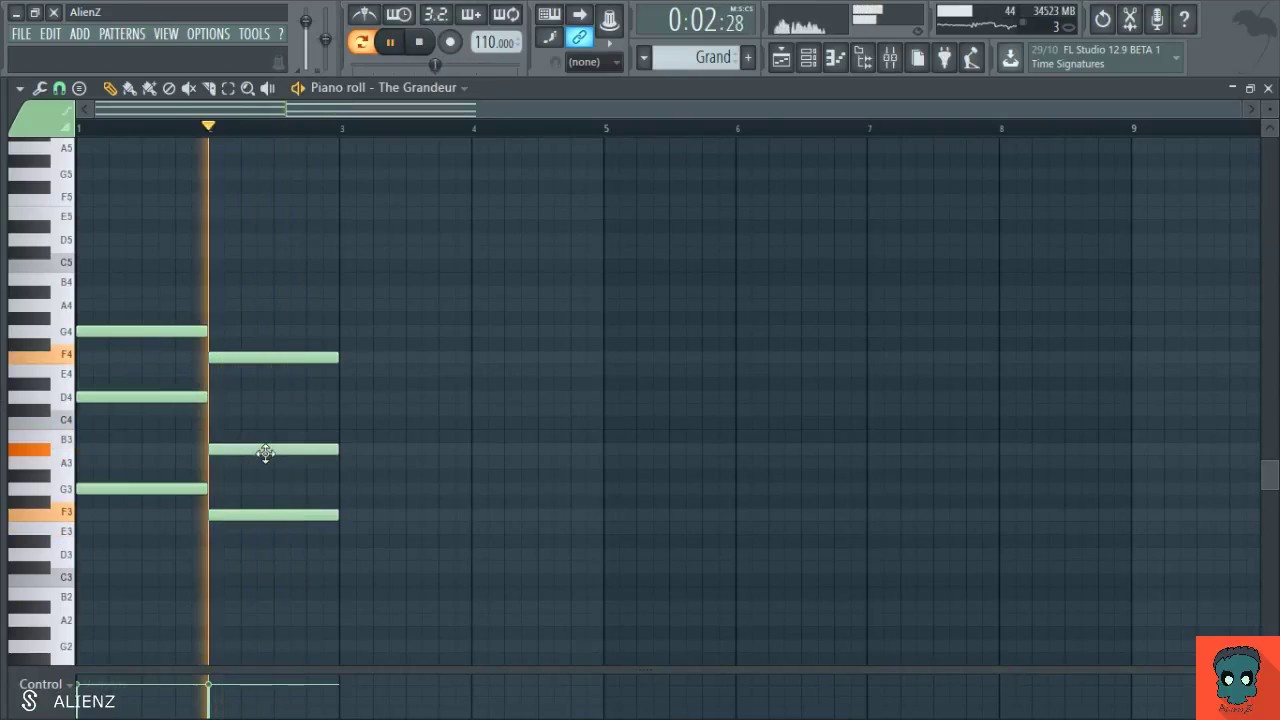
Try one-bar D#4 and A#3 notes in bar 3 during playback and delete them.
{"action": "left_click", "coordinate": [340, 383]}
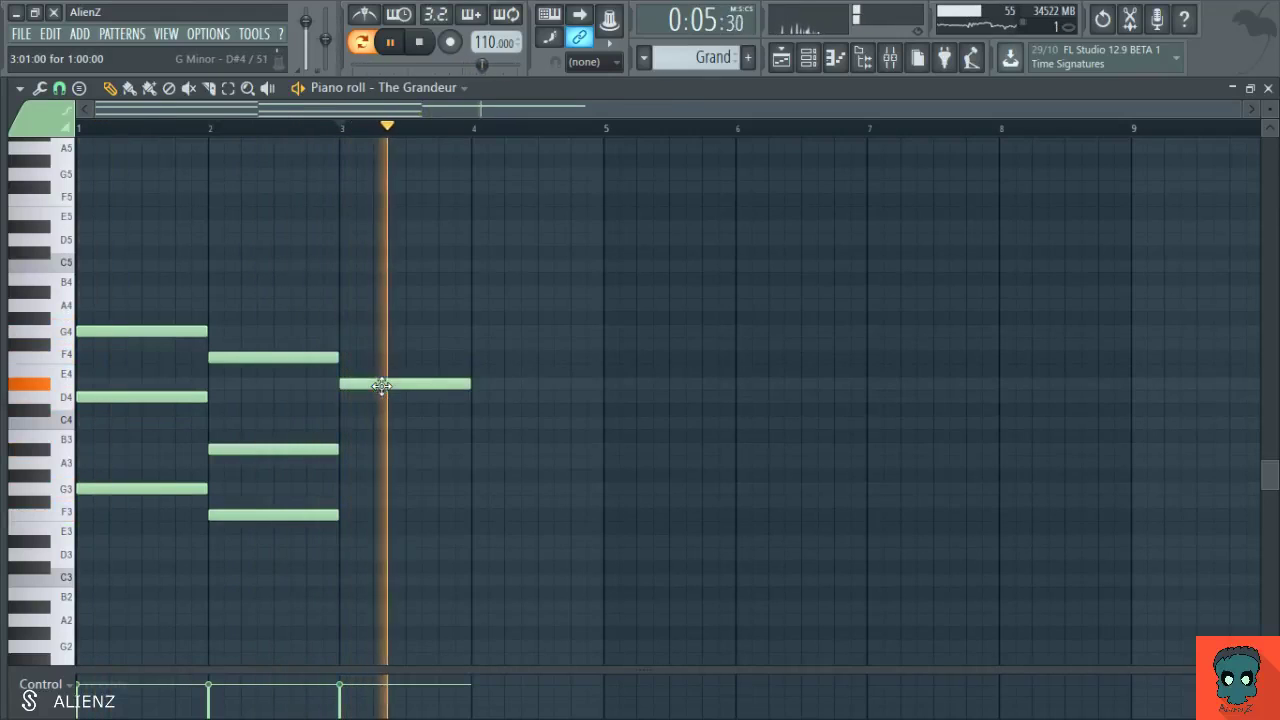
{"action": "left_click", "coordinate": [376, 423]}
{"action": "left_click_drag", "start_coordinate": [377, 431], "coordinate": [380, 457]}
{"action": "right_click", "coordinate": [380, 452]}
{"action": "right_click", "coordinate": [394, 384]}
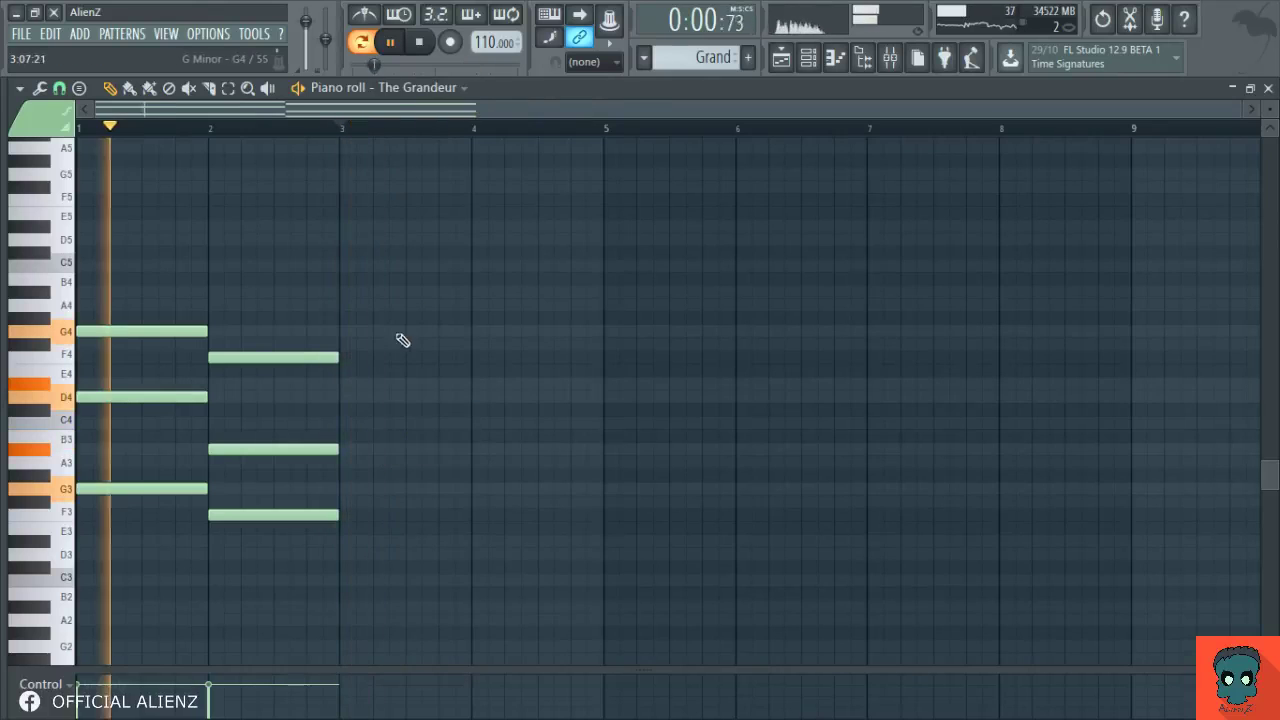
Try a copy of the bar 2 chord in bar 3 with its middle note raised to B3.
{"action": "left_click_drag", "start_coordinate": [386, 327], "coordinate": [289, 556]}
{"action": "key", "text": "ctrl+b"}
{"action": "left_click", "coordinate": [346, 531], "text": "ctrl"}
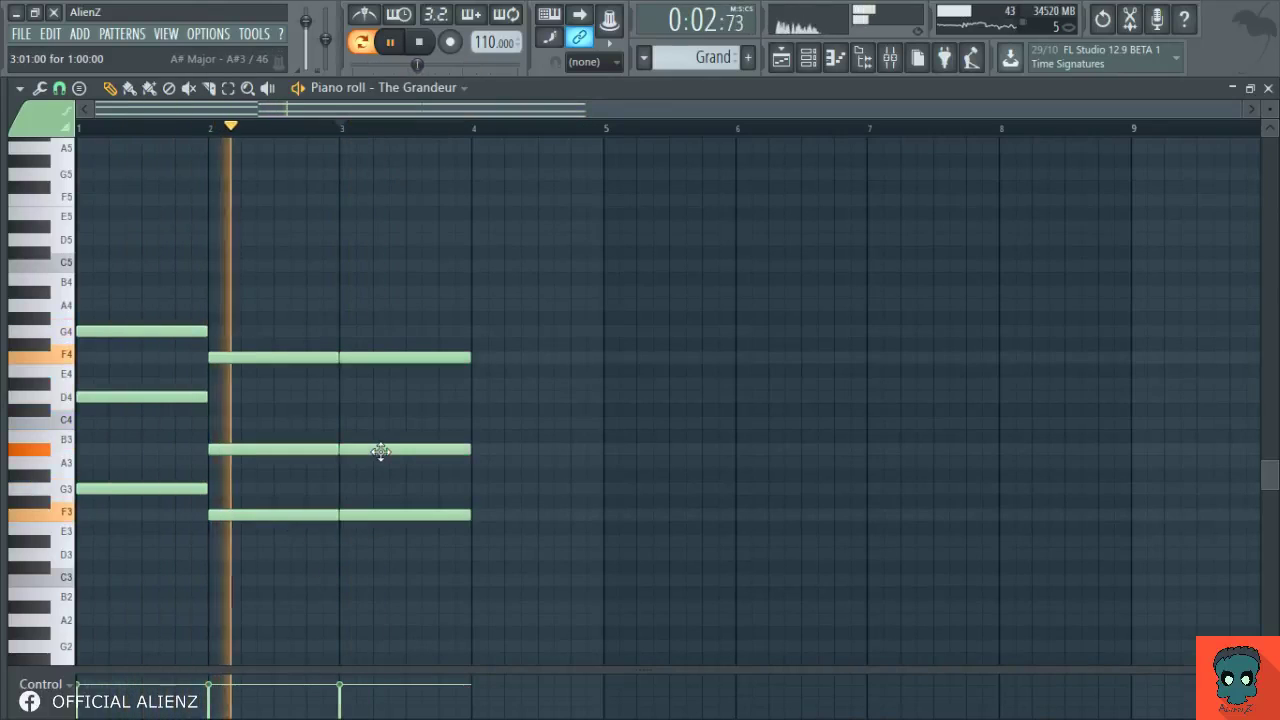
{"action": "left_click_drag", "start_coordinate": [380, 451], "coordinate": [380, 434]}
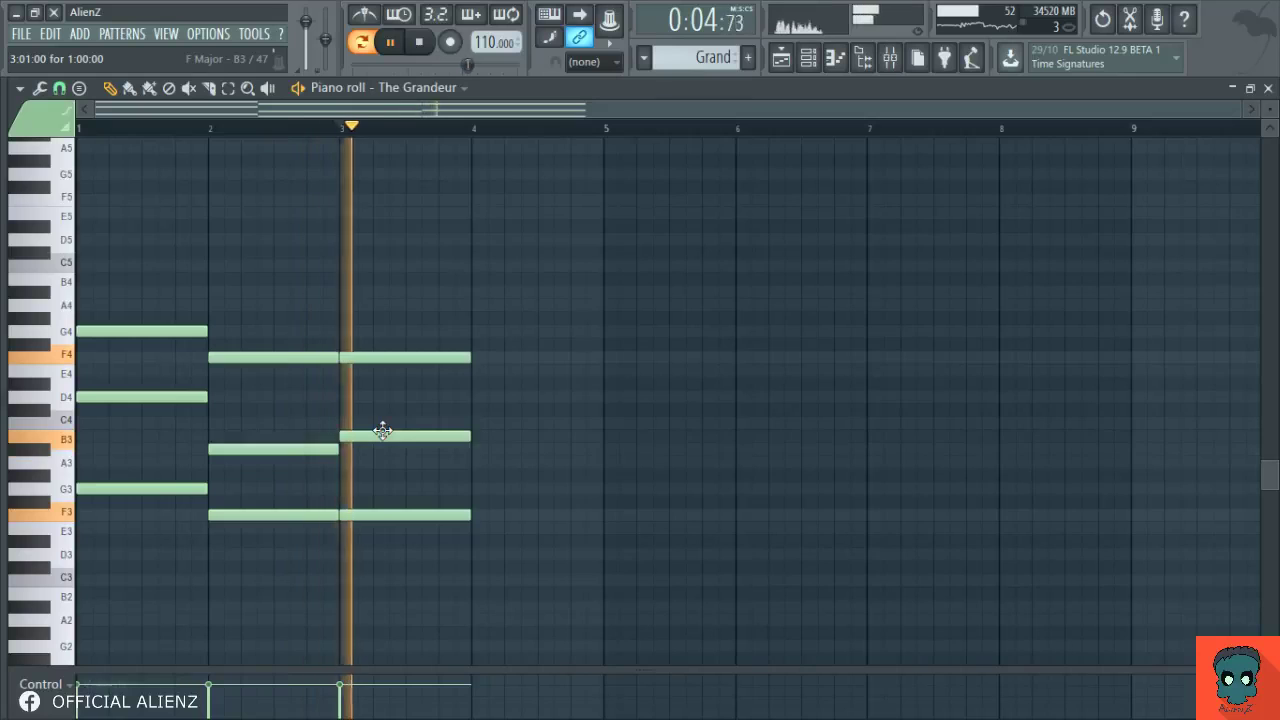
{"action": "key", "text": "space"}
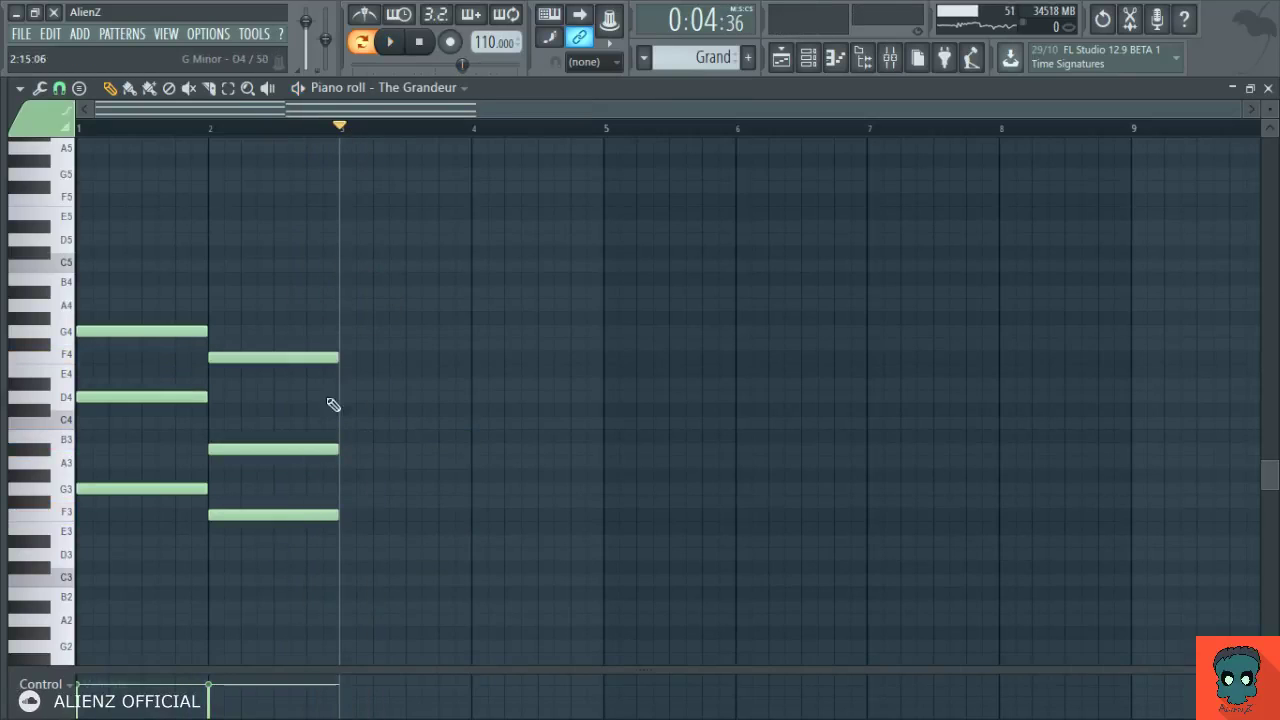
Copy the bar 2 chord to bar 3 and move its notes to G#3, C#4 and F#4, checking by playback.
{"action": "left_click_drag", "start_coordinate": [357, 341], "coordinate": [299, 521]}
{"action": "key", "text": "ctrl+b"}
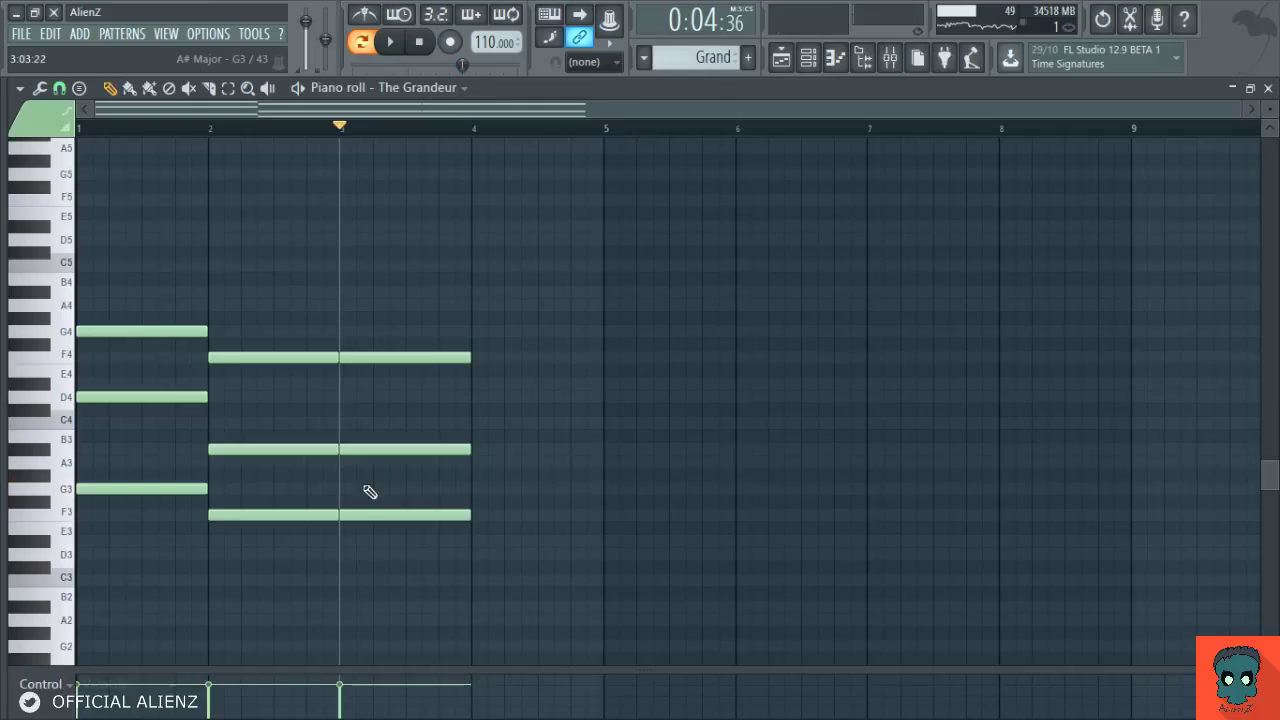
{"action": "key", "text": "space"}
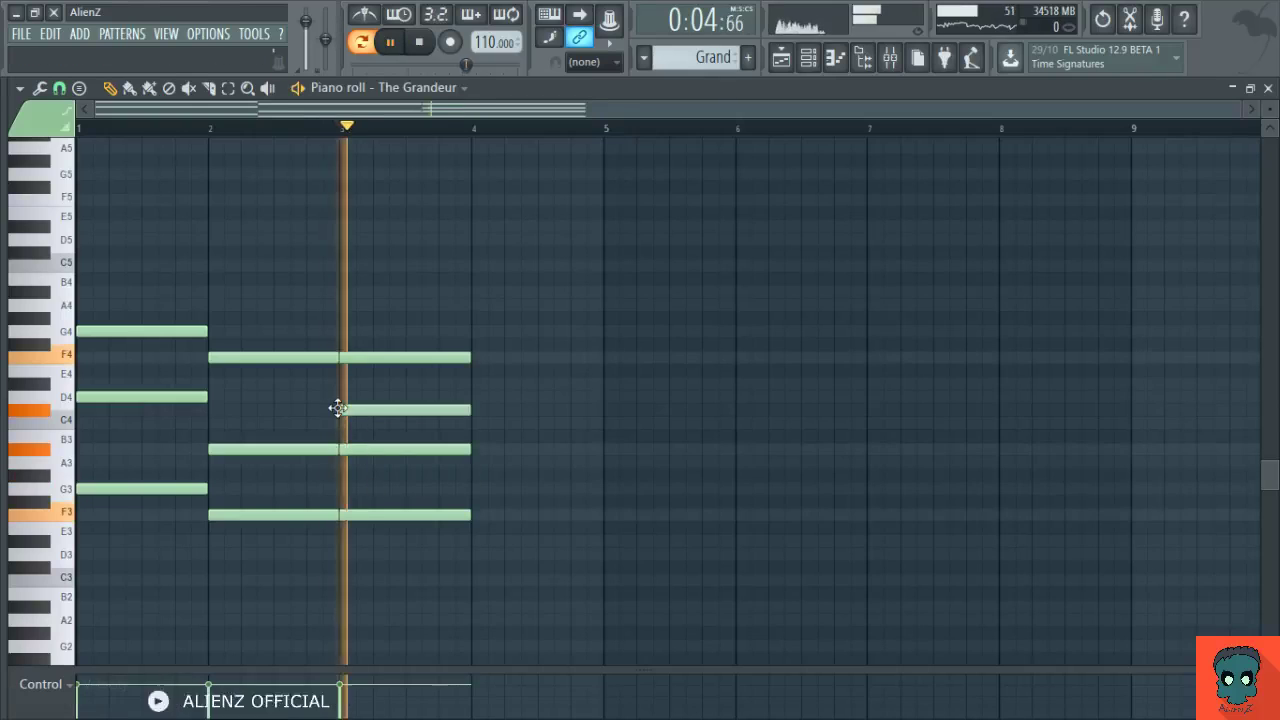
{"action": "key", "text": "space"}
{"action": "key", "text": "space"}
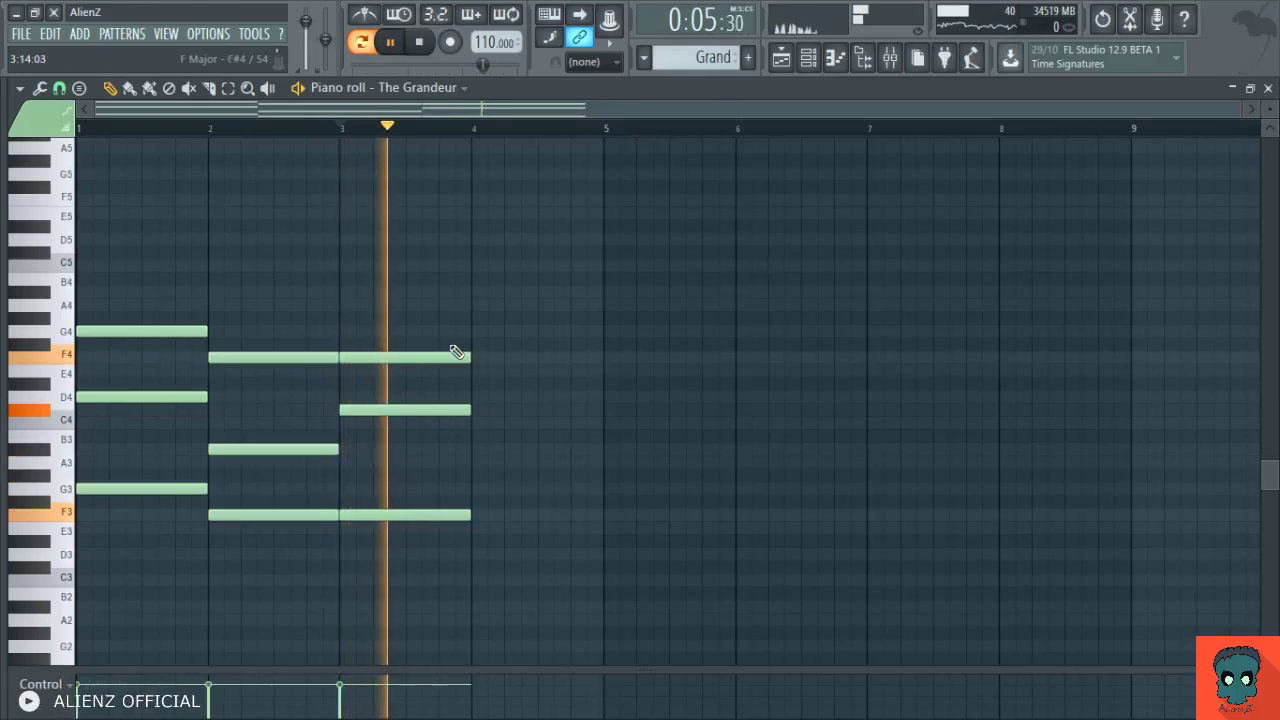
{"action": "key", "text": "space"}
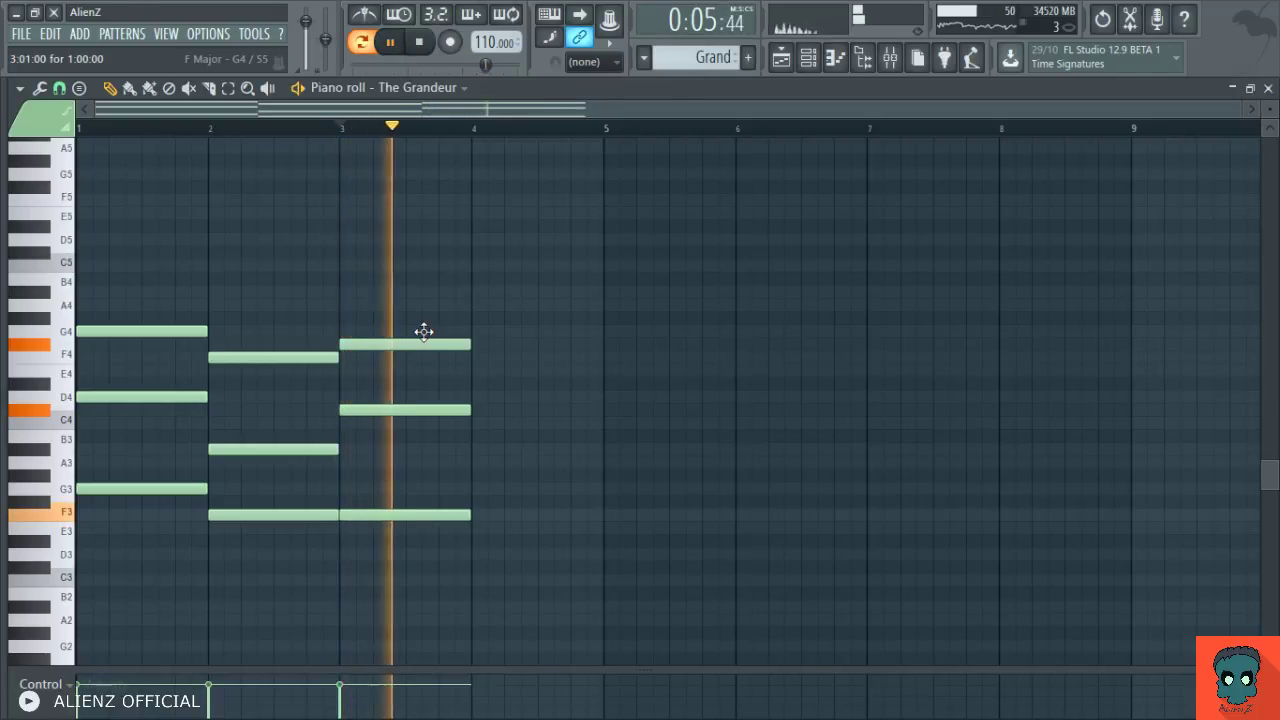
{"action": "left_click_drag", "start_coordinate": [423, 515], "coordinate": [412, 472]}
{"action": "key", "text": "space"}
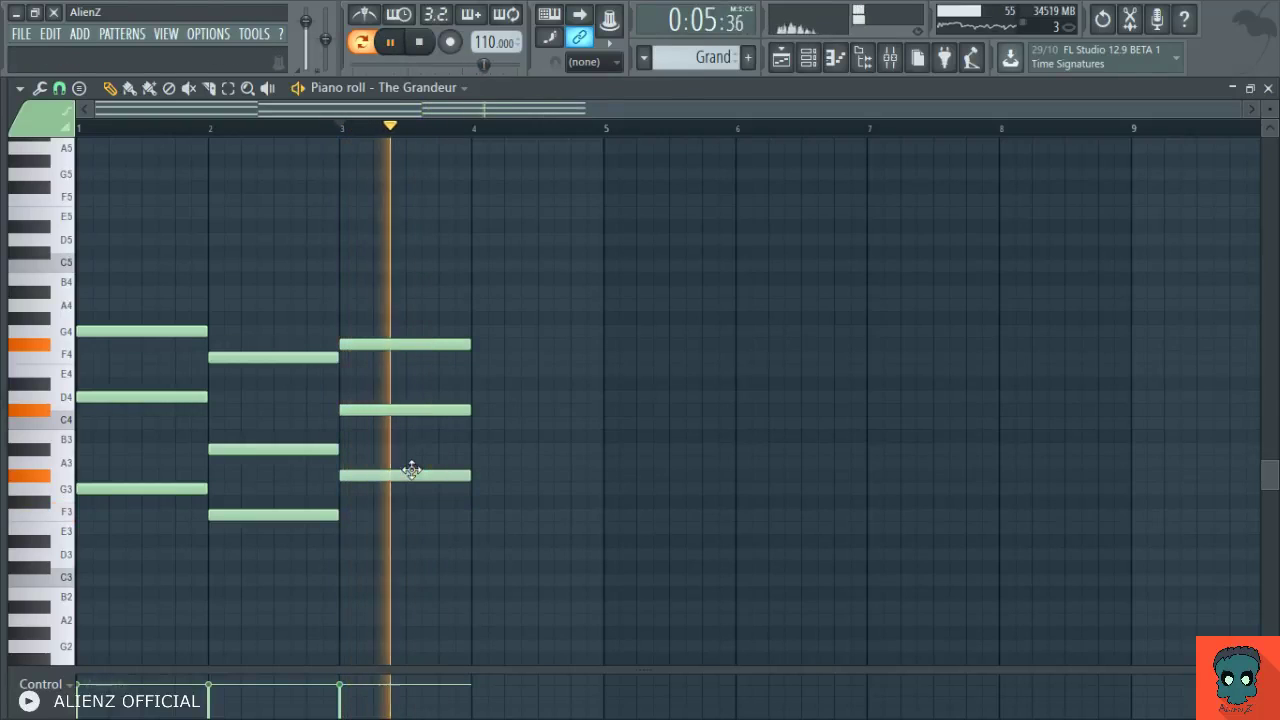
{"action": "key", "text": "space"}
Build the bar 4 chord from one-bar F#3, B3 and D#4 notes and play it.
{"action": "left_click_drag", "start_coordinate": [512, 288], "coordinate": [446, 520]}
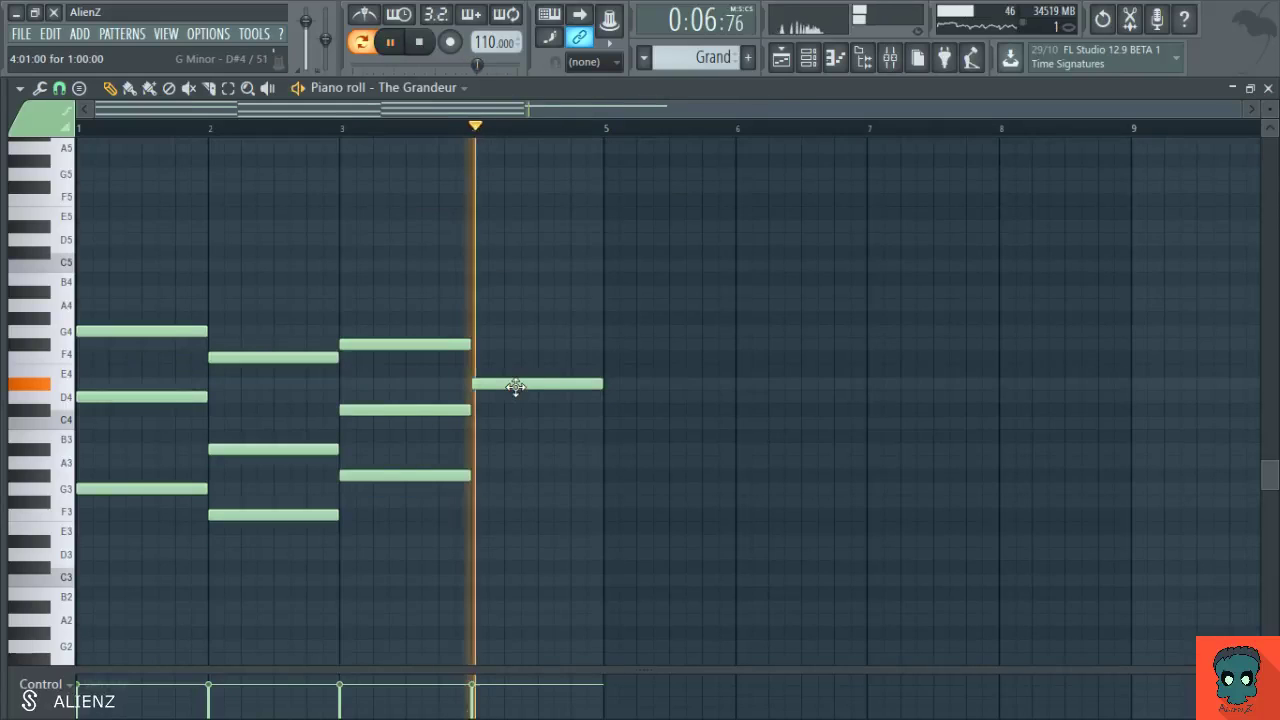
{"action": "left_click", "coordinate": [510, 437]}
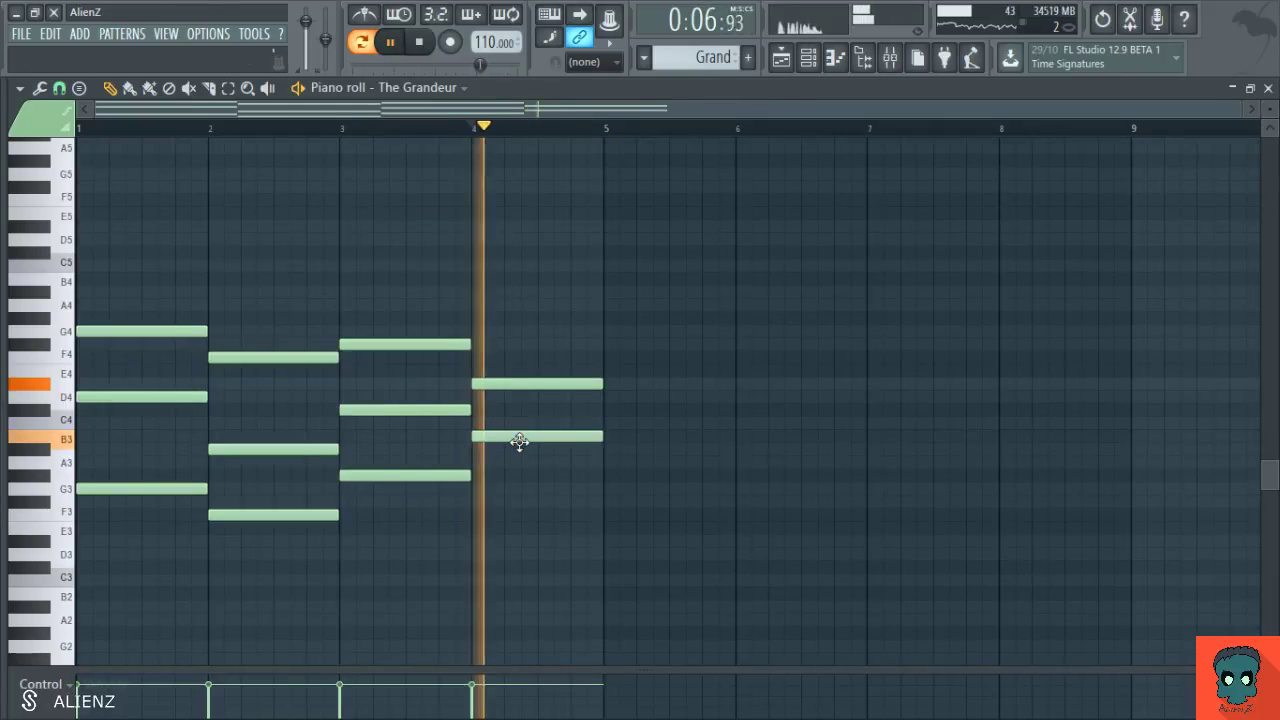
{"action": "left_click", "coordinate": [517, 501]}
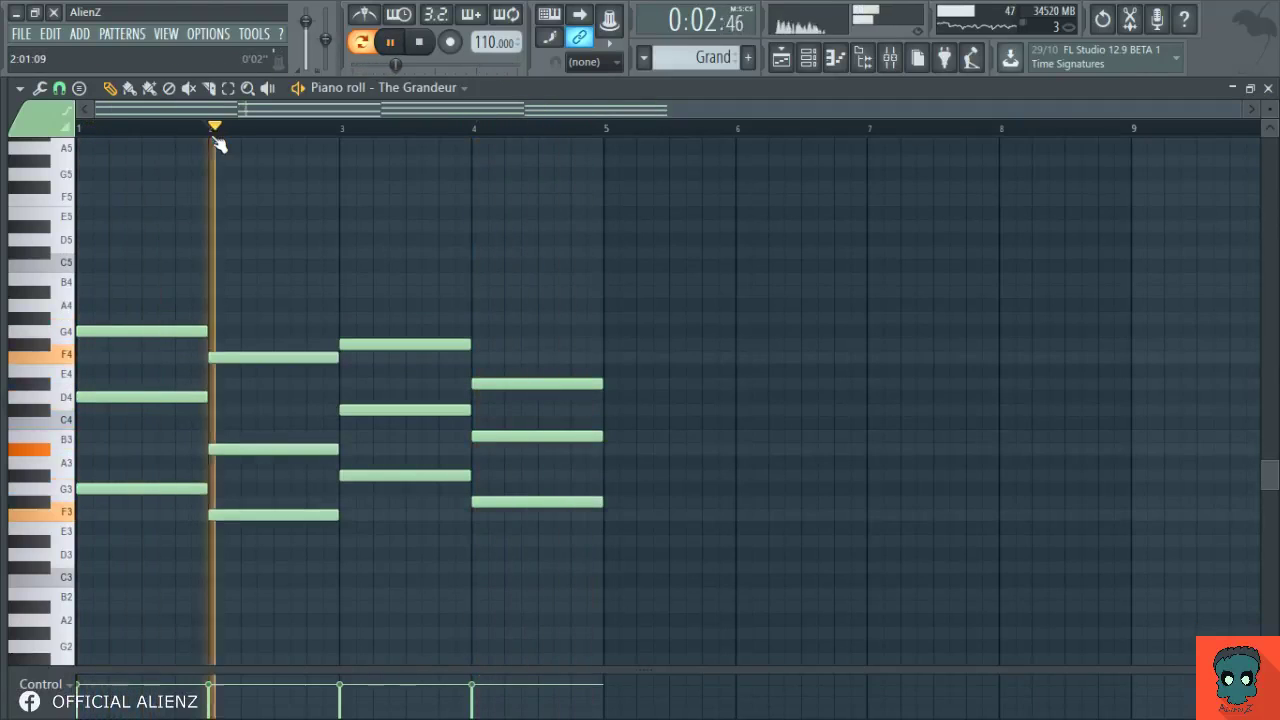
{"action": "left_click", "coordinate": [474, 132]}
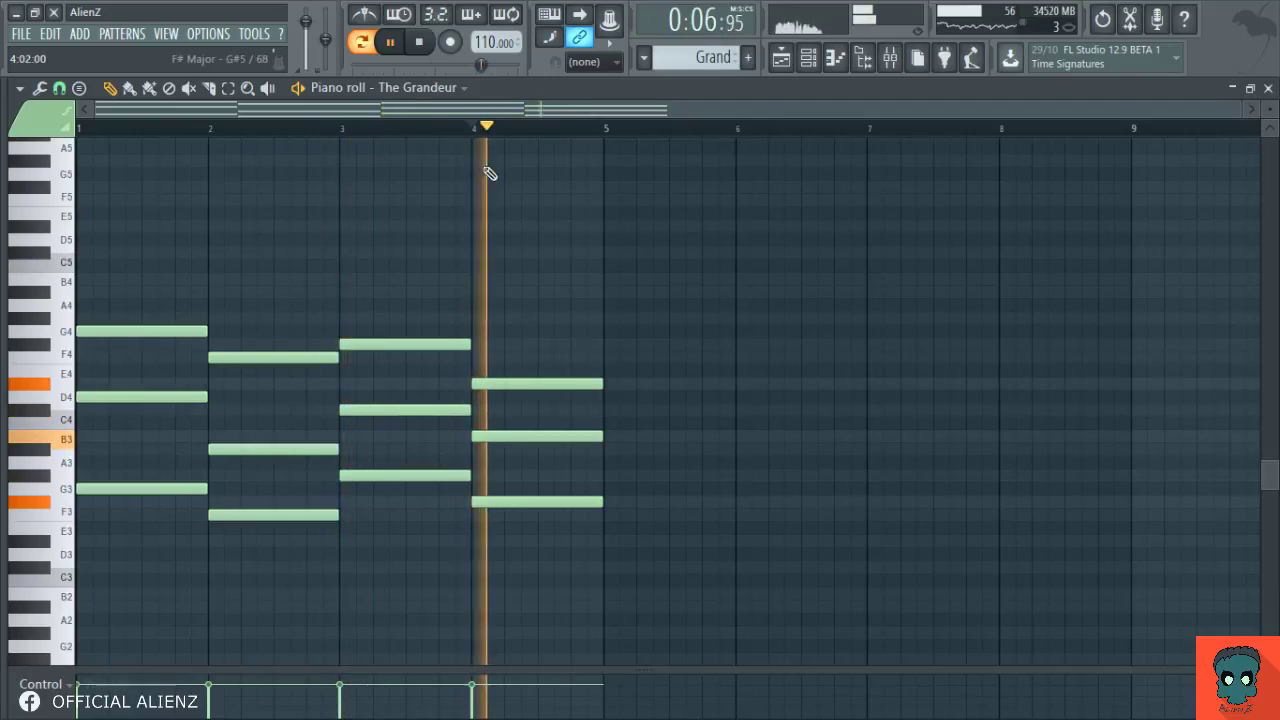
Replace the bar 3 chord with one-bar D#3, A#3 and D#4 notes, checking by playback.
{"action": "key", "text": "space"}
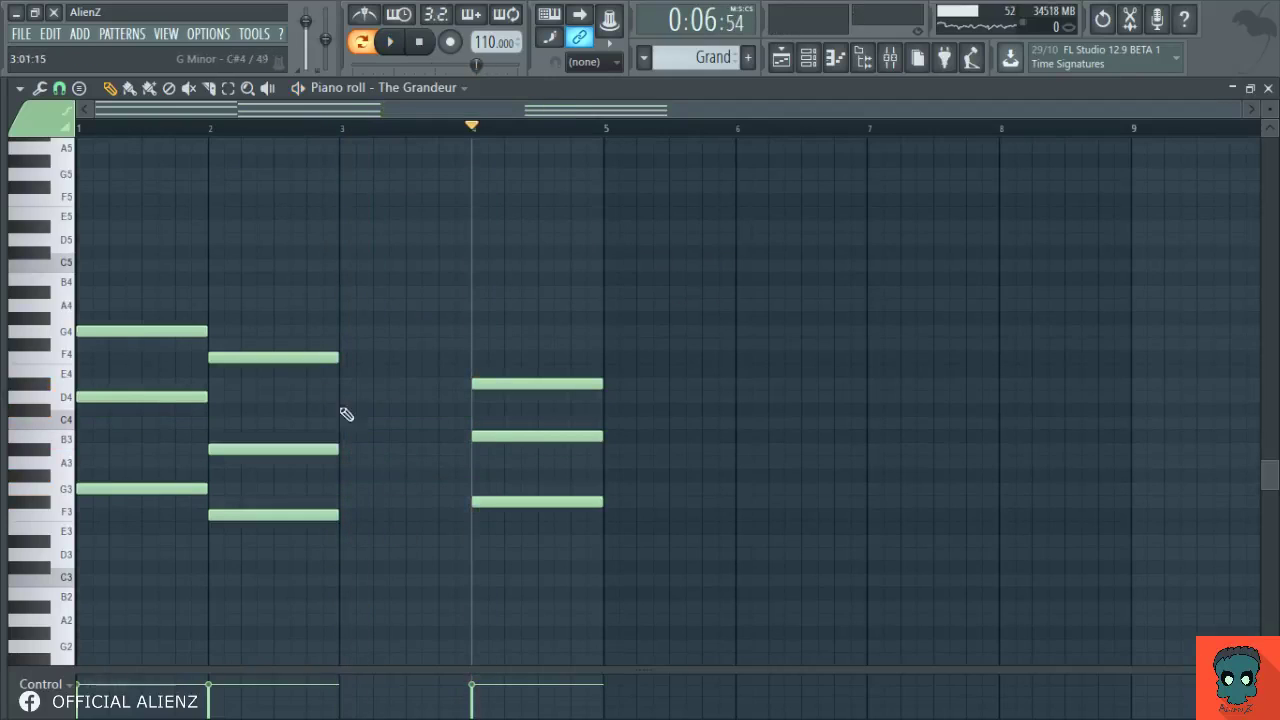
{"action": "key", "text": "space"}
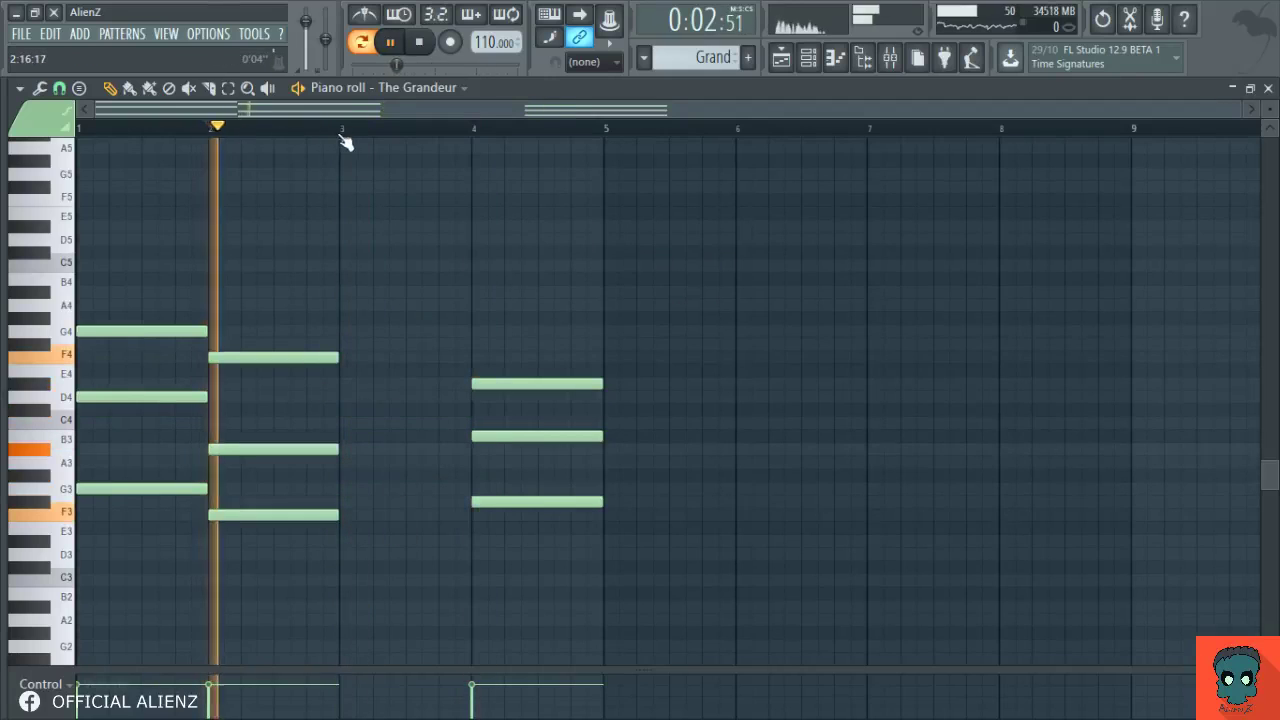
{"action": "left_click", "coordinate": [343, 343]}
{"action": "key", "text": "space"}
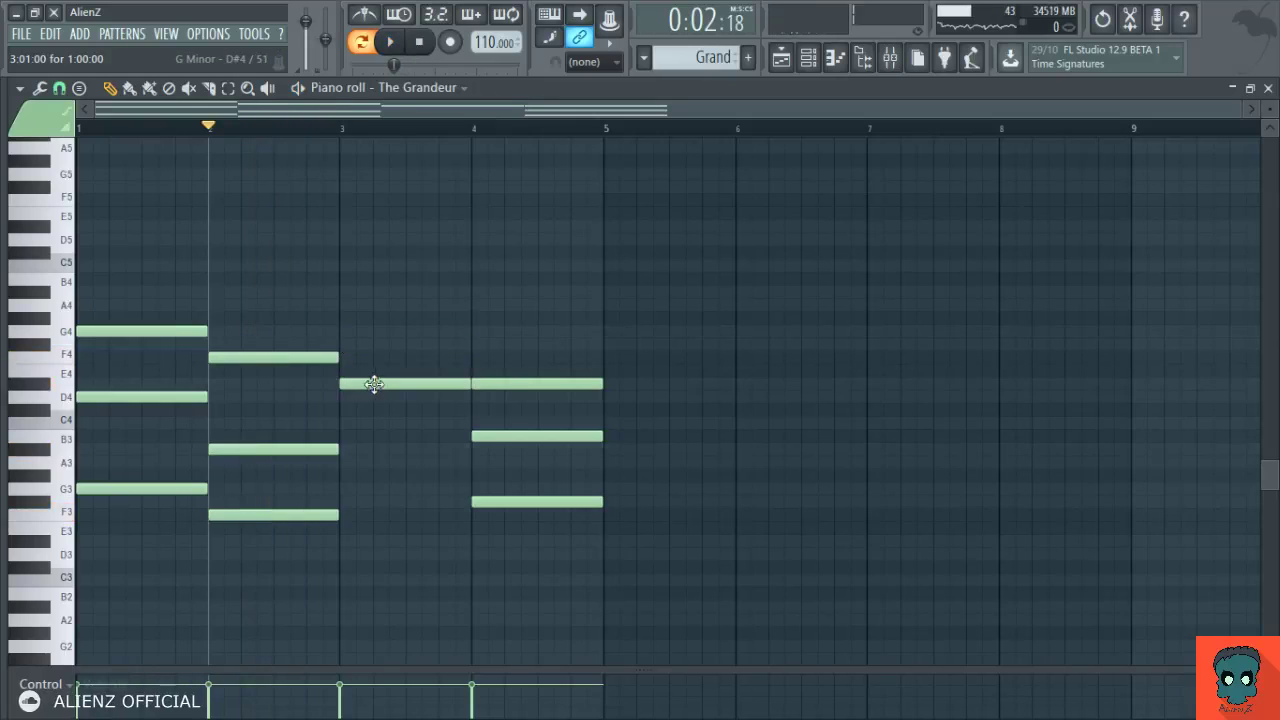
{"action": "left_click", "coordinate": [380, 450]}
{"action": "key", "text": "space"}
{"action": "key", "text": "space"}
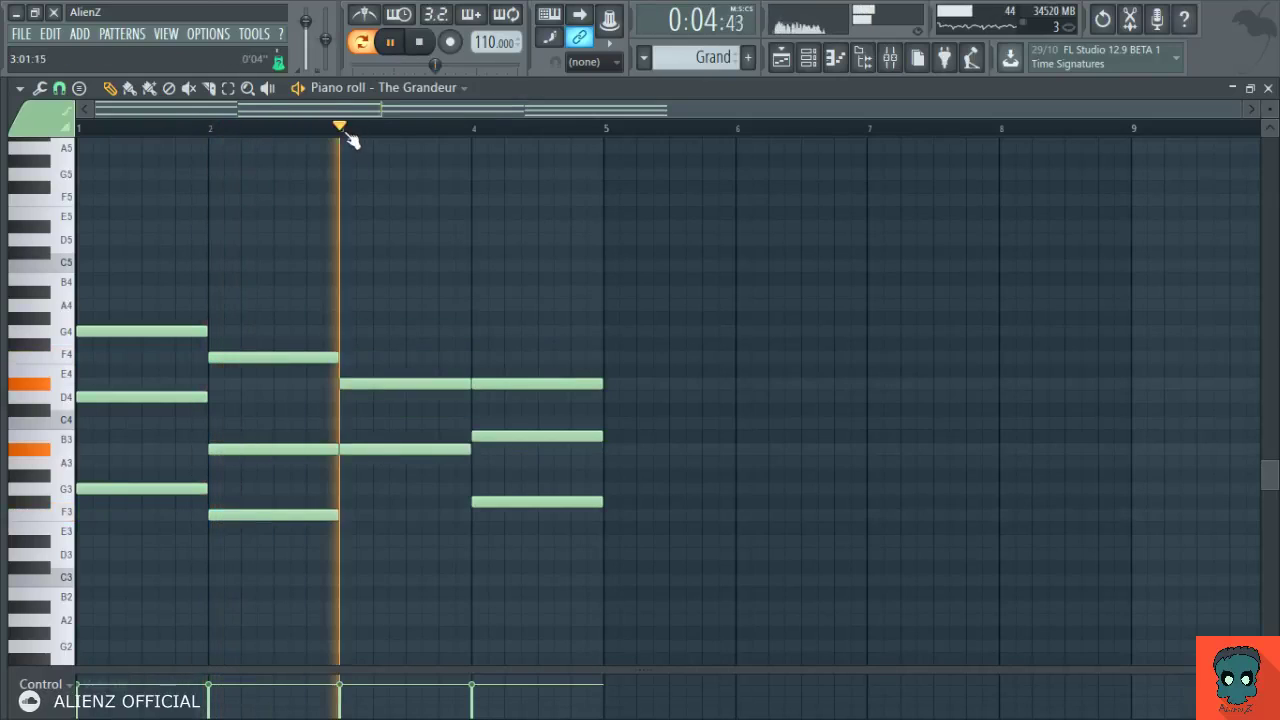
{"action": "mouse_move", "coordinate": [377, 528]}
{"action": "left_mouse_down"}
{"action": "mouse_move", "coordinate": [374, 580]}
{"action": "mouse_move", "coordinate": [373, 533]}
{"action": "left_mouse_up"}
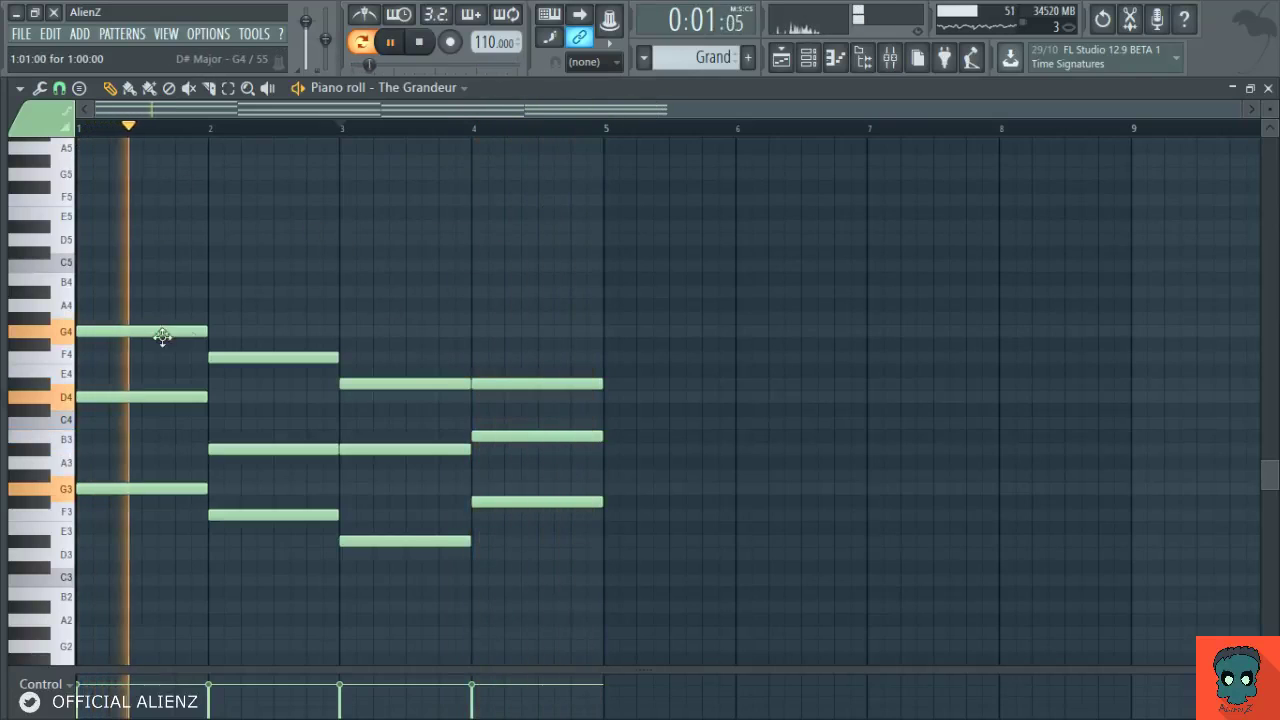
Try F#3, C#4 and F4 as the bar 1 chord, then raise its middle note to D4 during playback.
{"action": "key", "text": "space"}
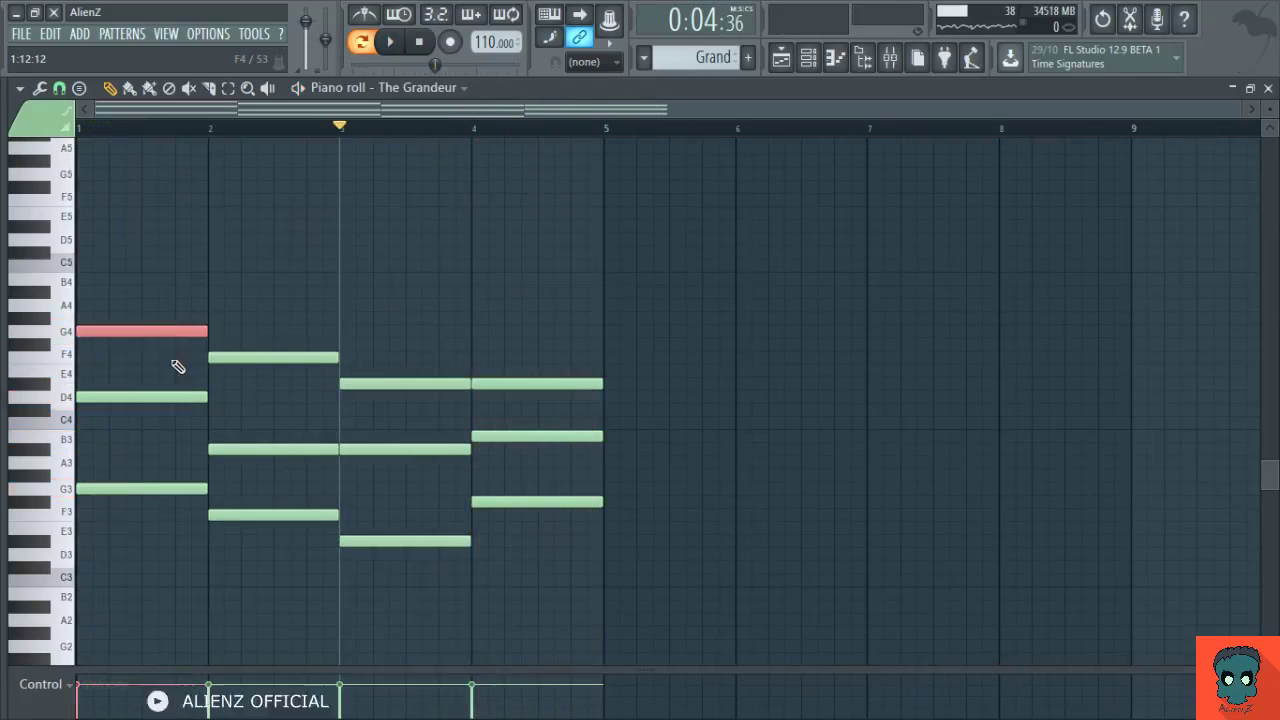
{"action": "key", "text": "ctrl+Down"}
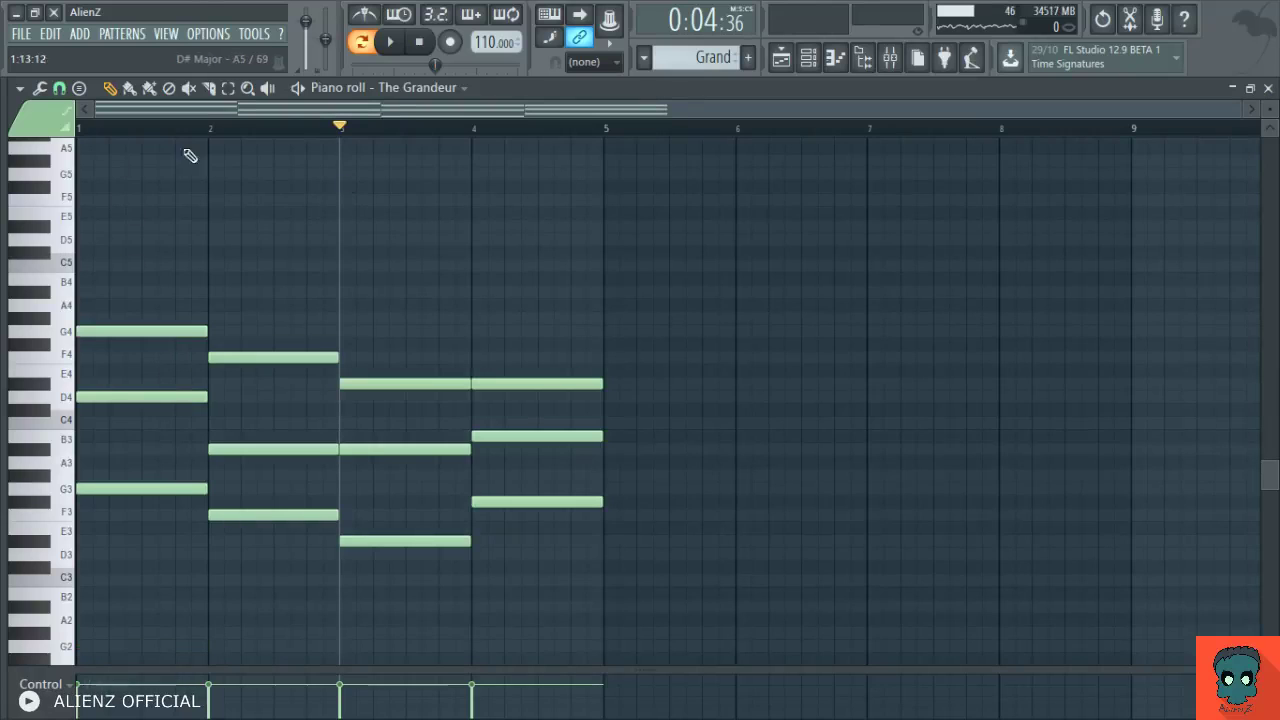
{"action": "key", "text": "space"}
{"action": "left_click", "coordinate": [90, 130]}
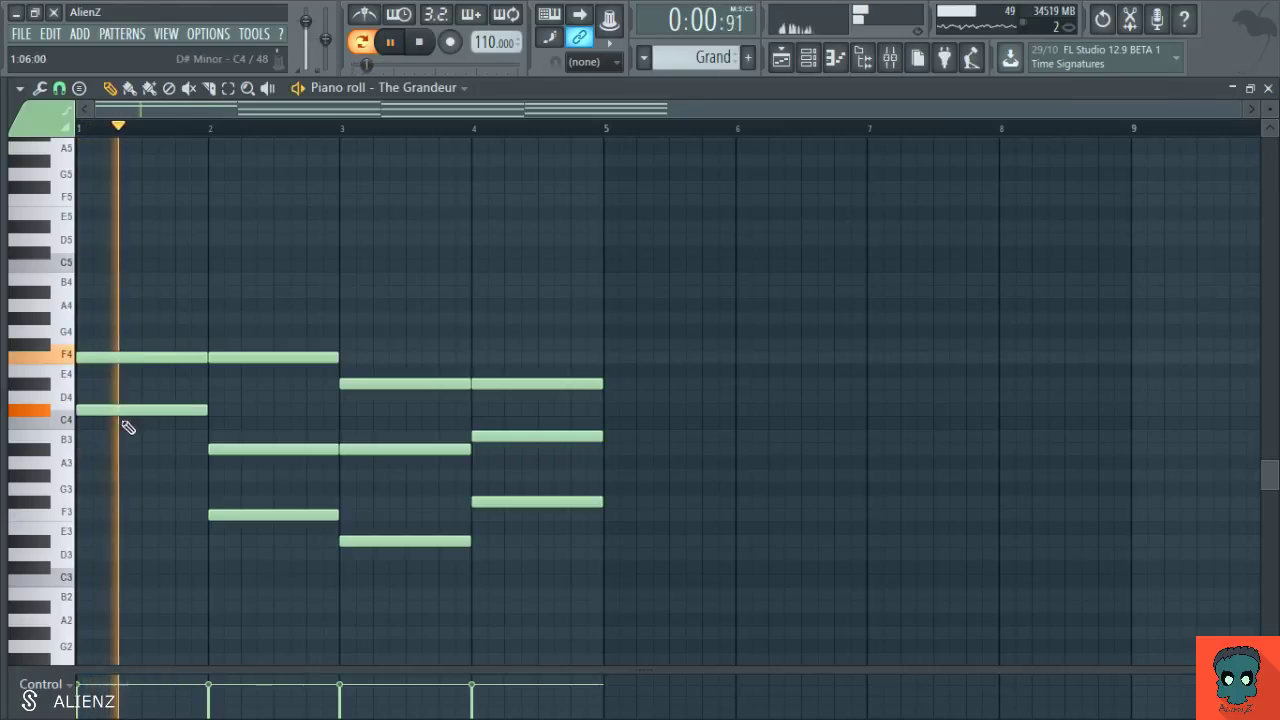
{"action": "left_click_drag", "start_coordinate": [123, 449], "coordinate": [114, 512]}
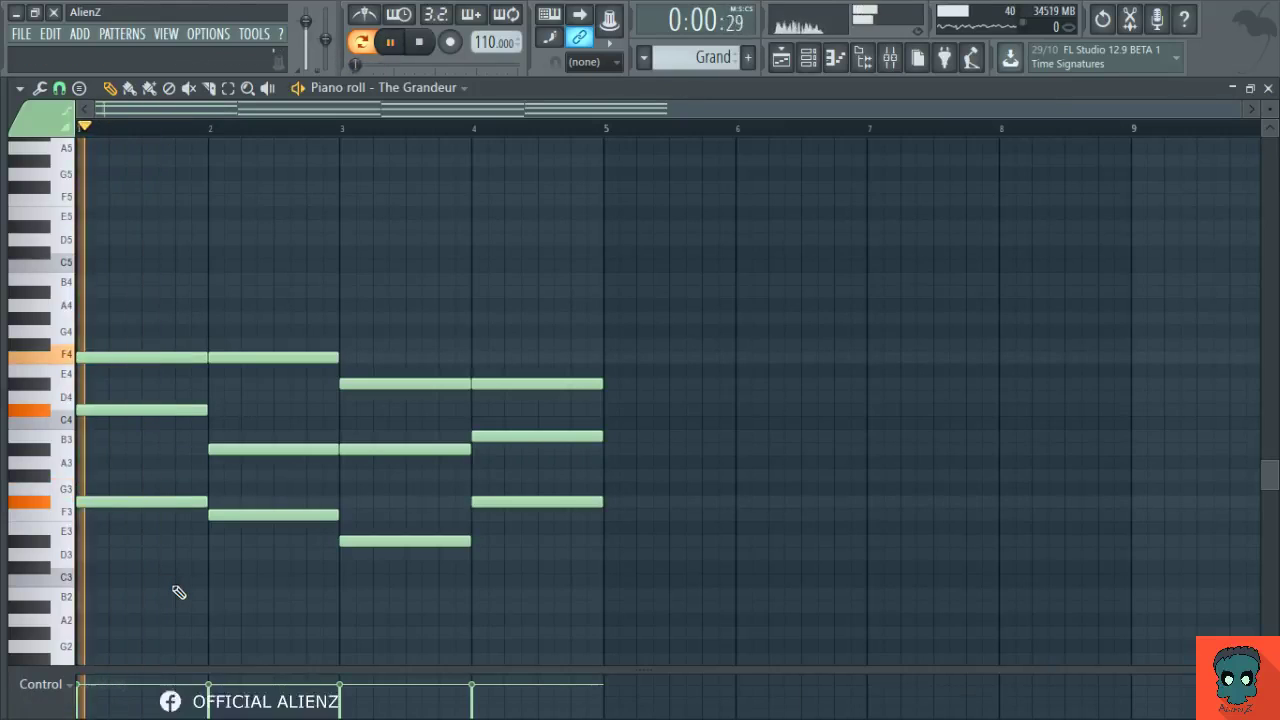
{"action": "mouse_move", "coordinate": [137, 412]}
{"action": "left_mouse_down"}
{"action": "mouse_move", "coordinate": [133, 453]}
{"action": "mouse_move", "coordinate": [130, 409]}
{"action": "left_mouse_up"}
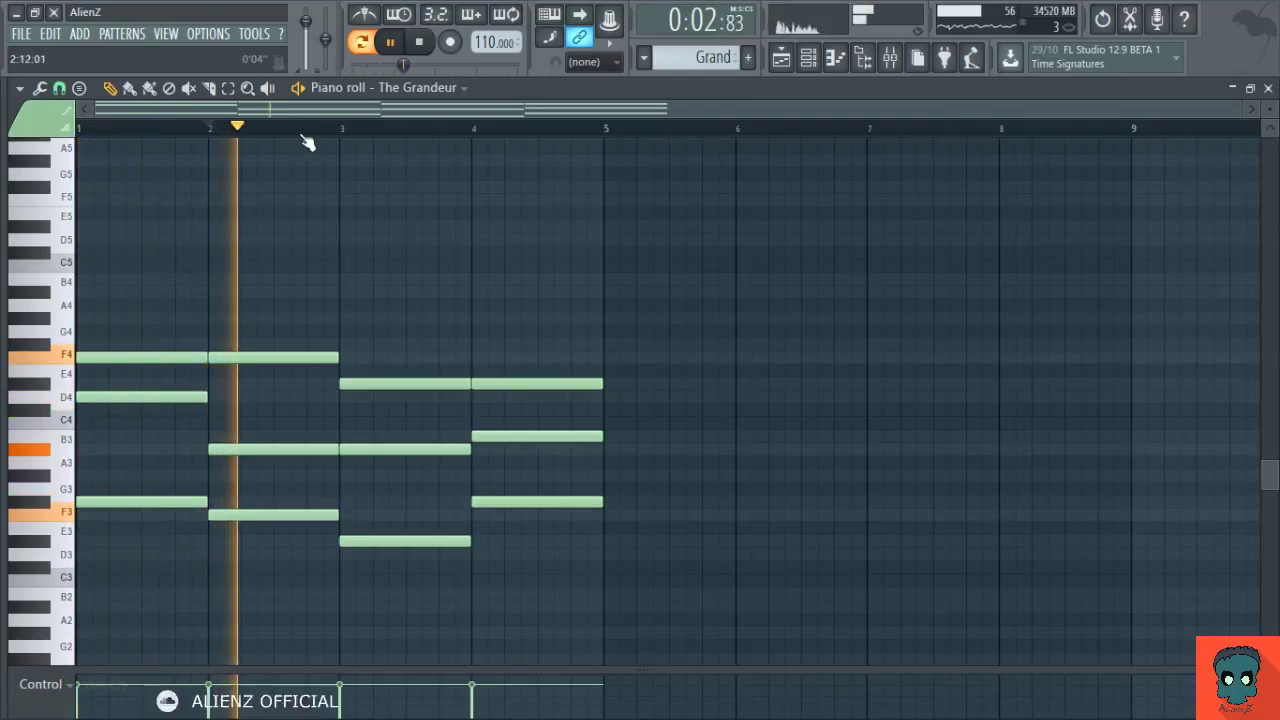
Delete the bar 1 chord and rebuild it from one-bar E3, B3 and G#4 notes.
{"action": "right_click", "coordinate": [165, 357]}
{"action": "right_click", "coordinate": [176, 397]}
{"action": "right_click", "coordinate": [195, 501]}
{"action": "left_click", "coordinate": [97, 343]}
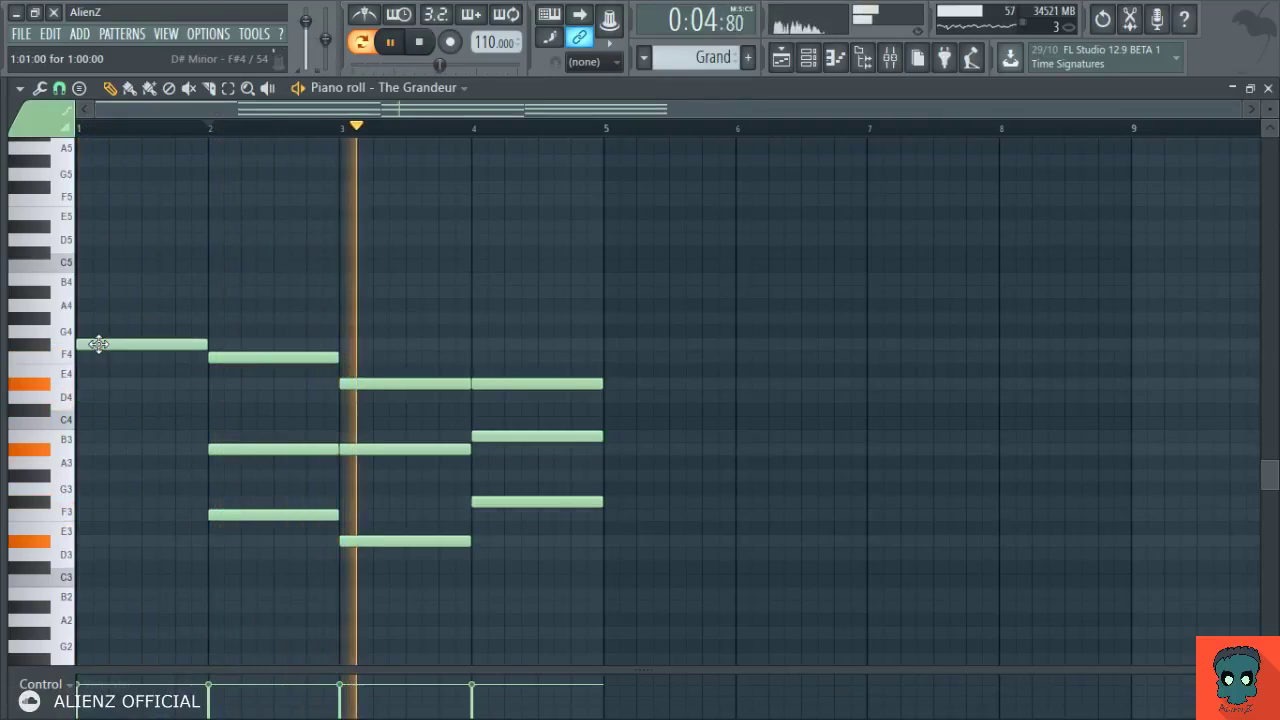
{"action": "key", "text": "space"}
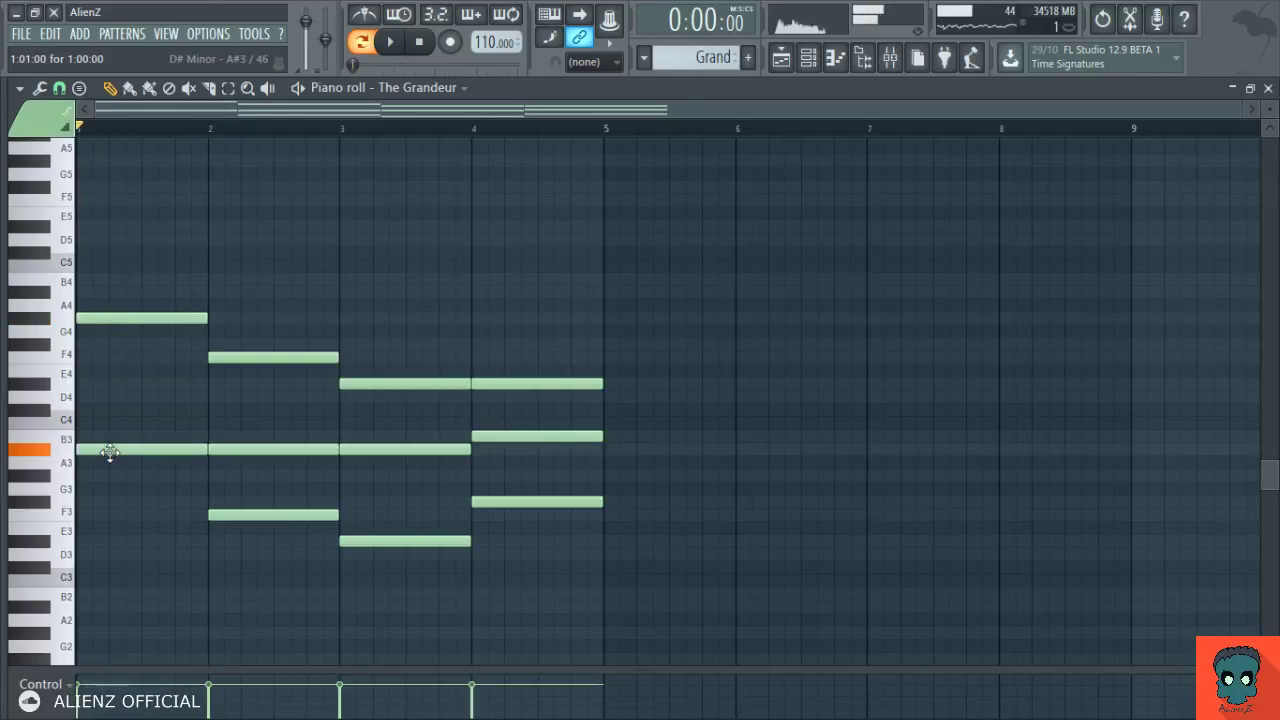
{"action": "left_click_drag", "start_coordinate": [110, 452], "coordinate": [108, 530]}
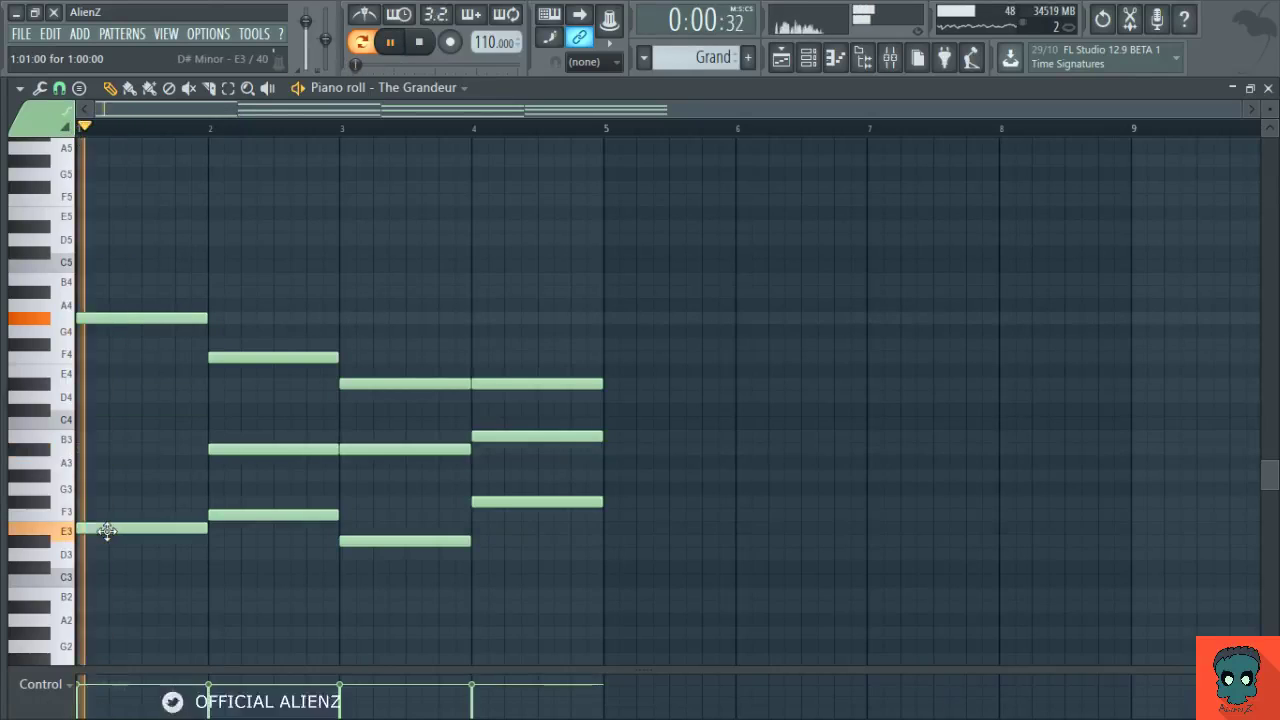
{"action": "left_click", "coordinate": [98, 423]}
{"action": "left_click_drag", "start_coordinate": [96, 418], "coordinate": [89, 445]}
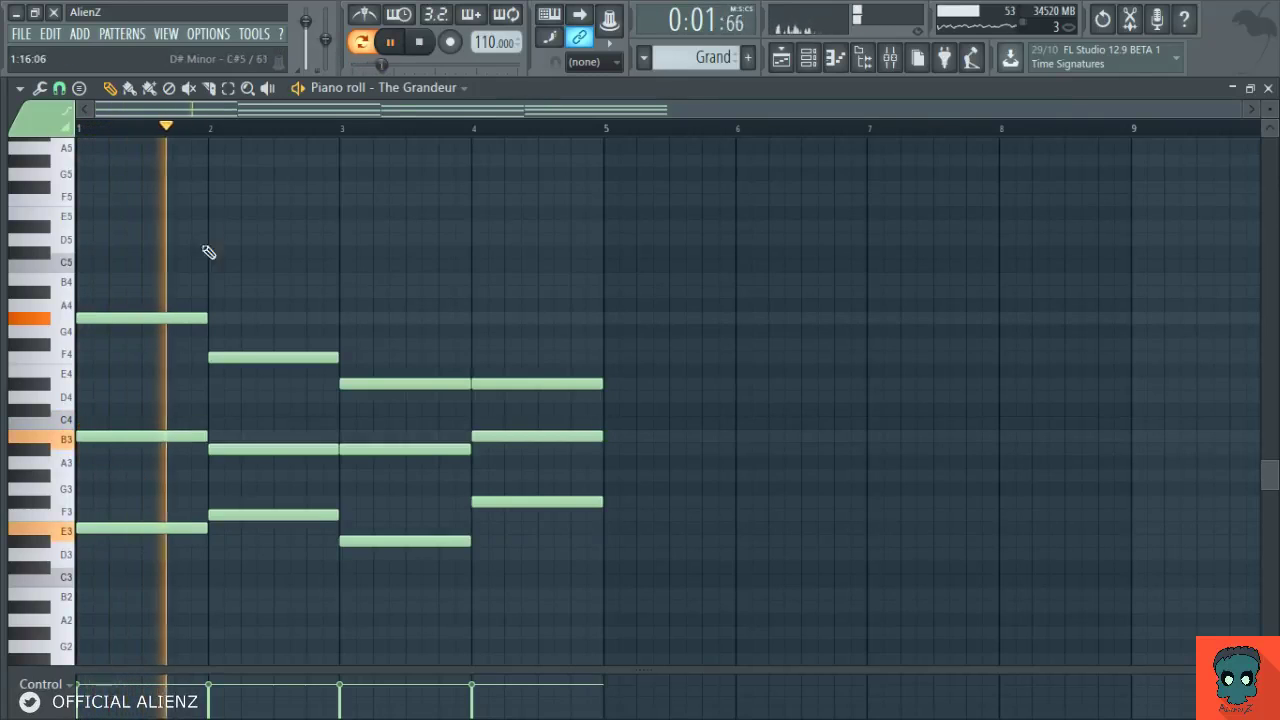
Select the chords in bars 2 to 4 and shift them one bar later, leaving bar 2 empty.
{"action": "scroll", "coordinate": [384, 114], "scroll_direction": "up", "scroll_amount": 5}
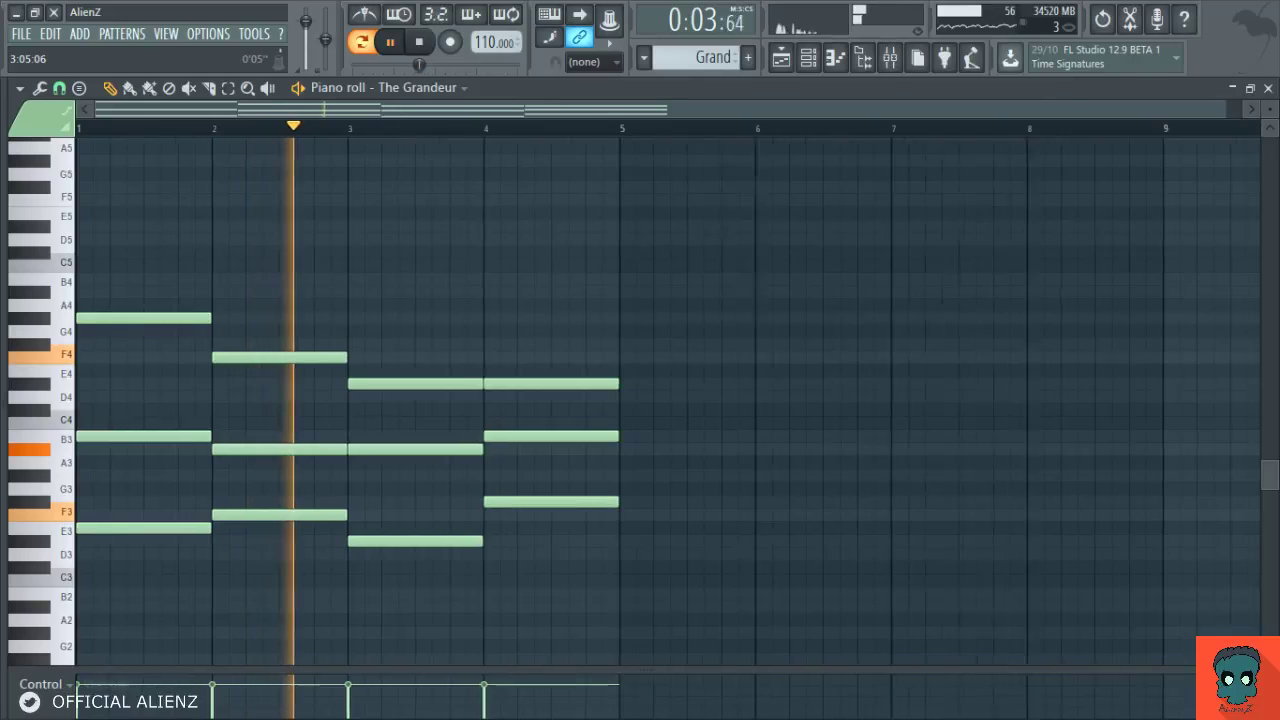
{"action": "left_click_drag", "start_coordinate": [390, 197], "coordinate": [390, 224]}
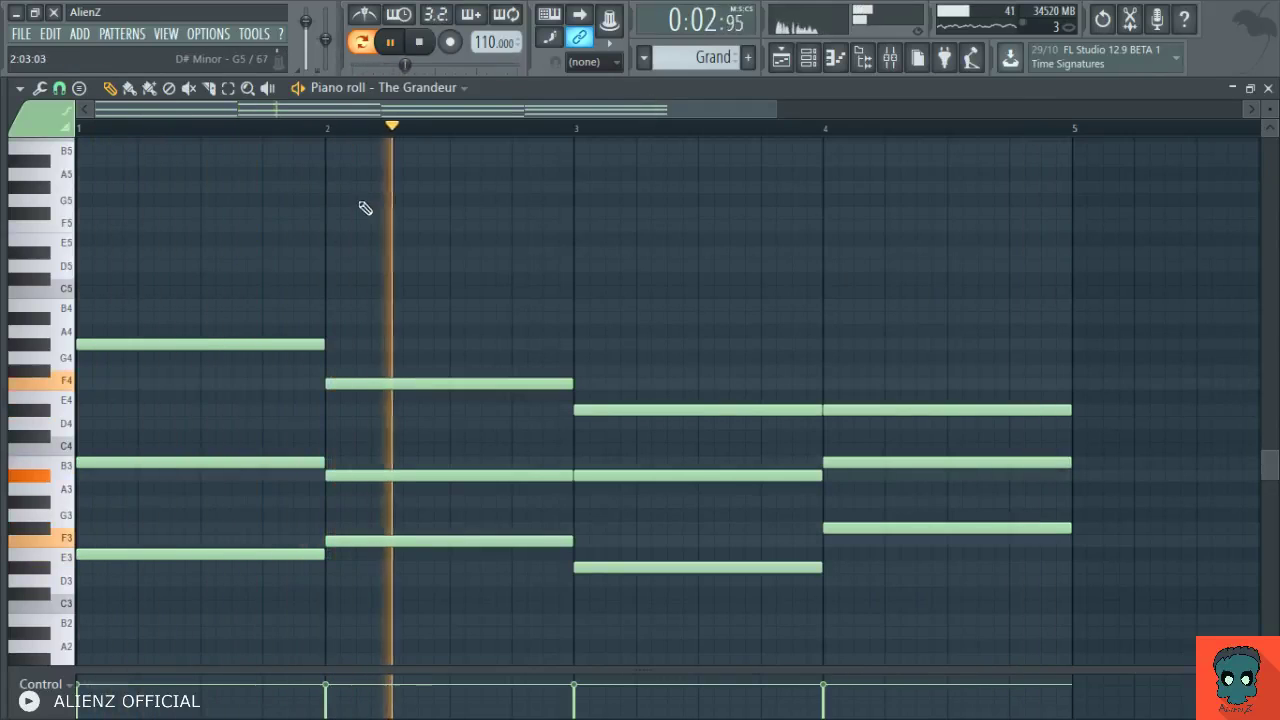
{"action": "scroll", "coordinate": [406, 122], "scroll_direction": "down", "scroll_amount": 3}
{"action": "left_click_drag", "start_coordinate": [700, 285], "coordinate": [256, 600]}
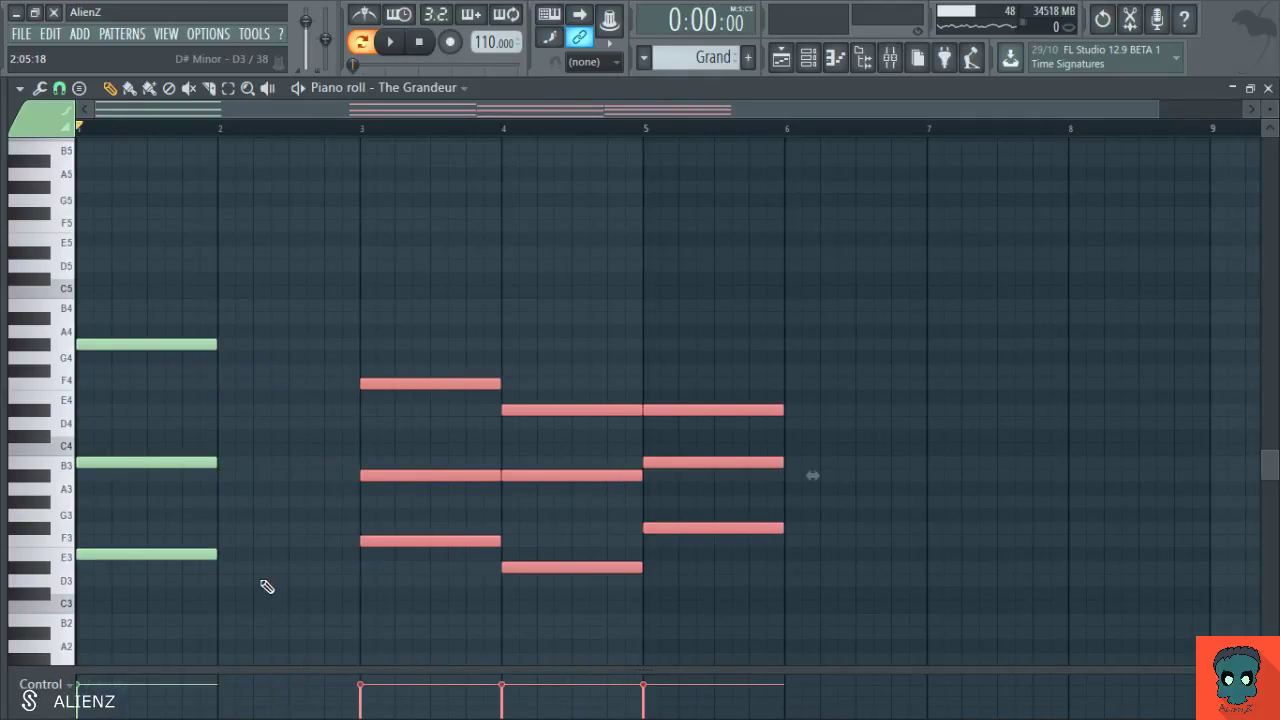
{"action": "left_click", "coordinate": [267, 586], "text": "ctrl"}
{"action": "key", "text": "space"}
Fill the empty bar 2 with one-bar G3, D#4 and G#4 notes, checking by playback.
{"action": "left_click_drag", "start_coordinate": [157, 344], "coordinate": [292, 347]}
{"action": "key", "text": "space"}
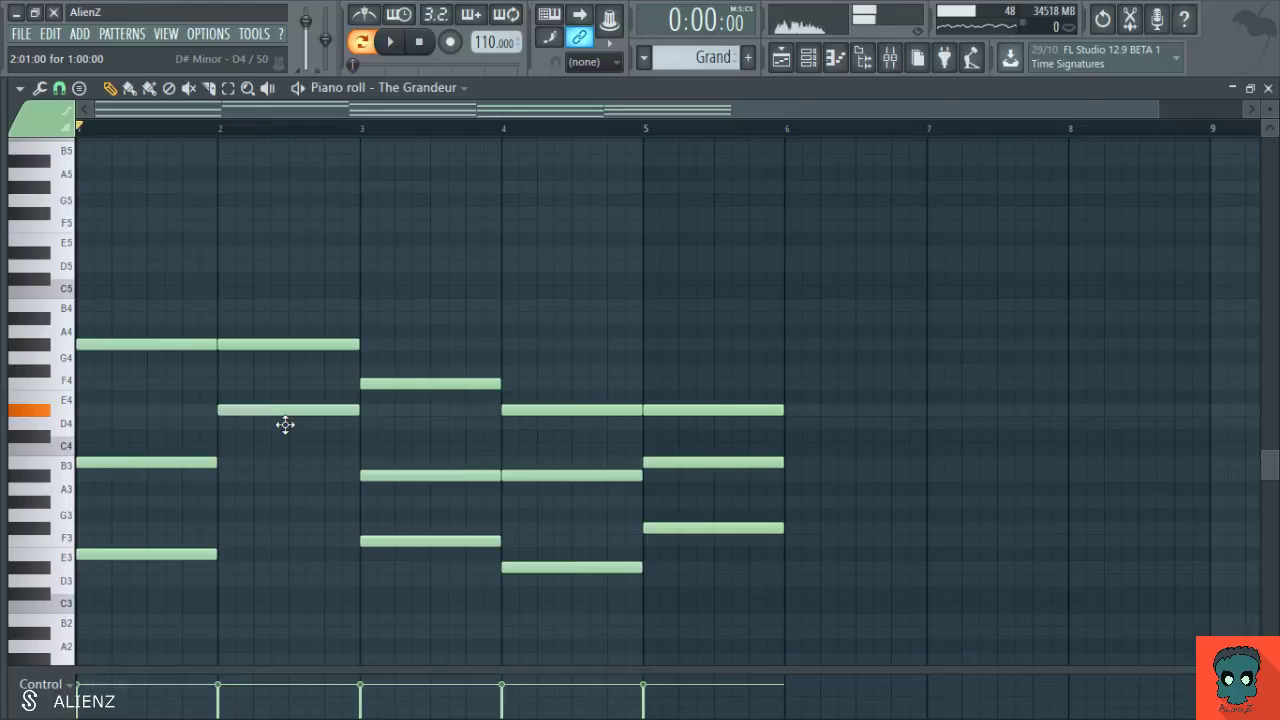
{"action": "key", "text": "space"}
{"action": "left_click", "coordinate": [219, 131]}
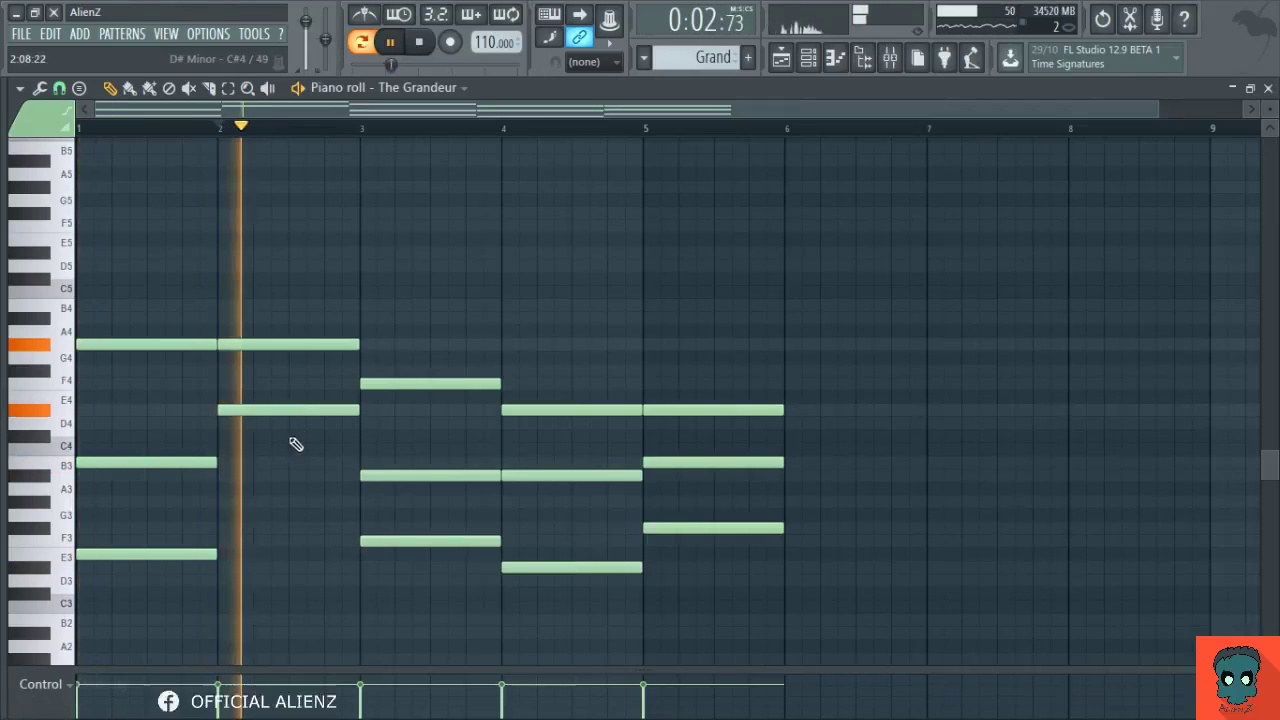
{"action": "key", "text": "space"}
{"action": "left_click_drag", "start_coordinate": [294, 408], "coordinate": [297, 514]}
{"action": "key", "text": "space"}
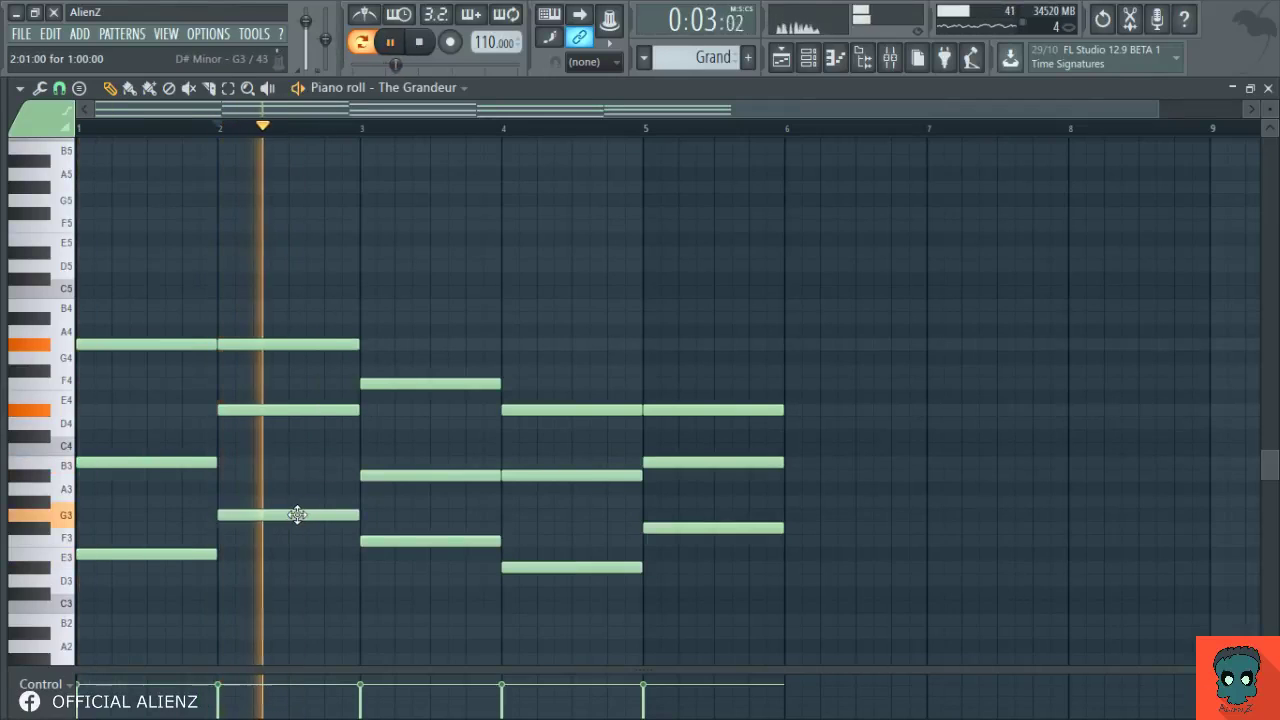
Try C#4 and D4 as the middle note of the bar 2 chord, checking each by playback.
{"action": "left_click_drag", "start_coordinate": [297, 405], "coordinate": [294, 437]}
{"action": "key", "text": "space"}
{"action": "key", "text": "space"}
{"action": "key", "text": "space"}
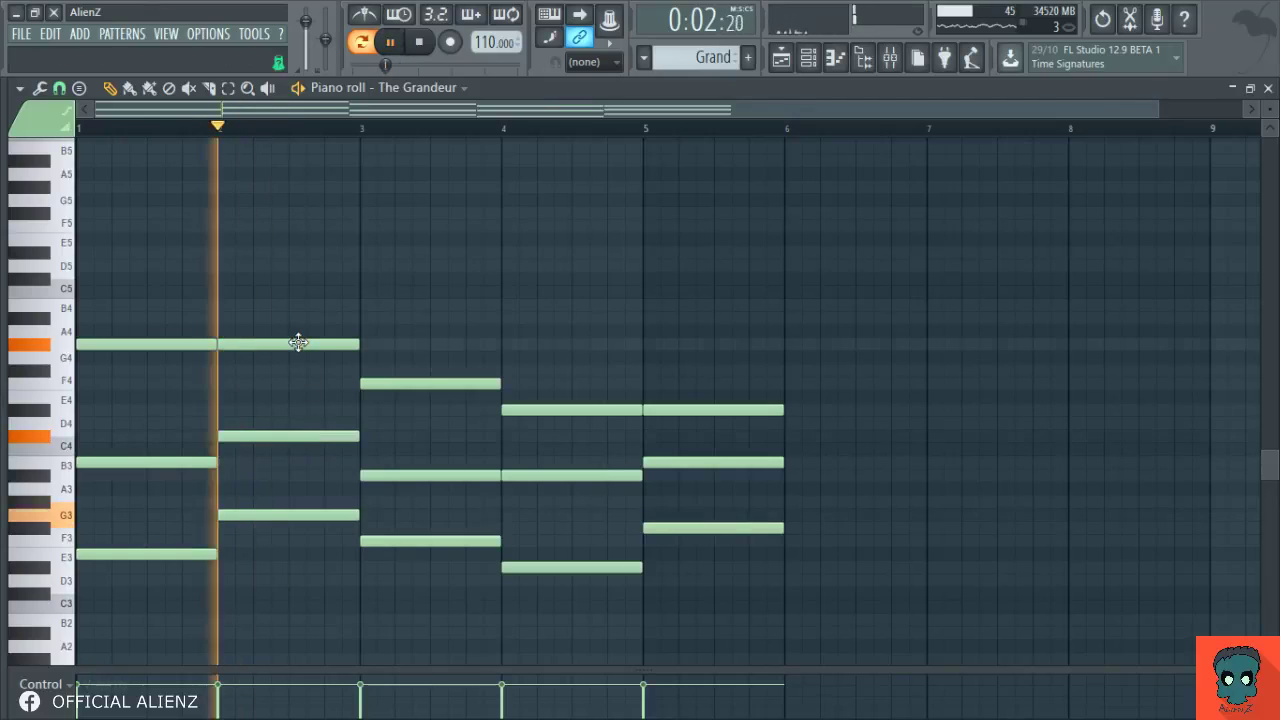
{"action": "left_click_drag", "start_coordinate": [280, 437], "coordinate": [279, 421]}
{"action": "key", "text": "space"}
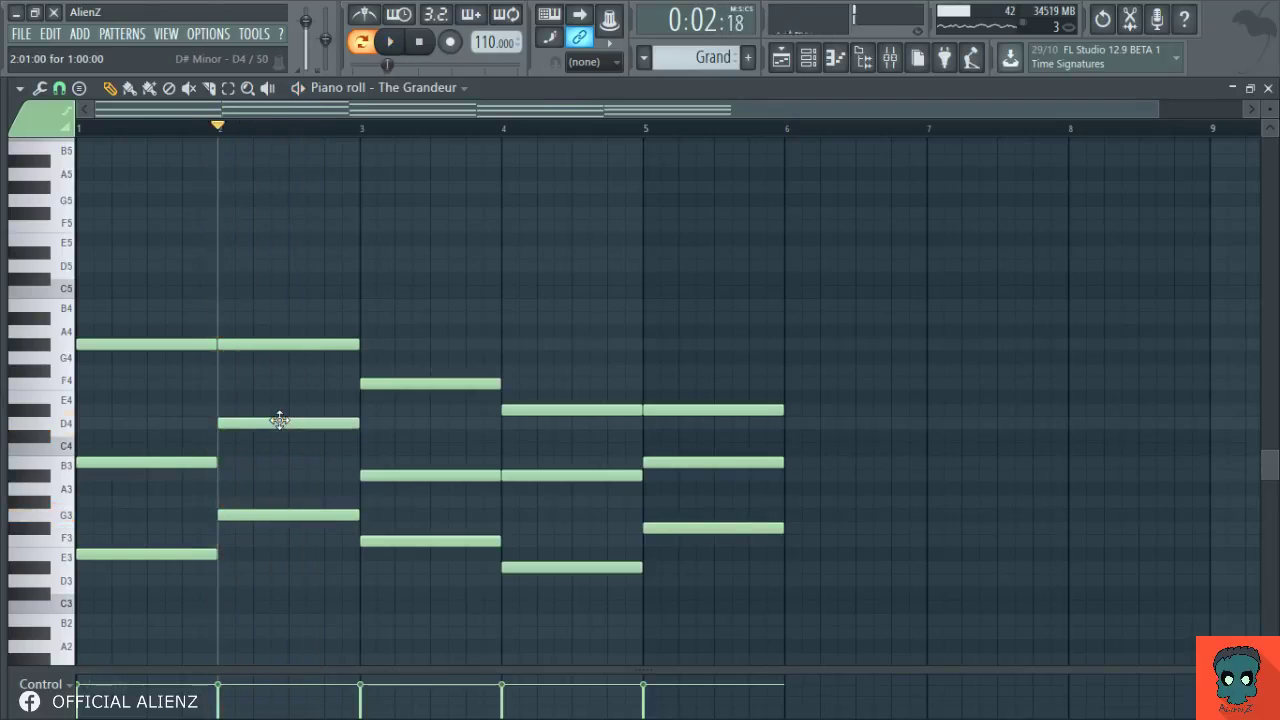
{"action": "key", "text": "space"}
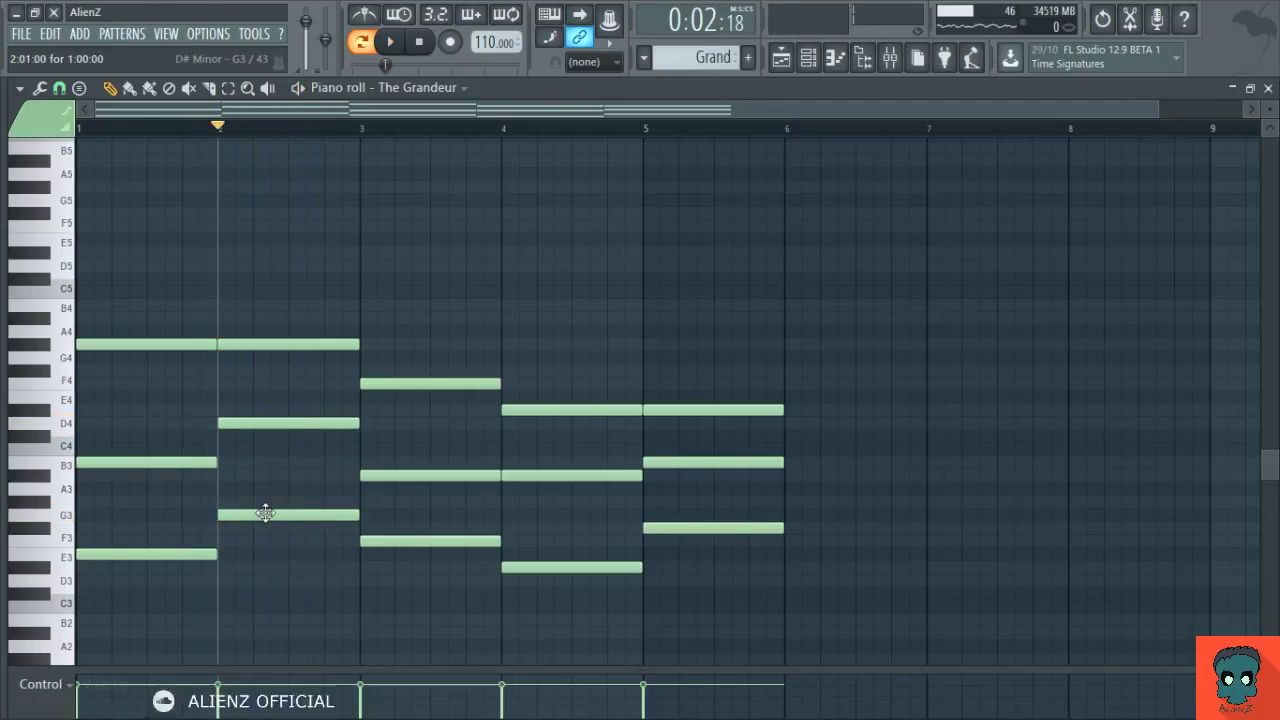
Lower the bar 2 chord's bottom note to E3 and its top note to F4, checking by playback.
{"action": "left_click_drag", "start_coordinate": [266, 514], "coordinate": [258, 562]}
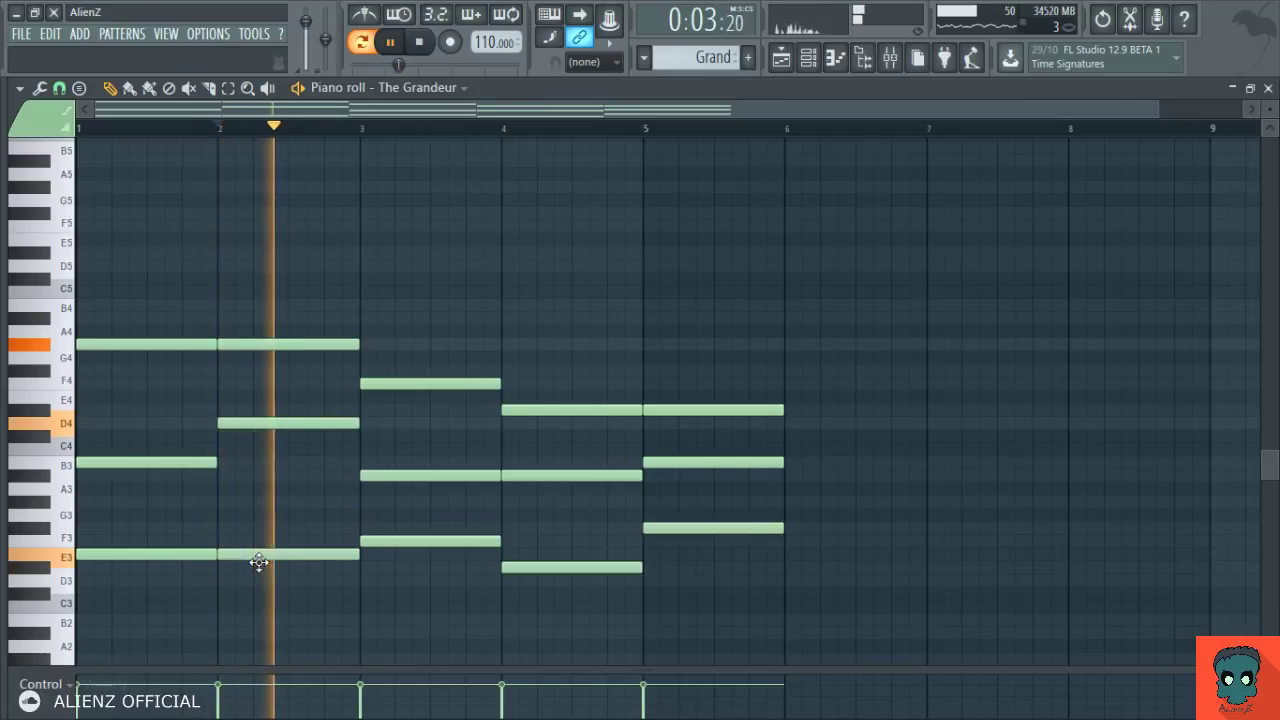
{"action": "left_click", "coordinate": [84, 131]}
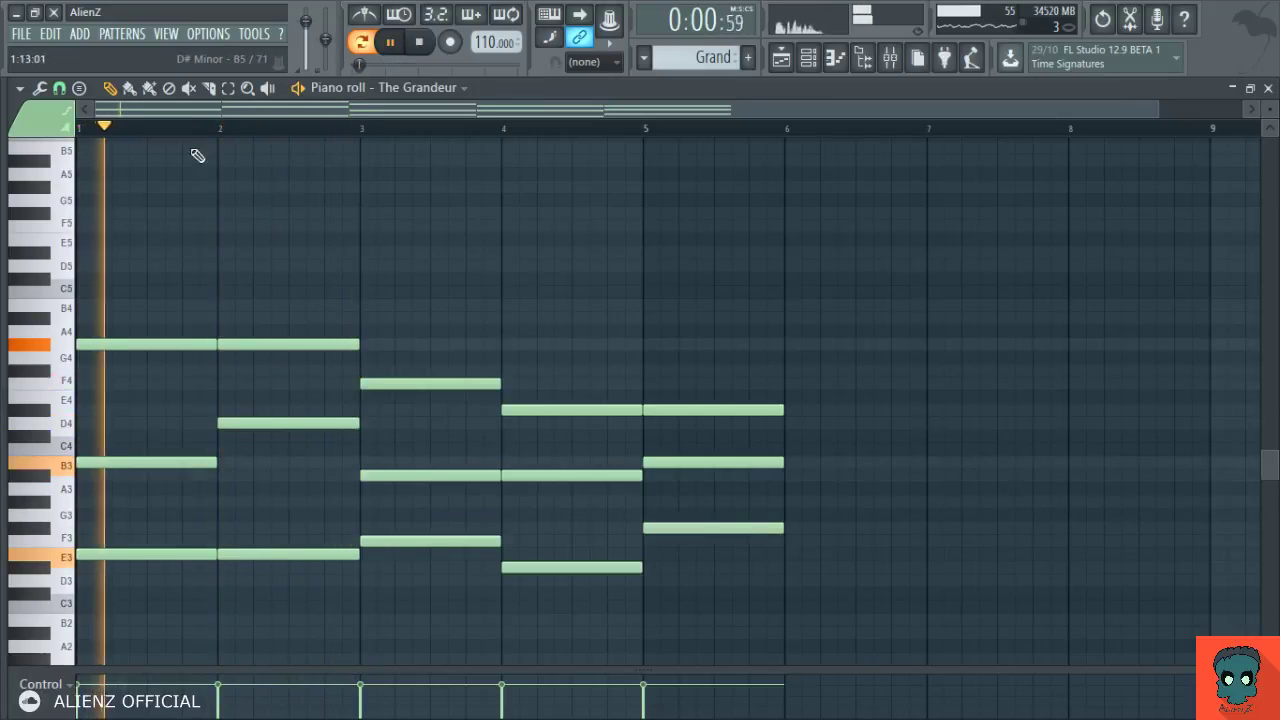
{"action": "left_click", "coordinate": [222, 131]}
{"action": "key", "text": "space"}
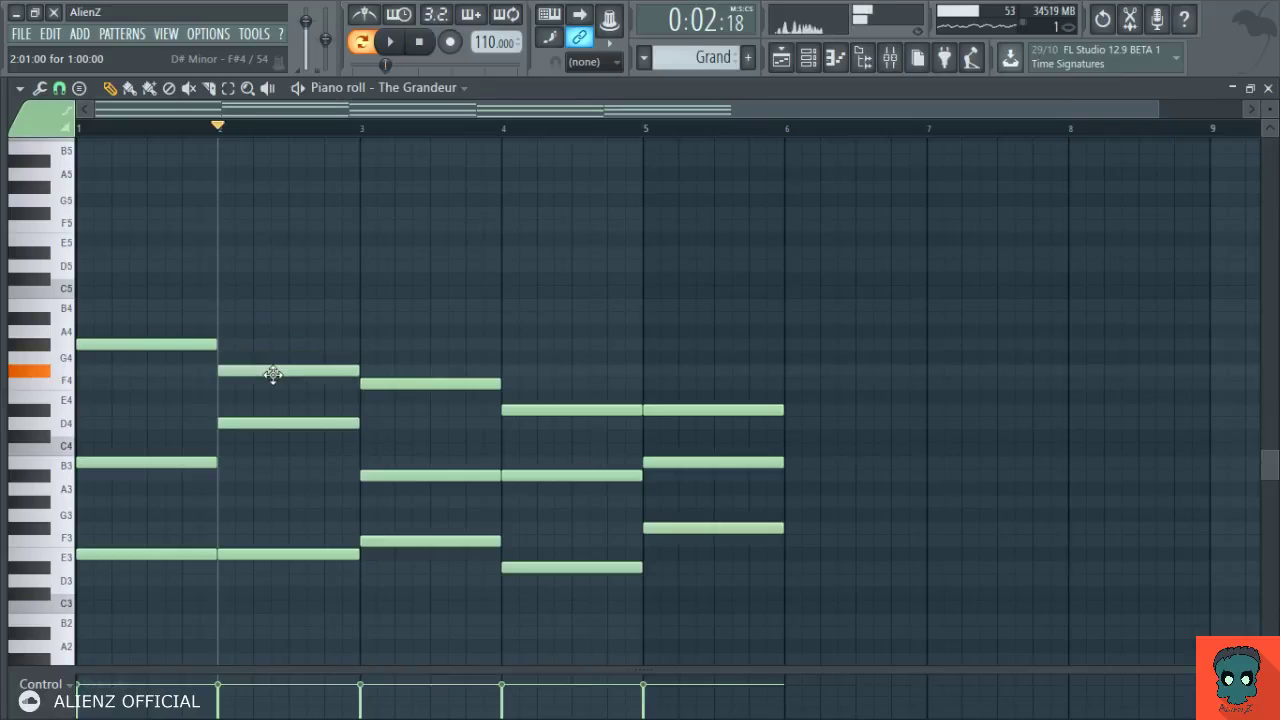
{"action": "key", "text": "space"}
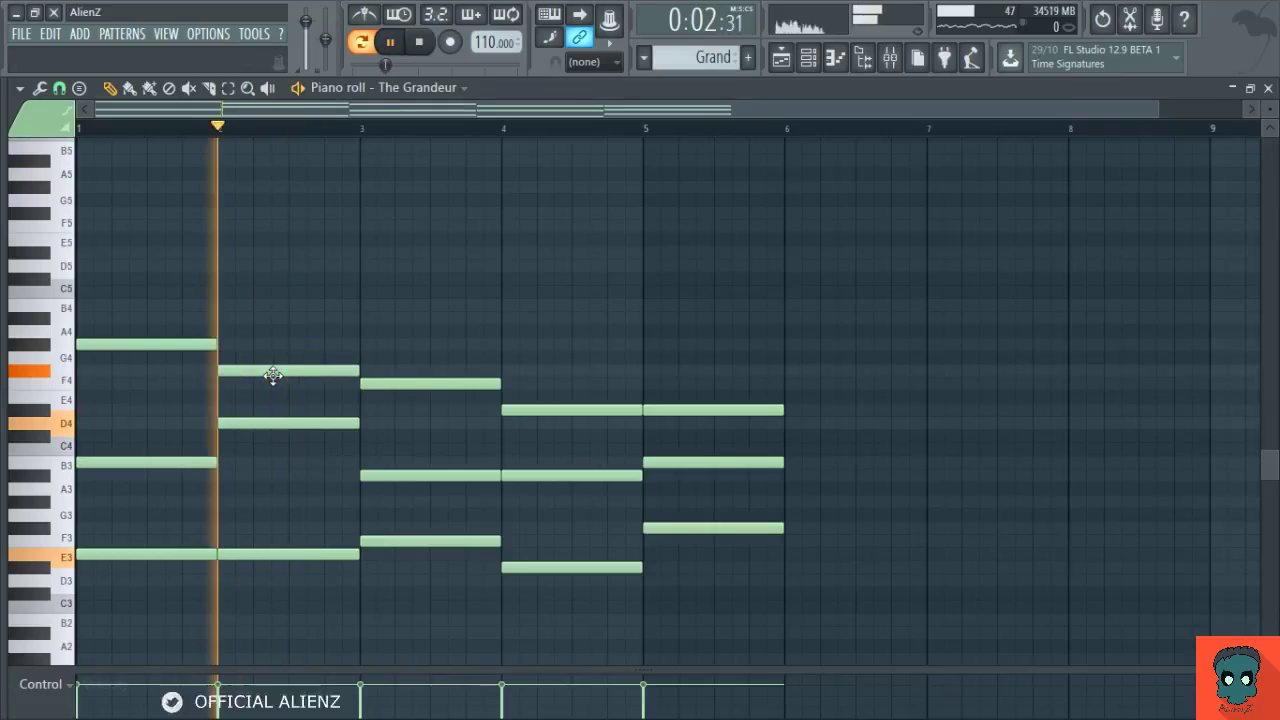
{"action": "left_click_drag", "start_coordinate": [285, 373], "coordinate": [285, 386]}
{"action": "key", "text": "space"}
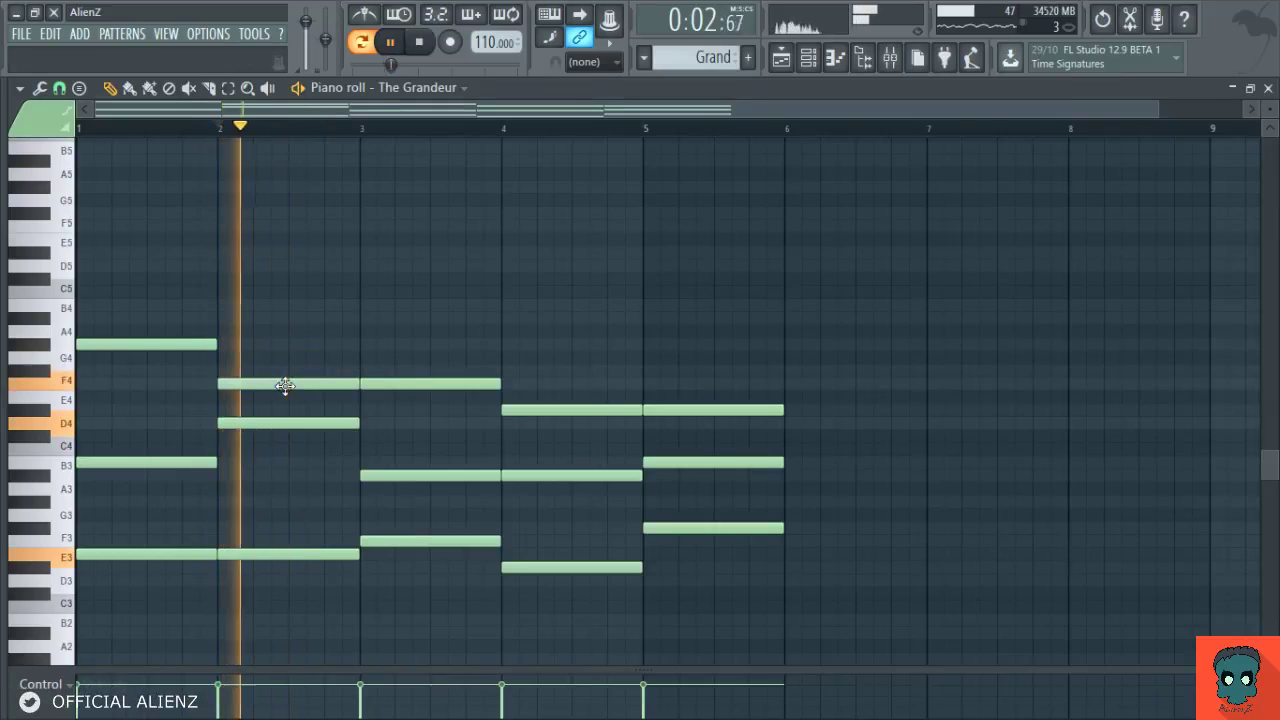
Replace the bar 2 chord's D4 with A#3, lower its top note to D#4 and play from bar 1.
{"action": "left_click", "coordinate": [280, 478]}
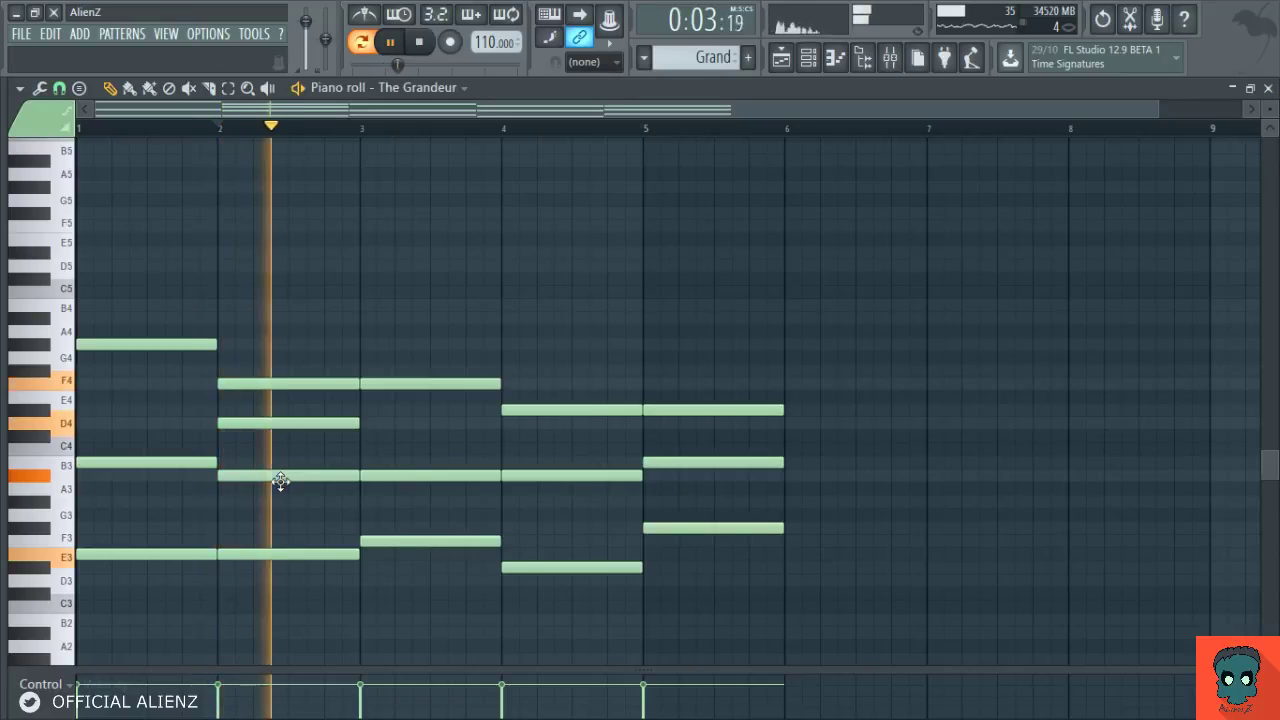
{"action": "right_click", "coordinate": [299, 424]}
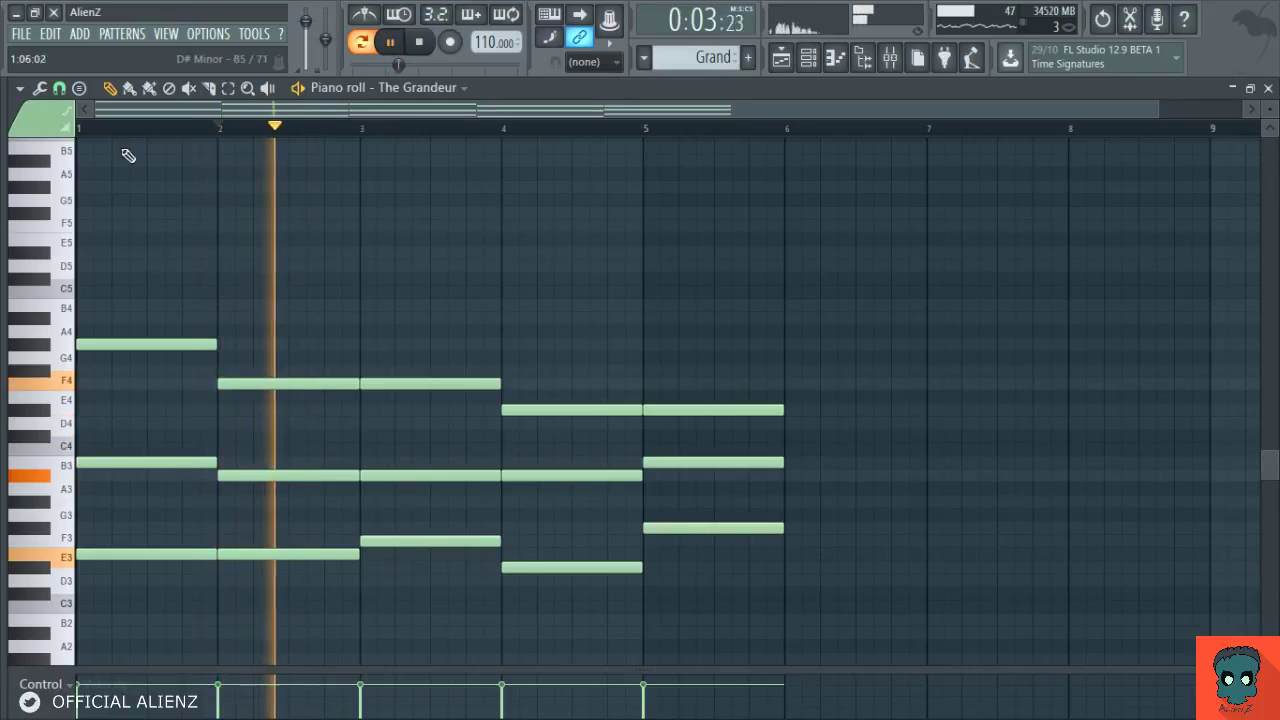
{"action": "left_click", "coordinate": [93, 130]}
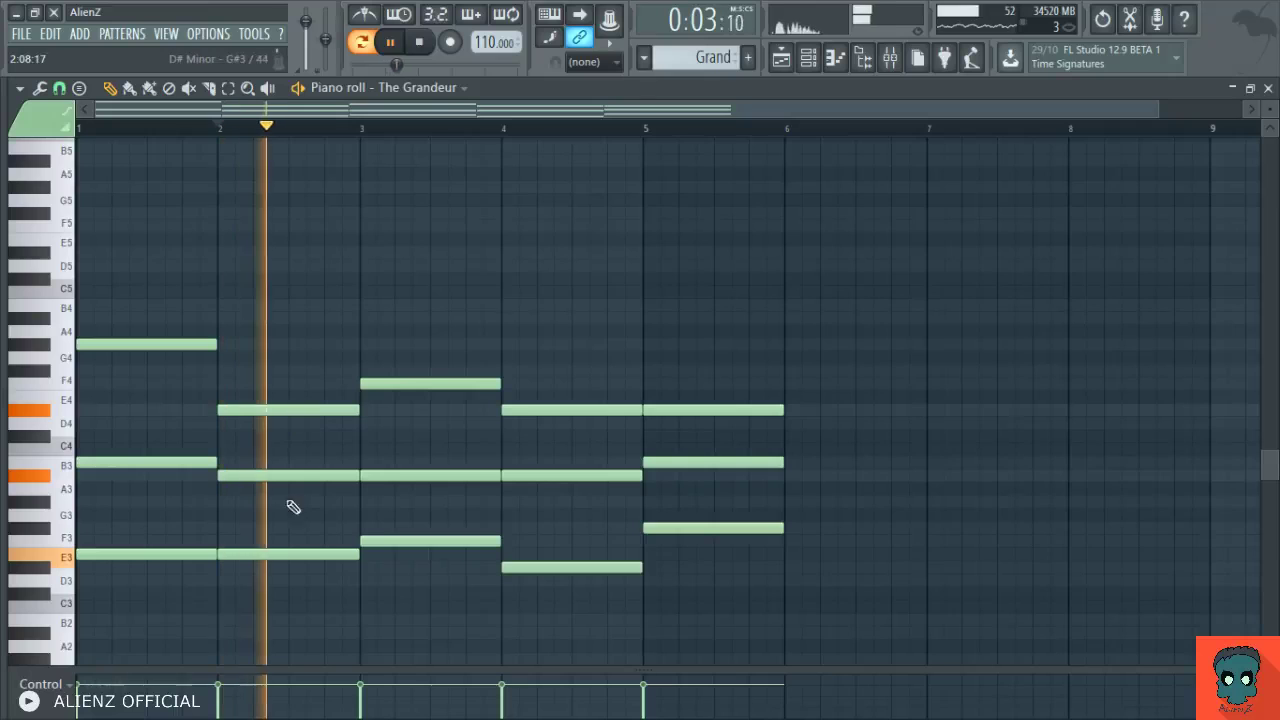
Try C#3, E3, F4 and A#4 with G3 and D#4 in the bar 2 chord, checking each by playback.
{"action": "left_click", "coordinate": [284, 595]}
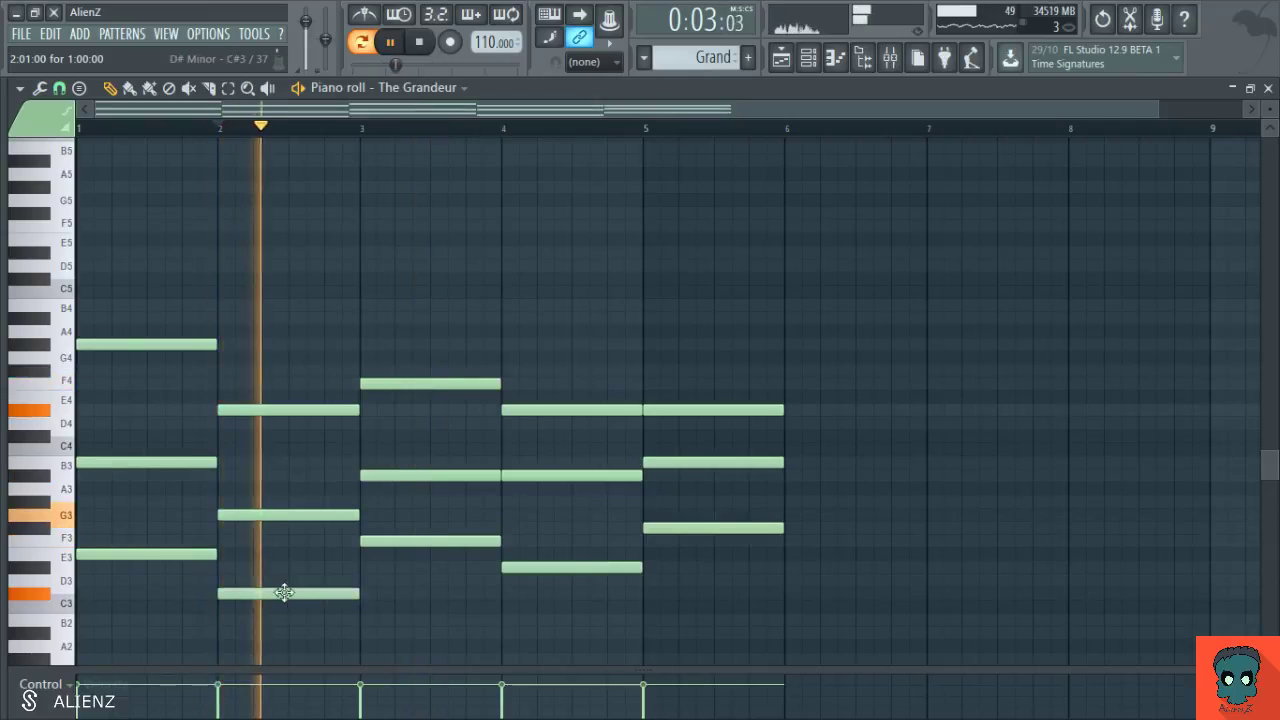
{"action": "left_click_drag", "start_coordinate": [284, 593], "coordinate": [288, 571]}
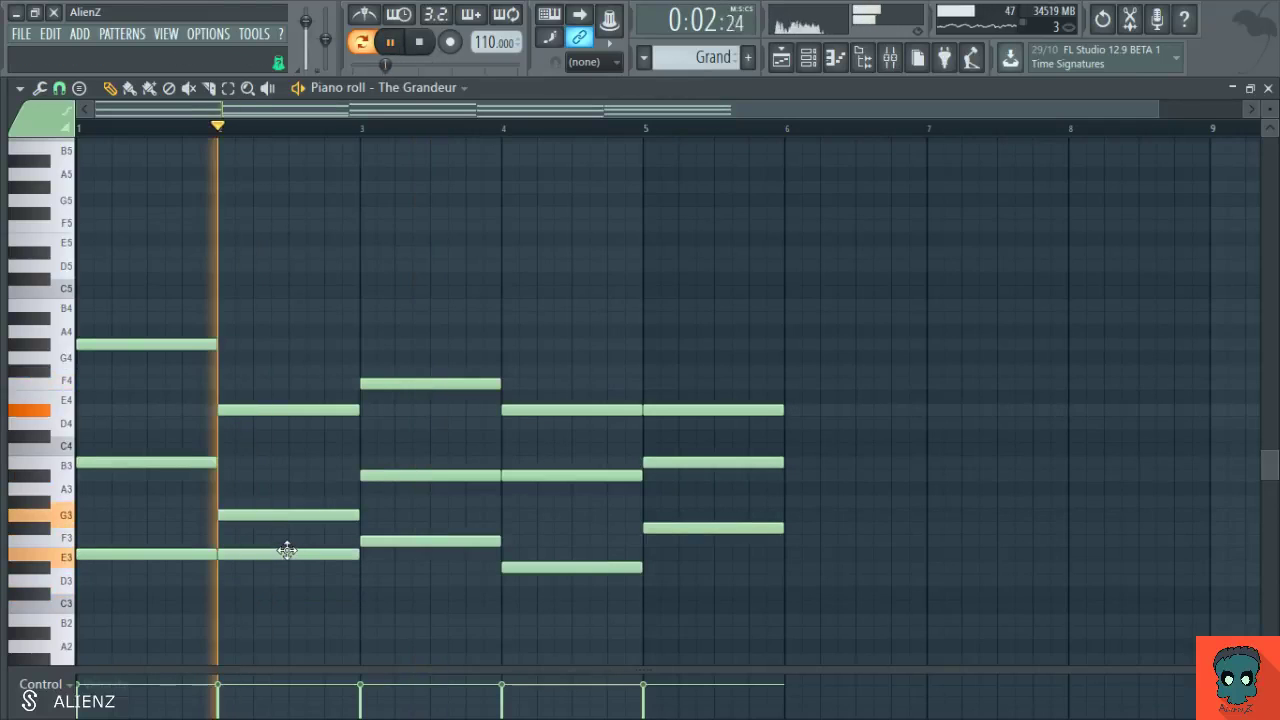
{"action": "left_click_drag", "start_coordinate": [287, 566], "coordinate": [290, 583]}
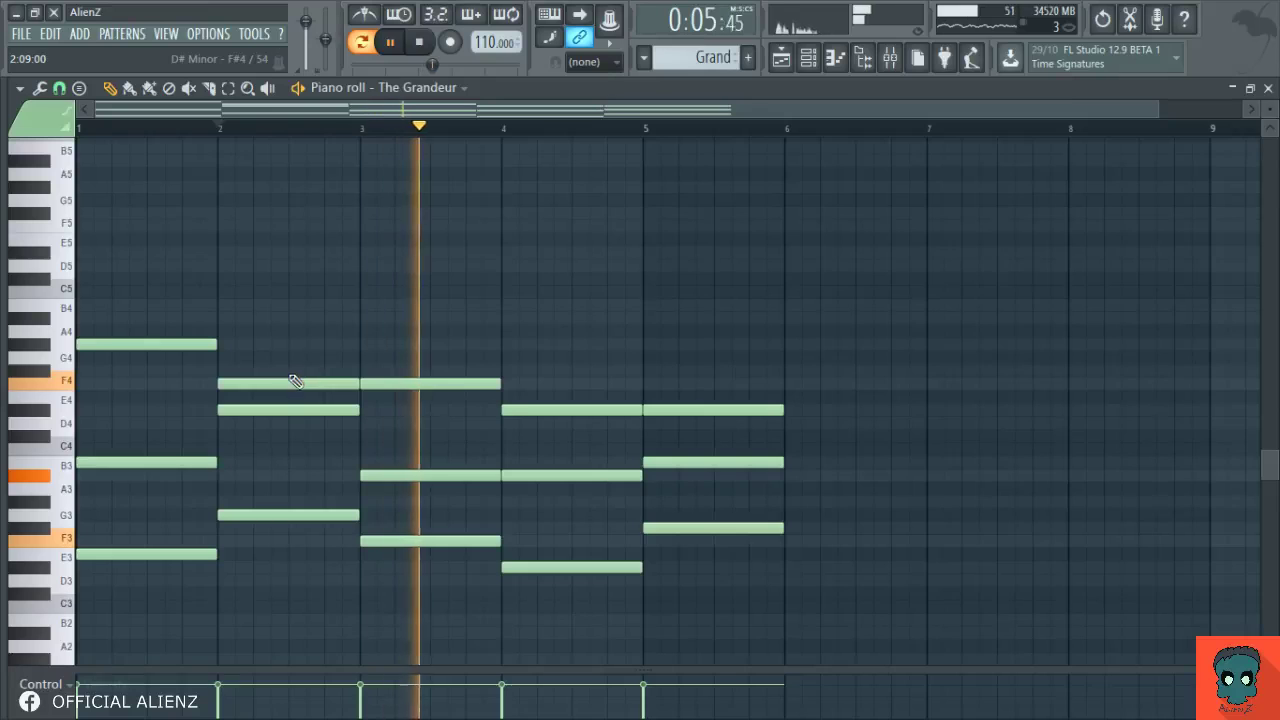
{"action": "left_click_drag", "start_coordinate": [293, 380], "coordinate": [285, 309]}
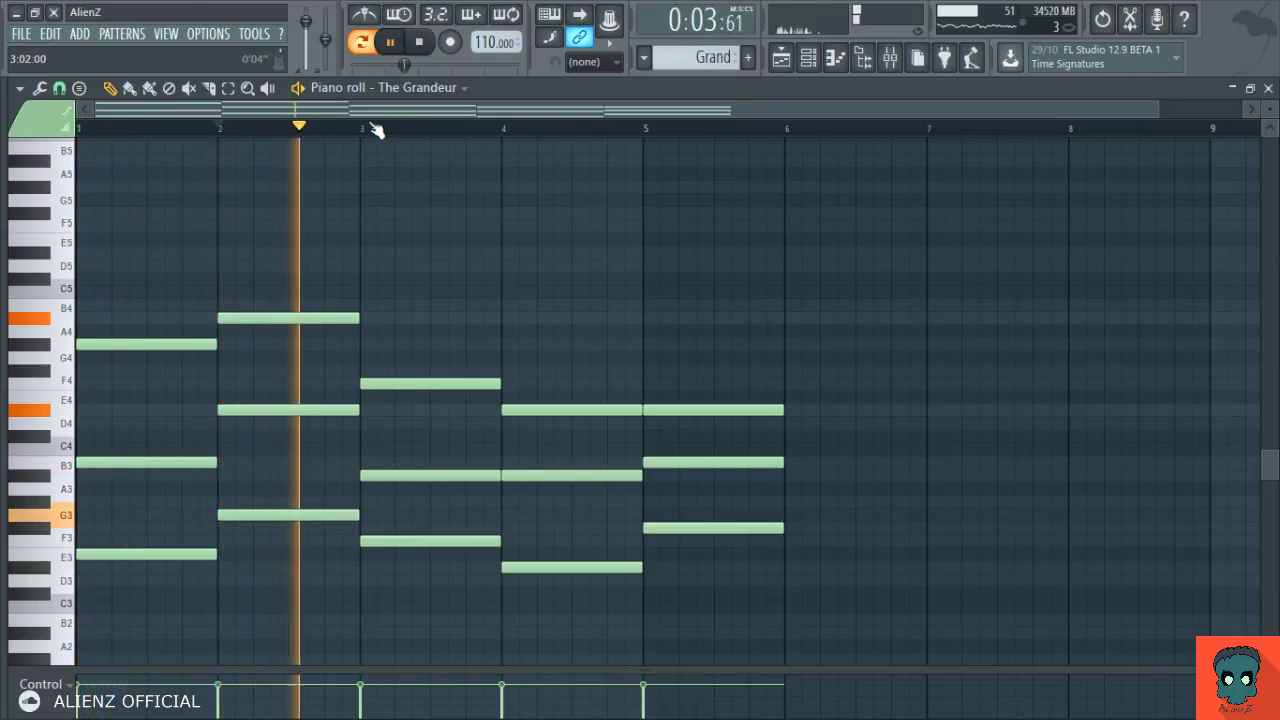
{"action": "key", "text": "space"}
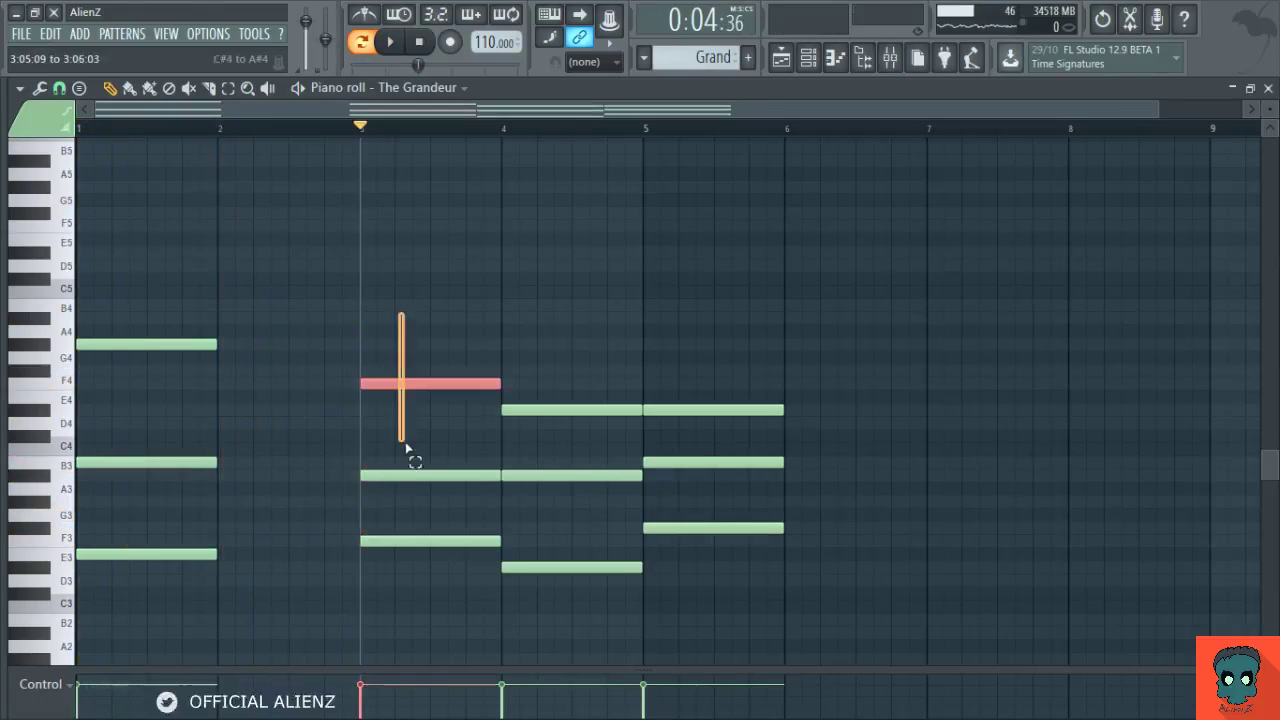
Replace the bar 2 chord with a copy of bar 3's chord raised to G3, C4 and G4, checking by playback.
{"action": "left_click_drag", "start_coordinate": [407, 539], "coordinate": [266, 539]}
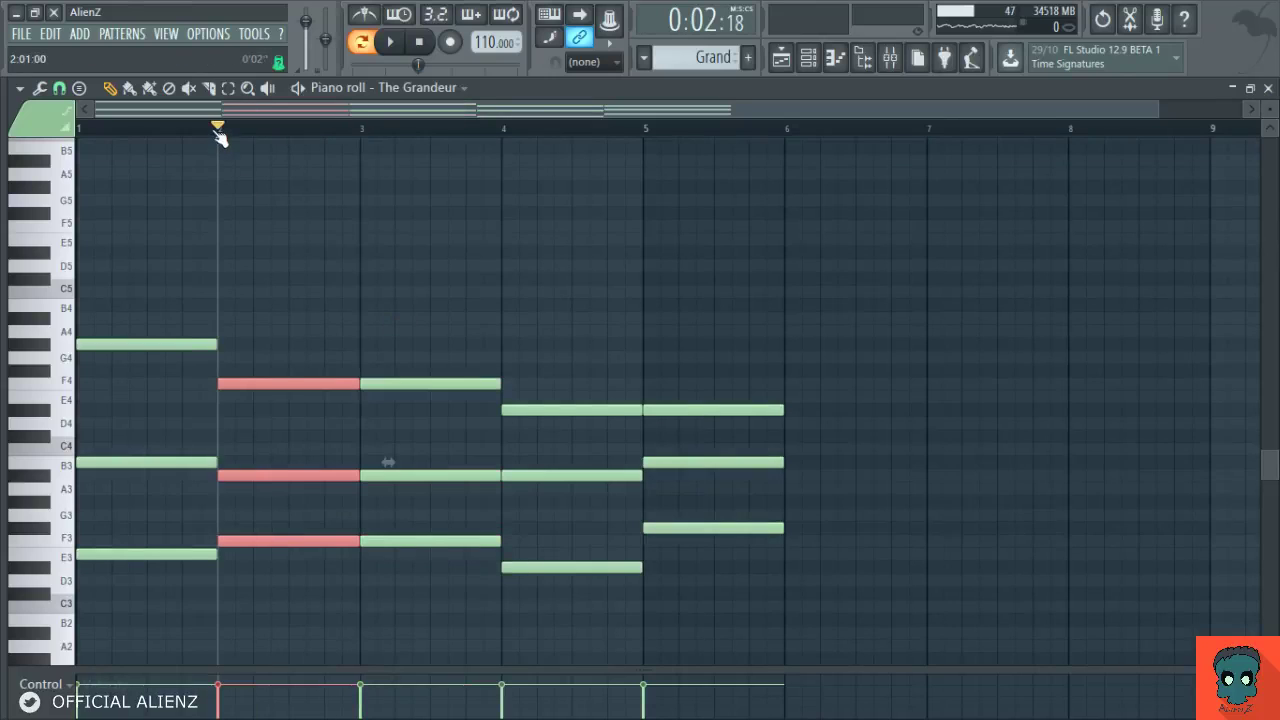
{"action": "key", "text": "space"}
{"action": "left_click_drag", "start_coordinate": [269, 381], "coordinate": [266, 357]}
{"action": "key", "text": "space"}
{"action": "key", "text": "space"}
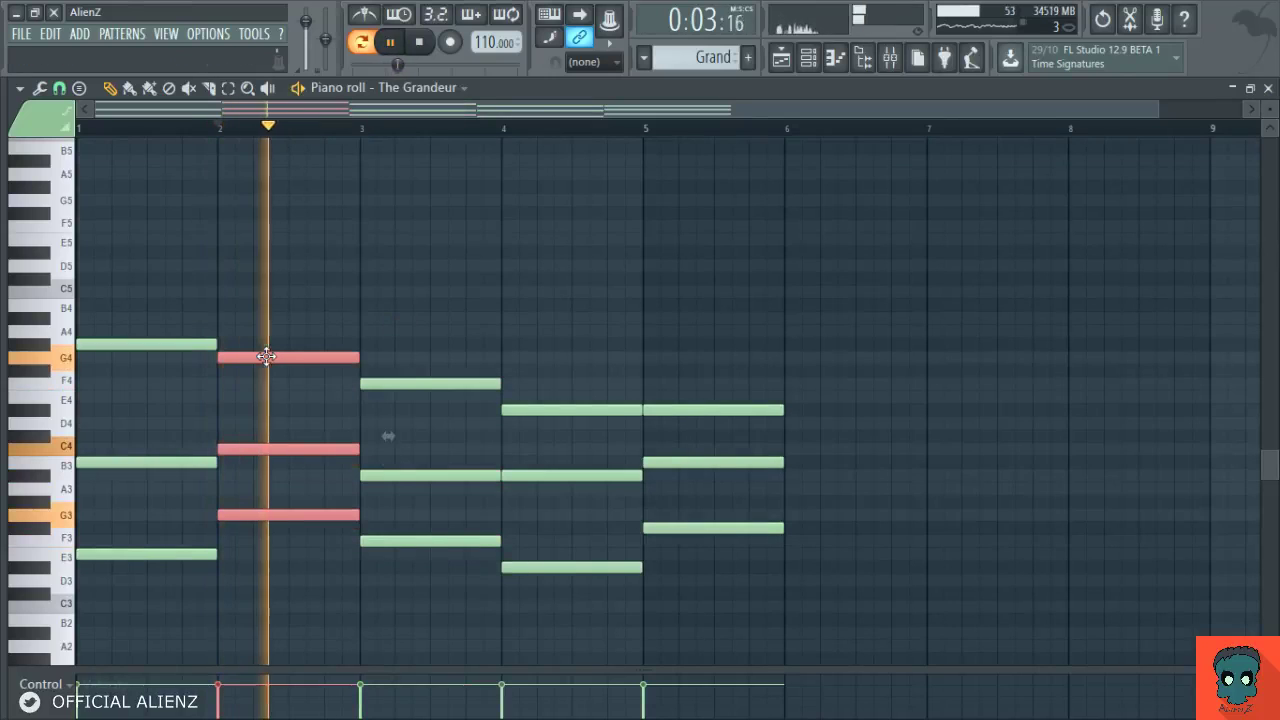
{"action": "left_click", "coordinate": [280, 307], "text": "ctrl"}
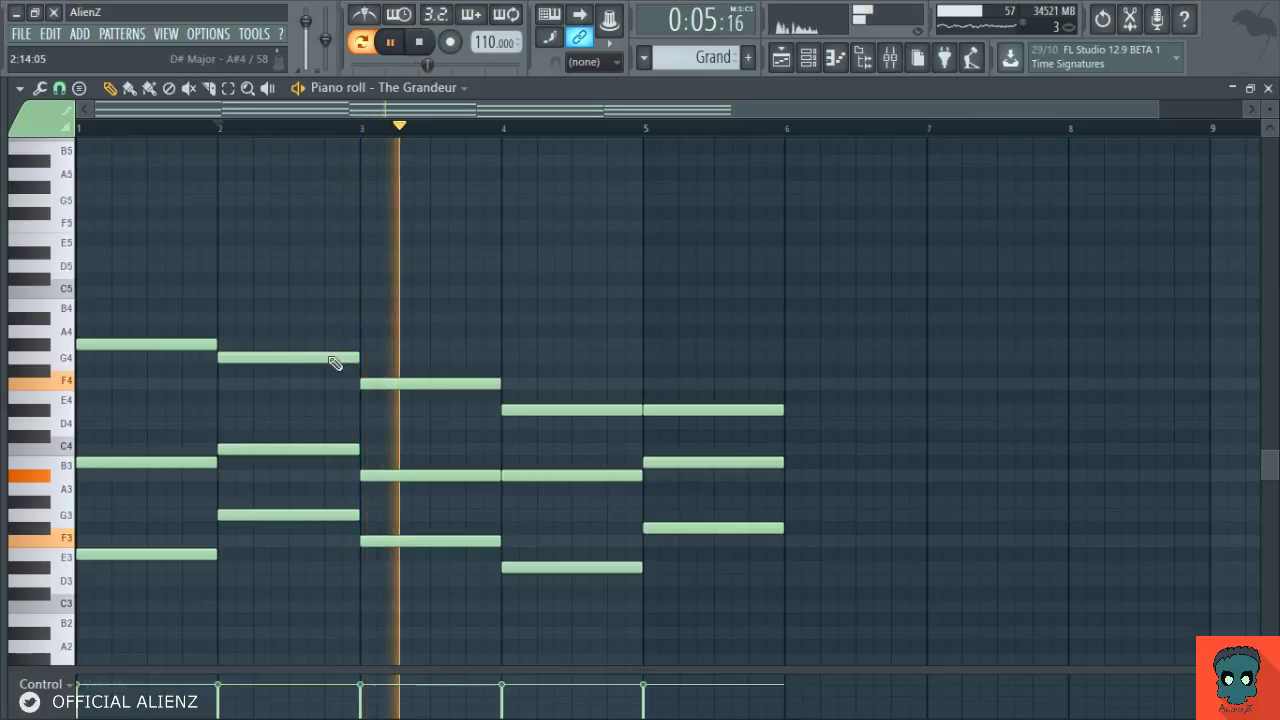
Lower the whole bar 2 chord to E3, A3 and E4, checking it by playback.
{"action": "left_click_drag", "start_coordinate": [300, 324], "coordinate": [289, 551]}
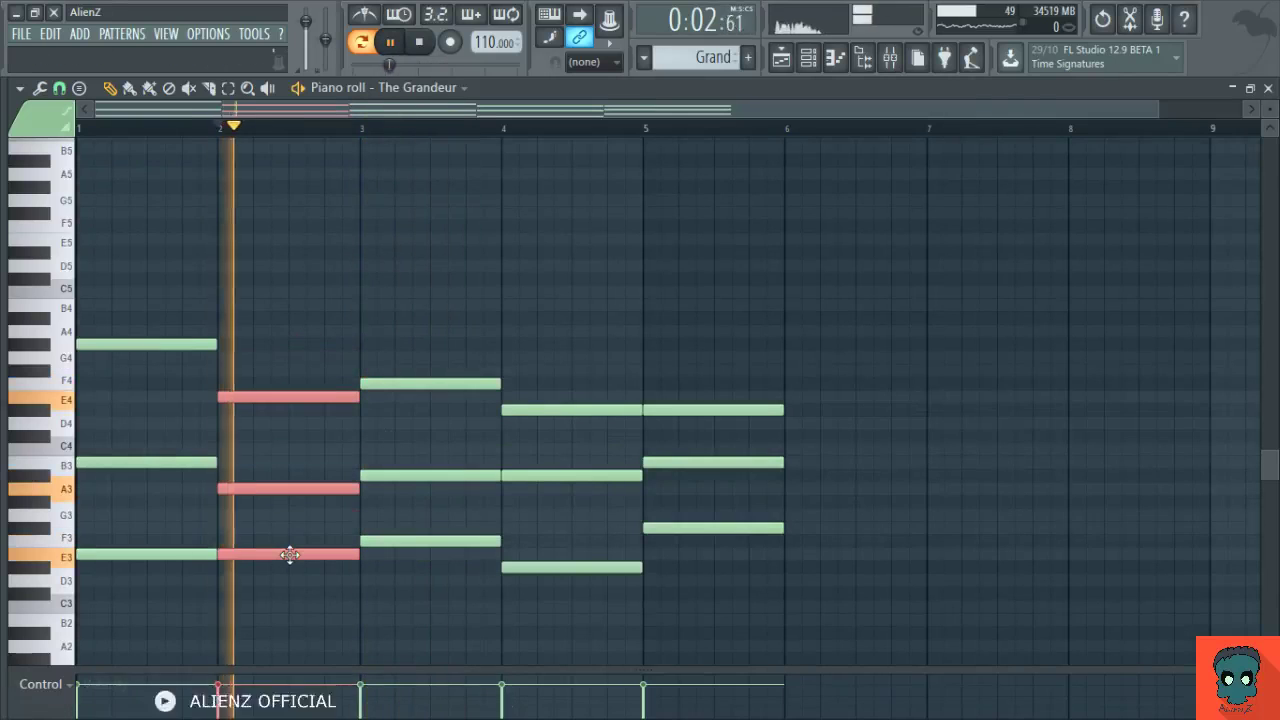
{"action": "left_click", "coordinate": [283, 300], "text": "ctrl"}
{"action": "key", "text": "space"}
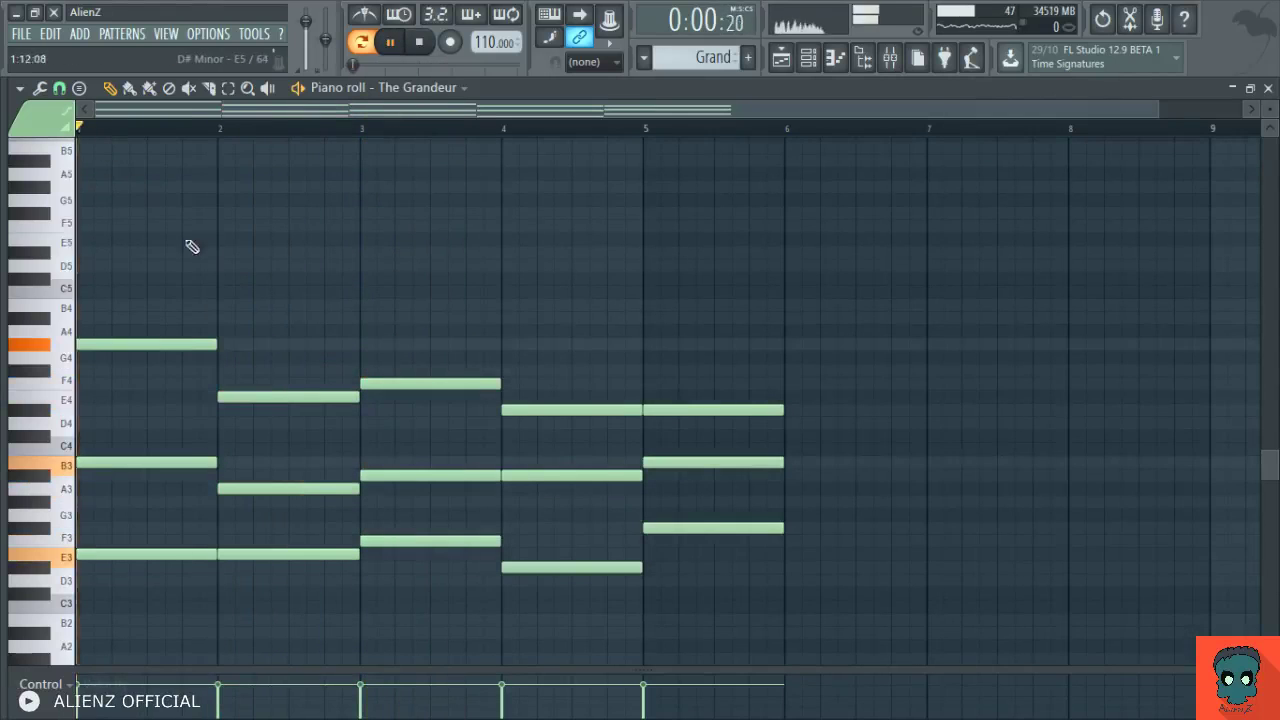
{"action": "left_click", "coordinate": [216, 128]}
{"action": "left_click", "coordinate": [361, 128]}
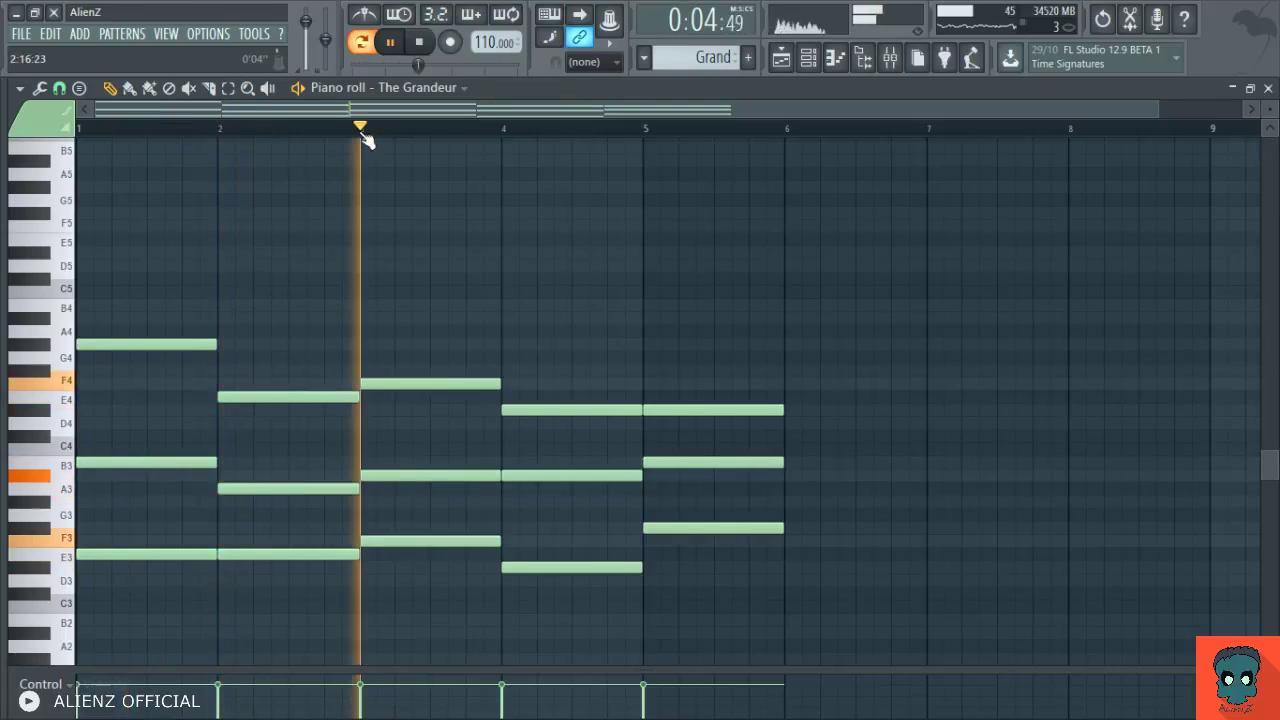
Remove the bar 1 chord and move the remaining four chords one bar earlier so they start at bar 1.
{"action": "key", "text": "space"}
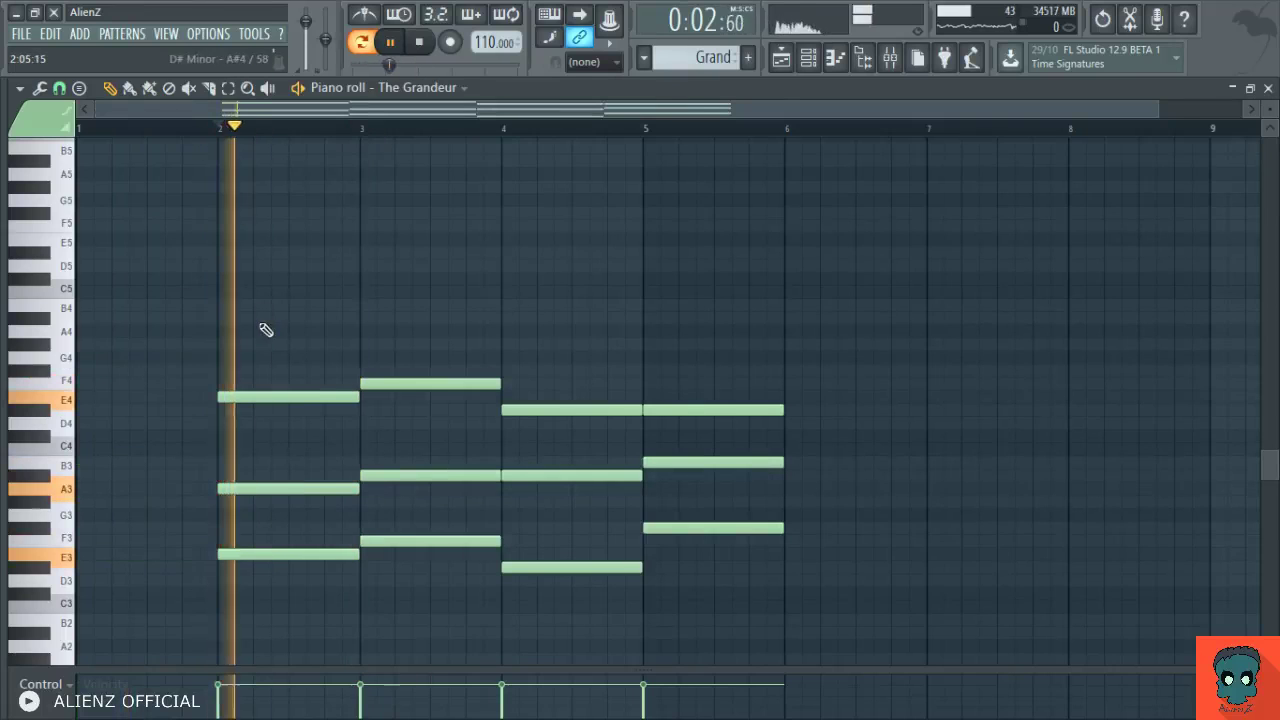
{"action": "left_click", "coordinate": [363, 130]}
{"action": "left_click", "coordinate": [504, 136]}
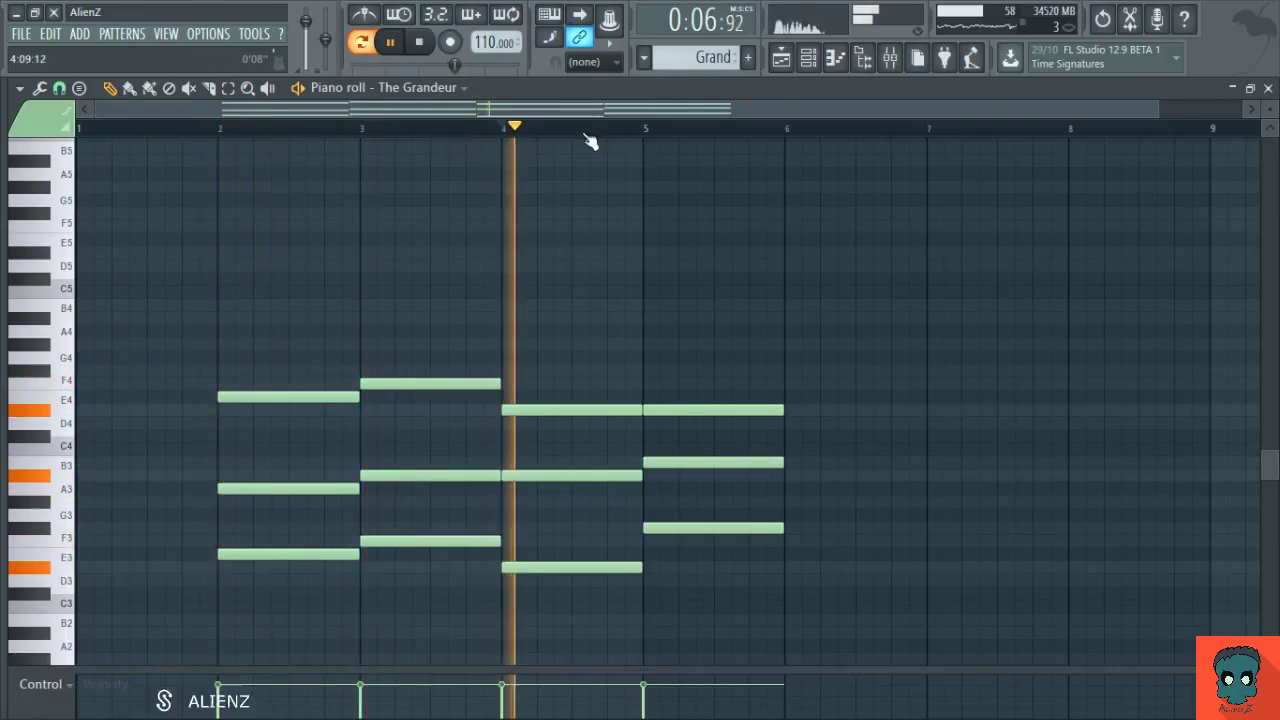
{"action": "left_click", "coordinate": [646, 134]}
{"action": "left_click_drag", "start_coordinate": [794, 234], "coordinate": [263, 646]}
{"action": "key", "text": "shift+Left"}
{"action": "key", "text": "shift+Left"}
{"action": "key", "text": "shift+Left"}
{"action": "key", "text": "shift+Left"}
{"action": "key", "text": "shift+Left"}
{"action": "key", "text": "shift+Left"}
{"action": "key", "text": "shift+Left"}
{"action": "key", "text": "shift+Left"}
{"action": "key", "text": "shift+Left"}
{"action": "key", "text": "shift+Left"}
{"action": "key", "text": "shift+Left"}
{"action": "key", "text": "shift+Left"}
{"action": "key", "text": "shift+Left"}
{"action": "key", "text": "shift+Left"}
{"action": "key", "text": "shift+Left"}
{"action": "key", "text": "shift+Left"}
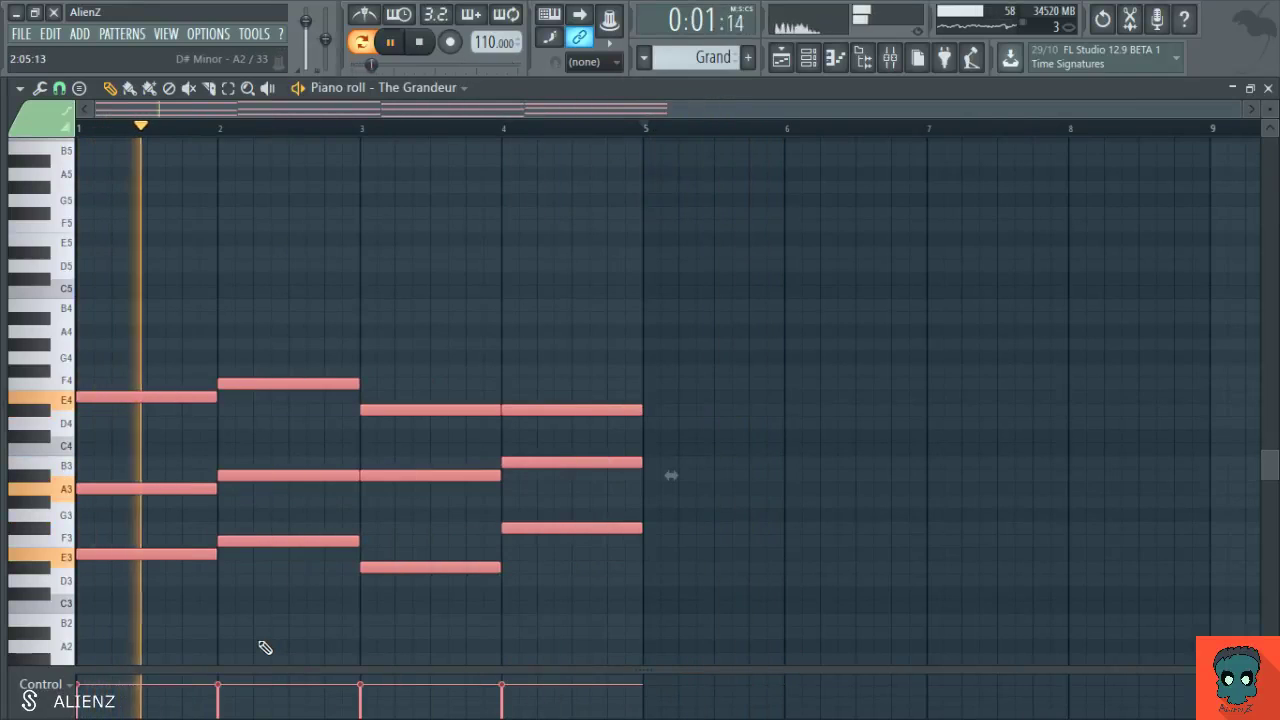
{"action": "key", "text": "ctrl+d"}
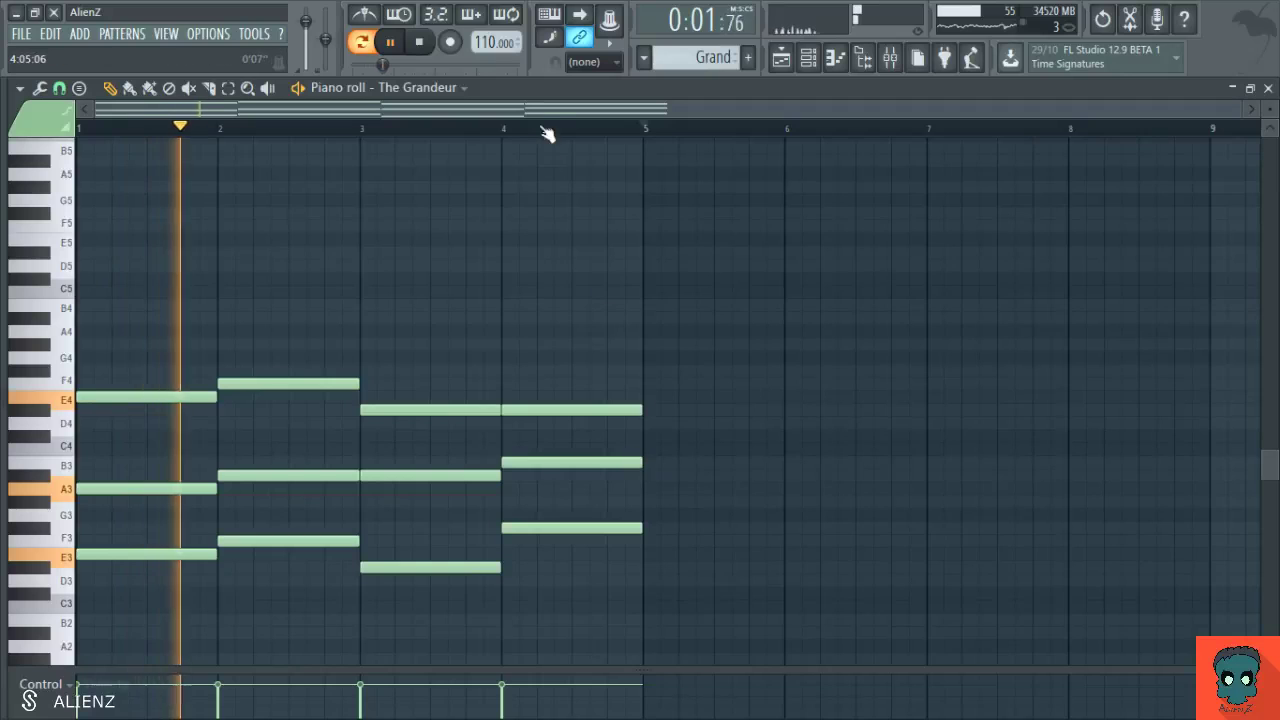
Raise all four chords by one octave.
{"action": "scroll", "coordinate": [548, 138], "scroll_direction": "down", "scroll_amount": 1}
{"action": "mouse_move", "coordinate": [534, 280]}
{"action": "left_mouse_down"}
{"action": "mouse_move", "coordinate": [530, 252]}
{"action": "mouse_move", "coordinate": [505, 321]}
{"action": "left_mouse_up"}
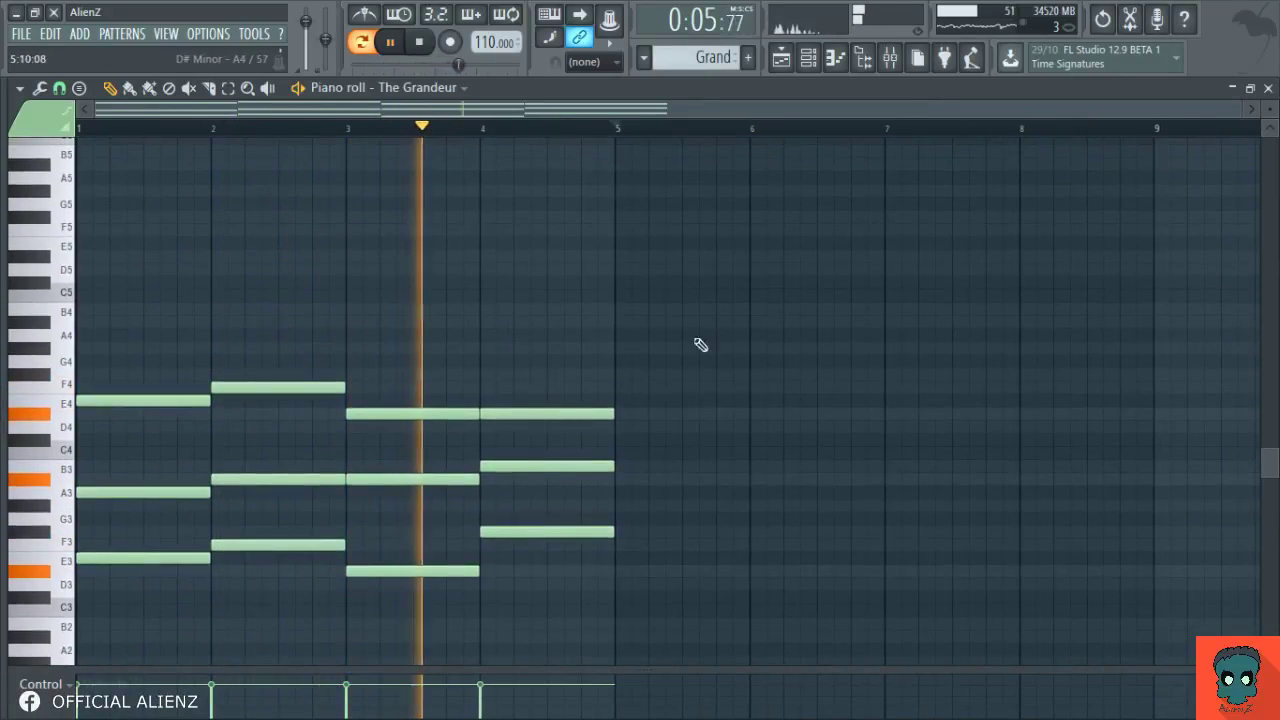
{"action": "key", "text": "ctrl+Up"}
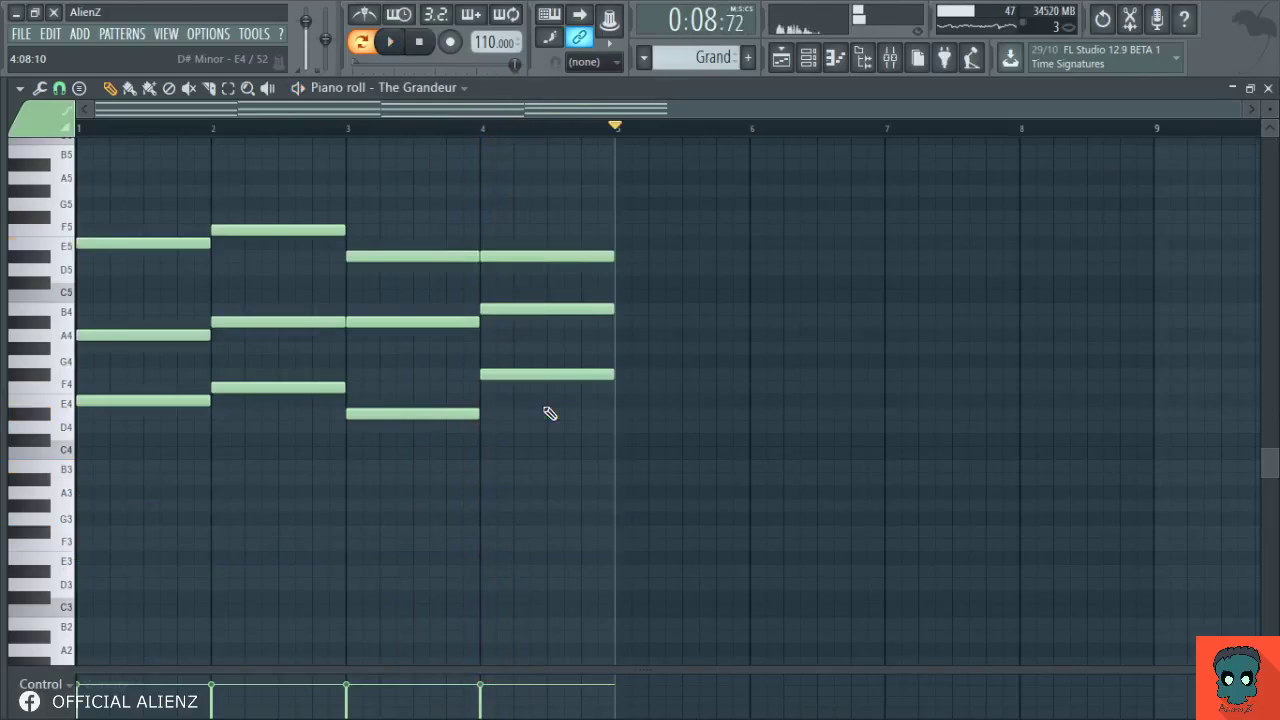
Double the lowest note of each of the four chords one octave below.
{"action": "scroll", "coordinate": [556, 500], "scroll_direction": "up", "scroll_amount": 1}
{"action": "left_click_drag", "start_coordinate": [706, 549], "coordinate": [141, 438]}
{"action": "key", "text": "ctrl+Down"}
{"action": "left_click", "coordinate": [294, 518], "text": "ctrl"}
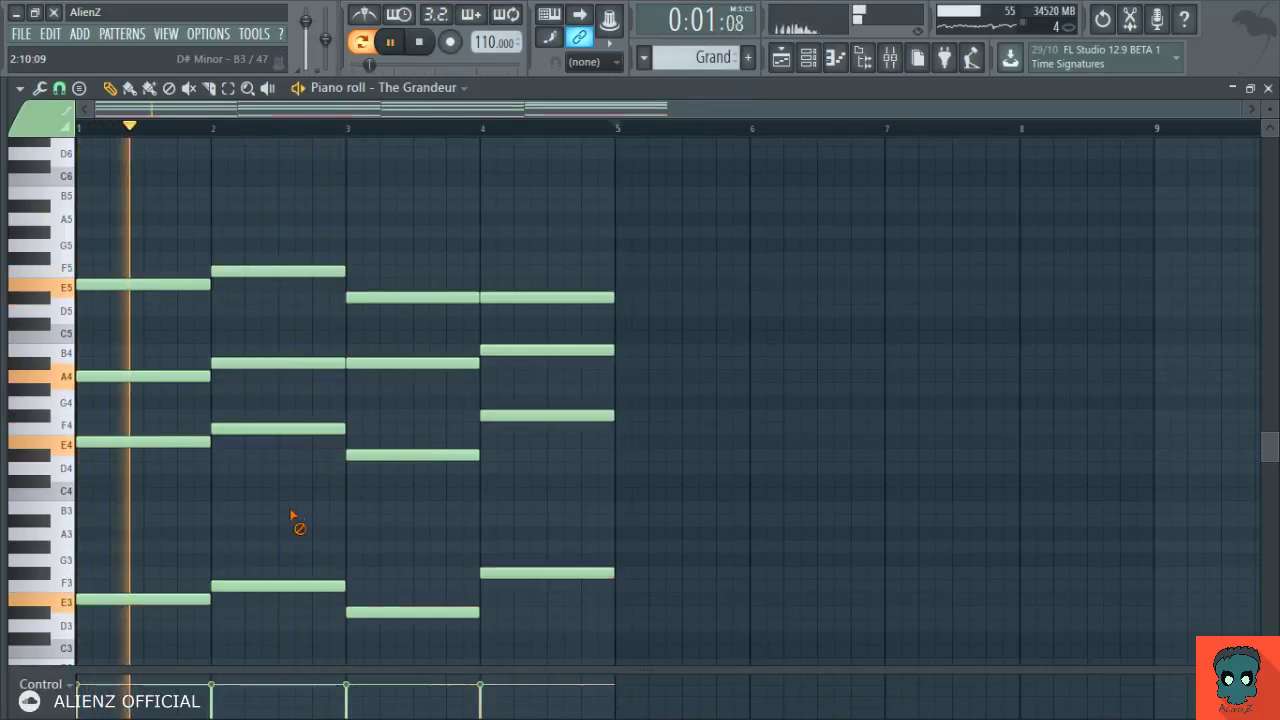
Delete all the chords from the piano roll.
{"action": "scroll", "coordinate": [500, 128], "scroll_direction": "up", "scroll_amount": 2}
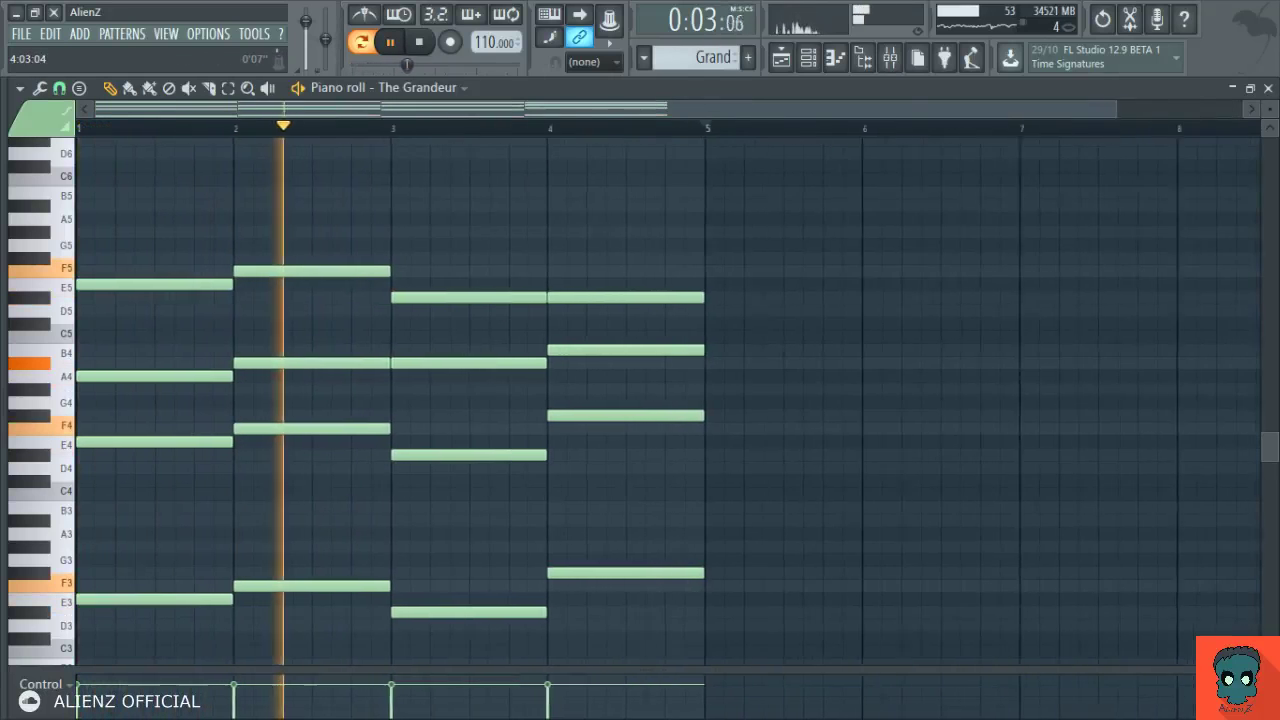
{"action": "left_click_drag", "start_coordinate": [776, 200], "coordinate": [323, 640], "text": "ctrl"}
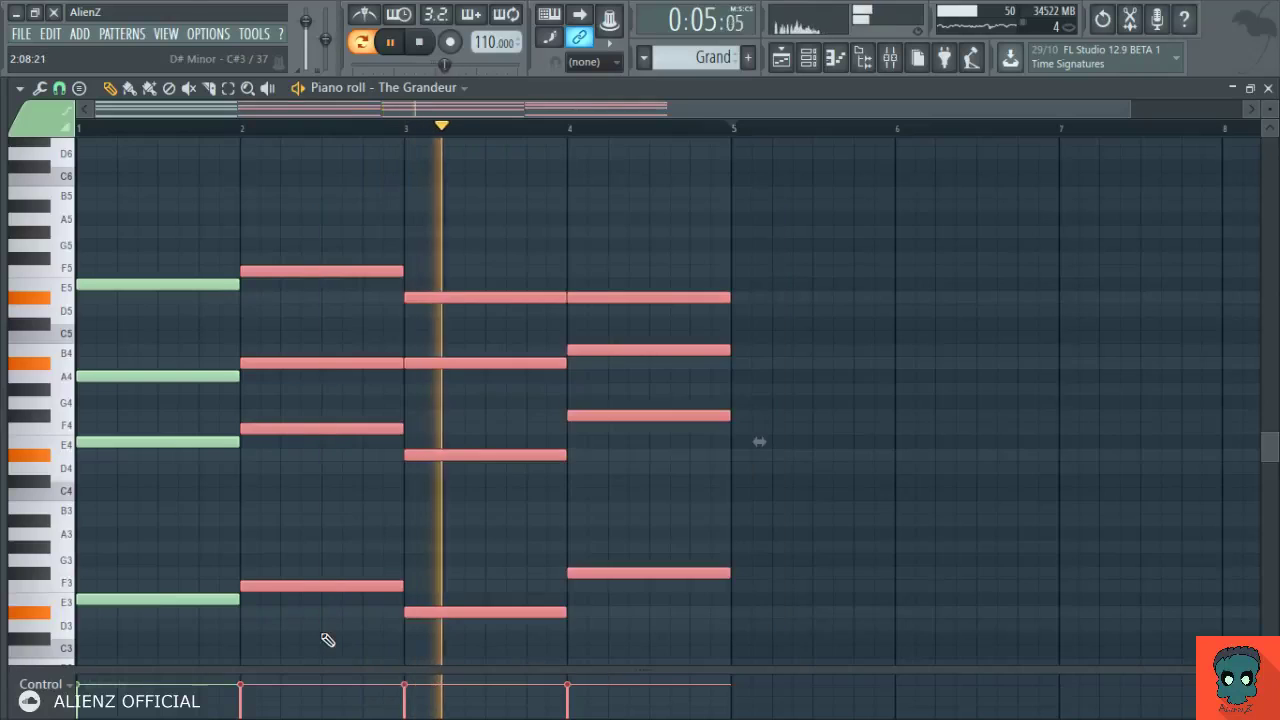
{"action": "key", "text": "Delete"}
Build a one-bar chord of B3, G#4, C#5 and F5 in bar 1, checking the notes by playback.
{"action": "key", "text": "space"}
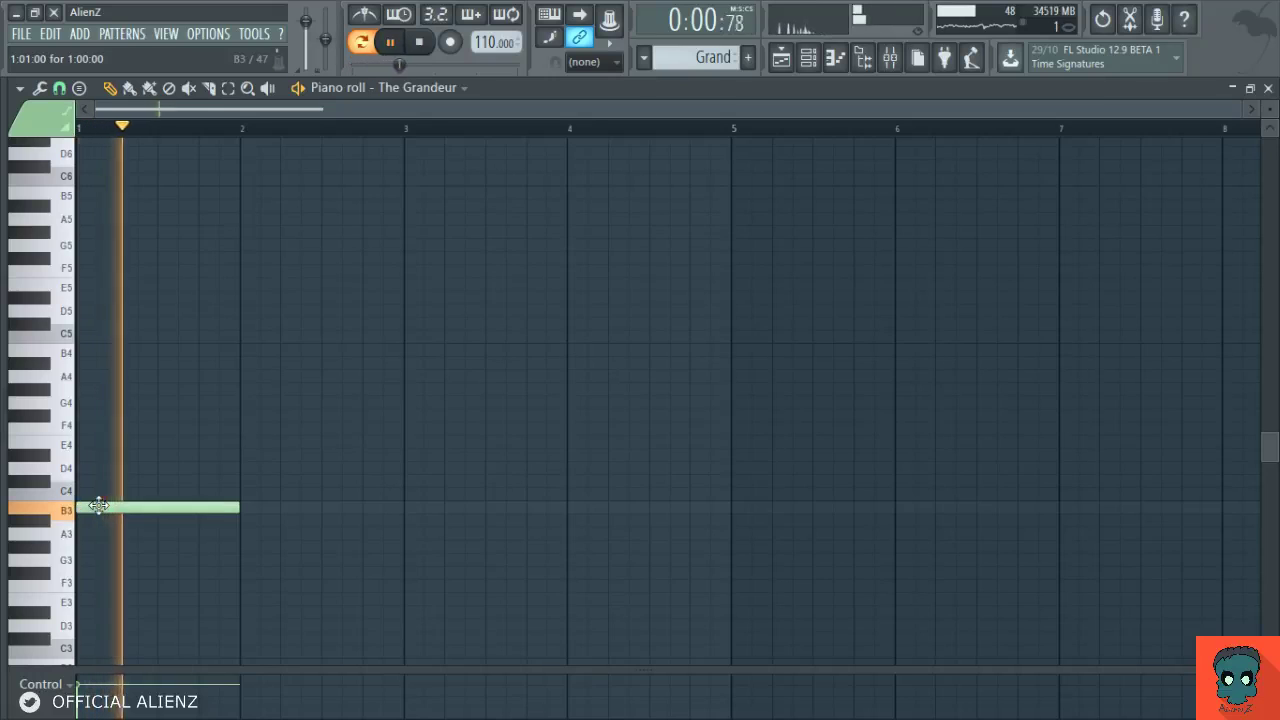
{"action": "left_click", "coordinate": [93, 424]}
{"action": "key", "text": "space"}
{"action": "left_click_drag", "start_coordinate": [93, 422], "coordinate": [90, 382]}
{"action": "key", "text": "space"}
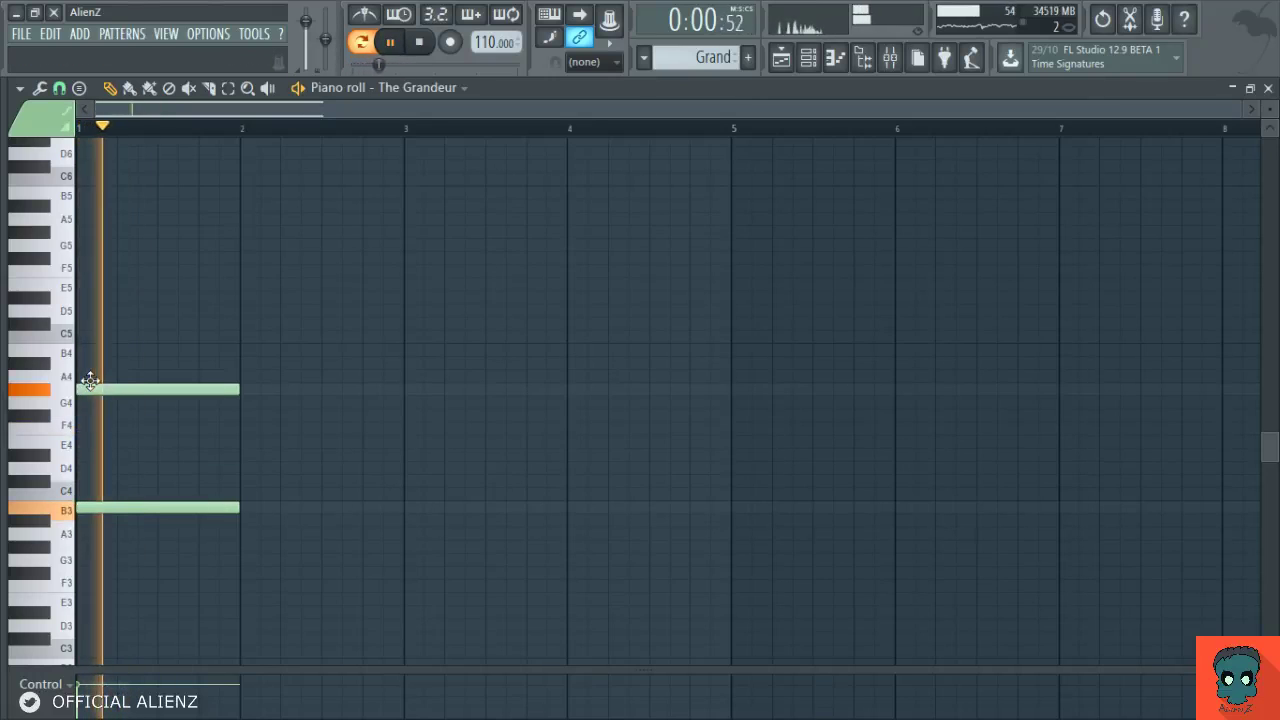
{"action": "left_click", "coordinate": [77, 320]}
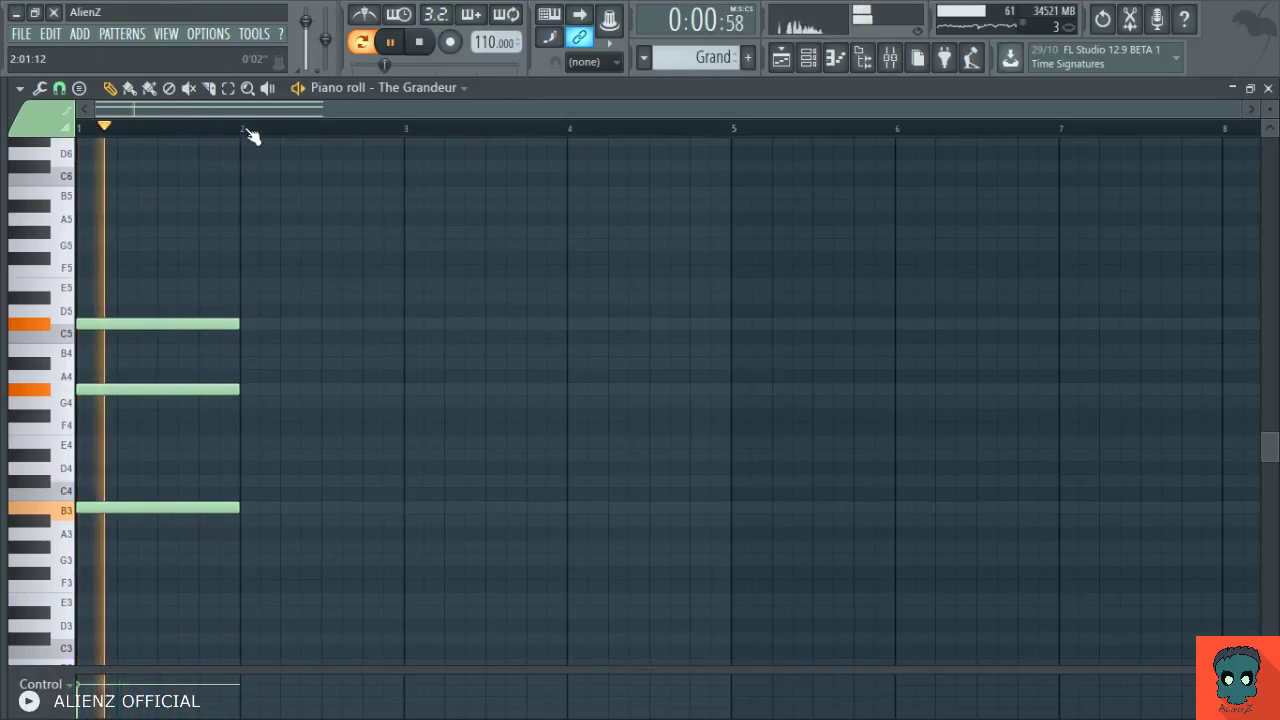
{"action": "left_click", "coordinate": [157, 270]}
{"action": "key", "text": "space"}
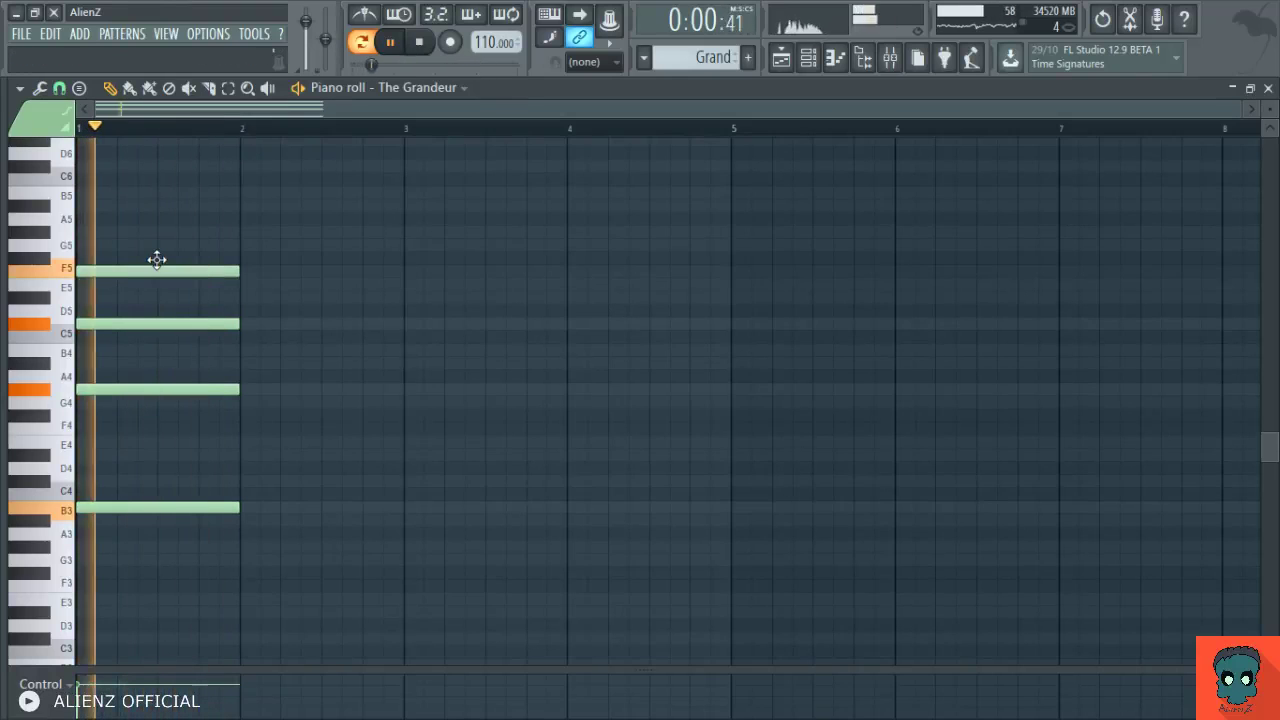
Shorten bar 1's top F5 note to three beats and fill the last beat with E5, checking by playback.
{"action": "mouse_move", "coordinate": [157, 260]}
{"action": "left_mouse_down"}
{"action": "mouse_move", "coordinate": [154, 209]}
{"action": "mouse_move", "coordinate": [147, 291]}
{"action": "mouse_move", "coordinate": [143, 269]}
{"action": "left_mouse_up"}
{"action": "key", "text": "space"}
{"action": "key", "text": "space"}
{"action": "key", "text": "space"}
{"action": "key", "text": "space"}
{"action": "key", "text": "space"}
{"action": "key", "text": "space"}
Fill bar 2 with a one-bar chord of G3, E4, A4 and C#5, and play it.
{"action": "mouse_move", "coordinate": [284, 241]}
{"action": "left_mouse_down"}
{"action": "mouse_move", "coordinate": [181, 511]}
{"action": "mouse_move", "coordinate": [318, 503]}
{"action": "left_mouse_up"}
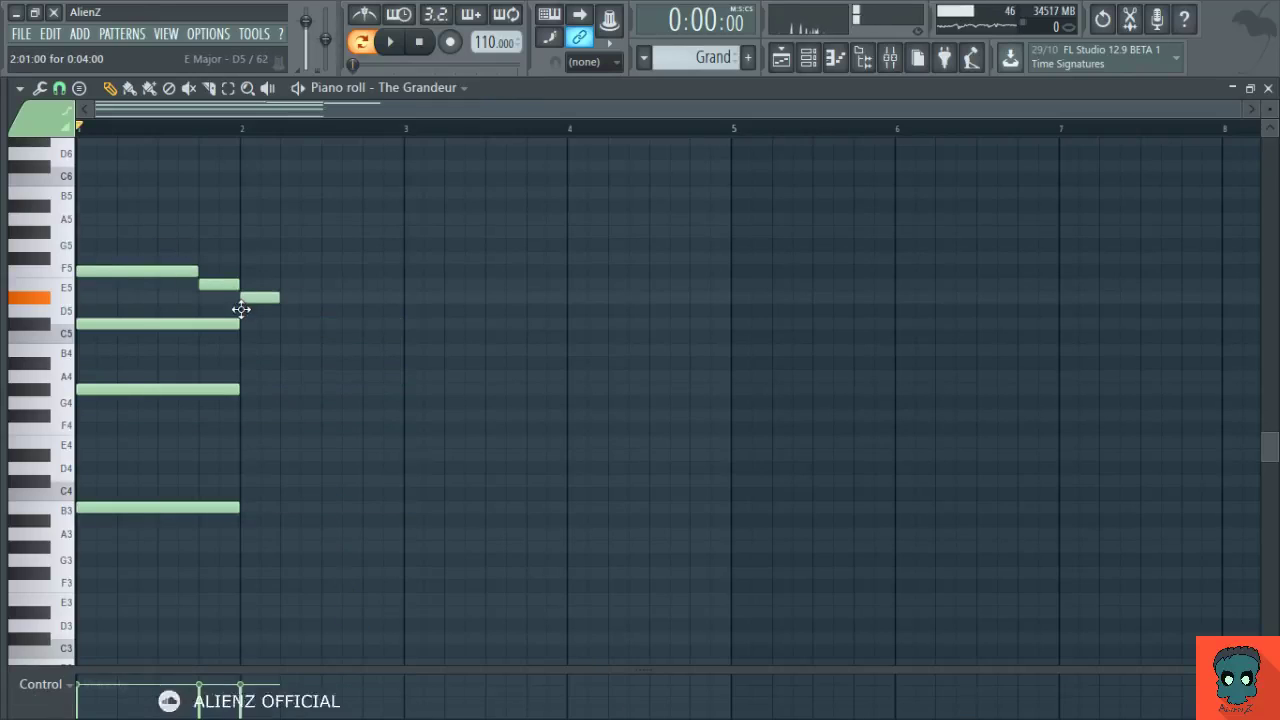
{"action": "left_click_drag", "start_coordinate": [115, 241], "coordinate": [283, 566]}
{"action": "left_click", "coordinate": [382, 347]}
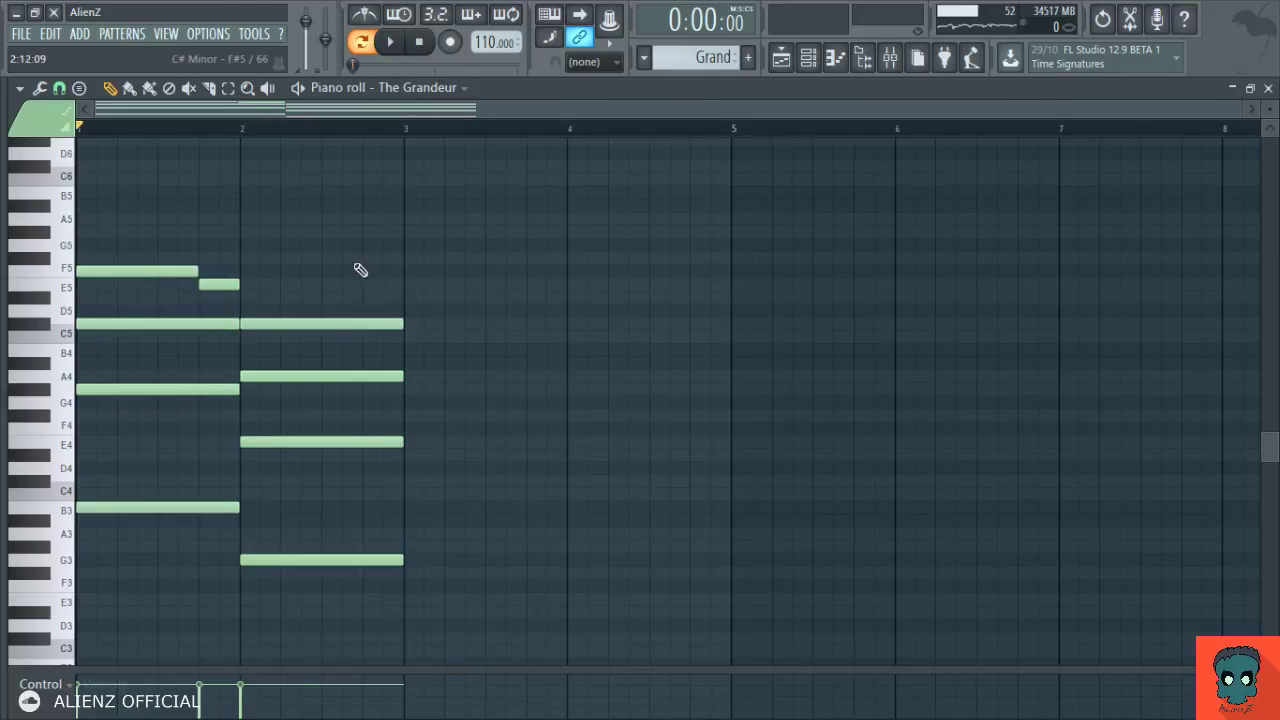
{"action": "left_click_drag", "start_coordinate": [360, 270], "coordinate": [371, 522]}
{"action": "left_click", "coordinate": [380, 517]}
{"action": "key", "text": "space"}
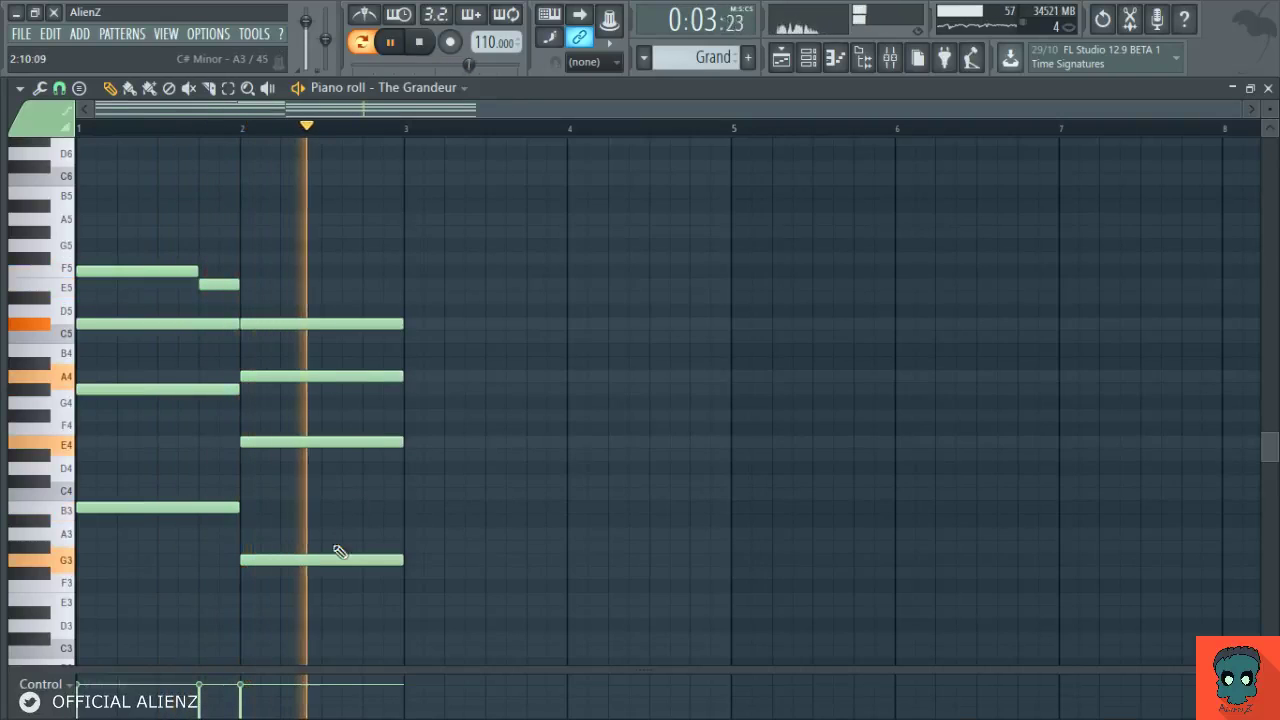
Raise the bar 2 chord's bottom note to B3 and its top note to E5, and play from bar 1.
{"action": "key", "text": "space"}
{"action": "left_click_drag", "start_coordinate": [338, 552], "coordinate": [320, 498]}
{"action": "left_click", "coordinate": [246, 129]}
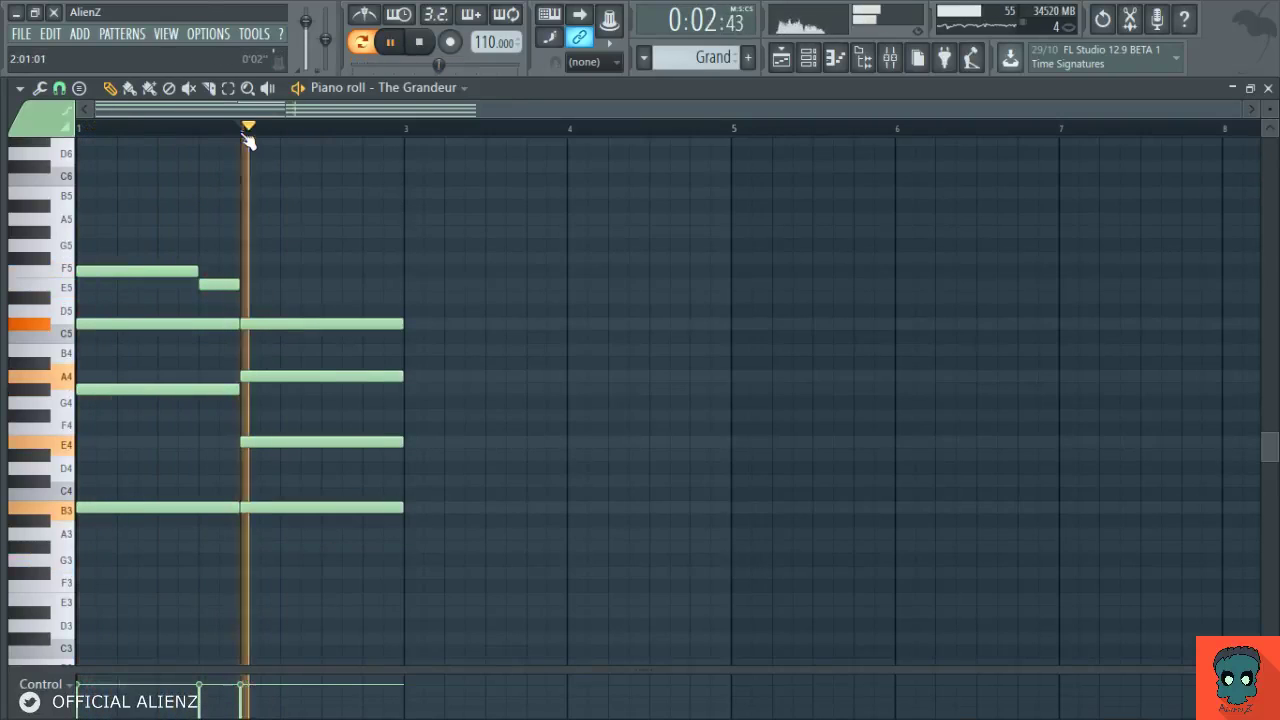
{"action": "left_click_drag", "start_coordinate": [315, 325], "coordinate": [318, 278]}
{"action": "left_click", "coordinate": [80, 128]}
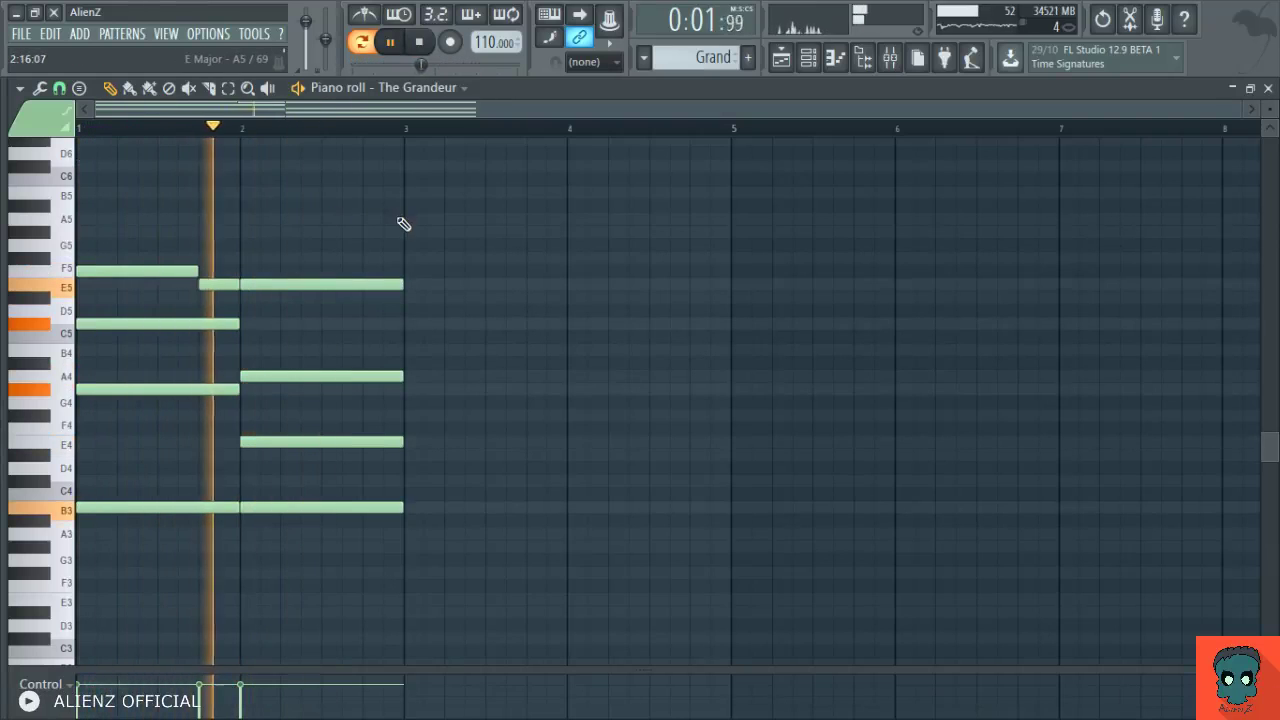
{"action": "key", "text": "space"}
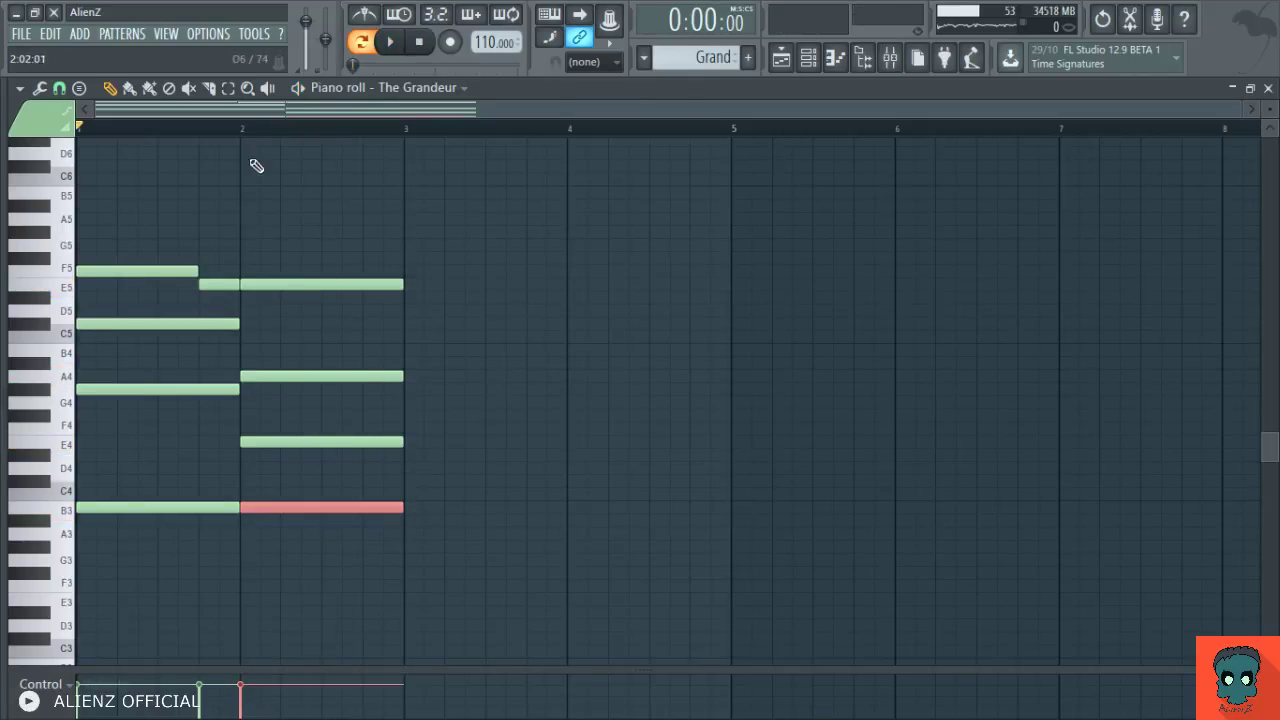
Lower the bar 2 chord's bottom note to A3 and its A4 to G#4, checking by playback.
{"action": "key", "text": "Down"}
{"action": "key", "text": "Down"}
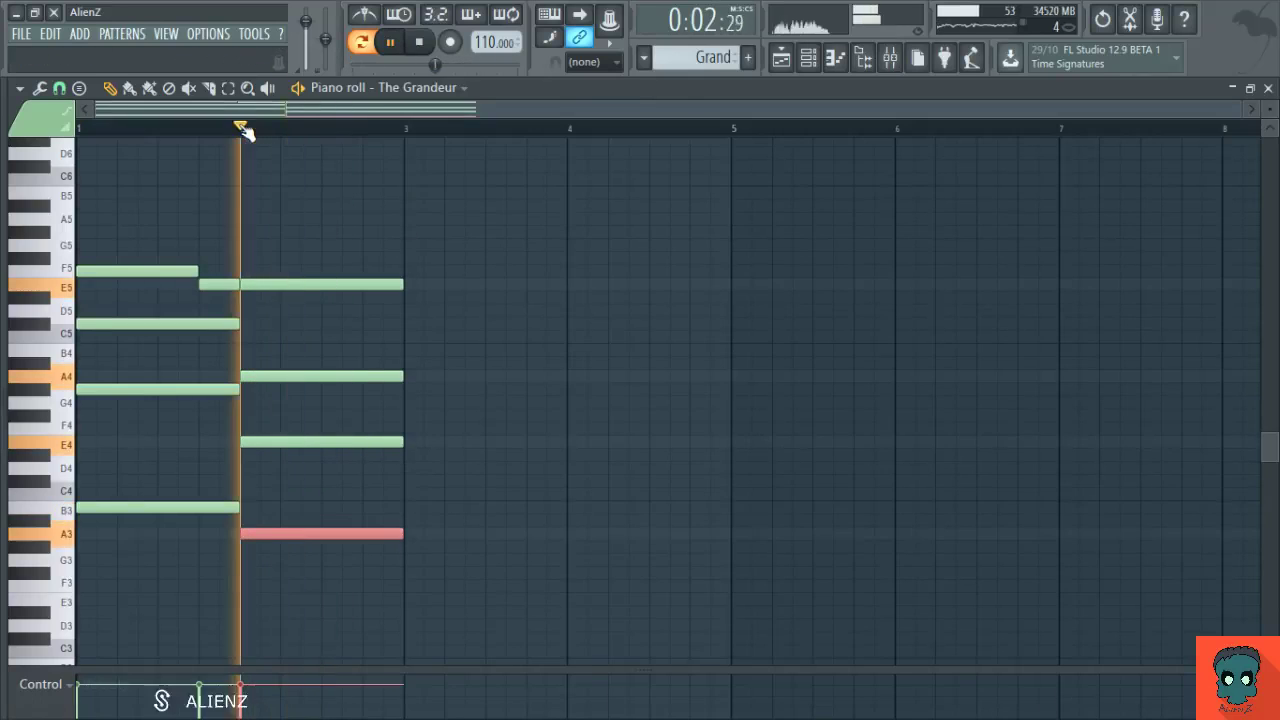
{"action": "key", "text": "space"}
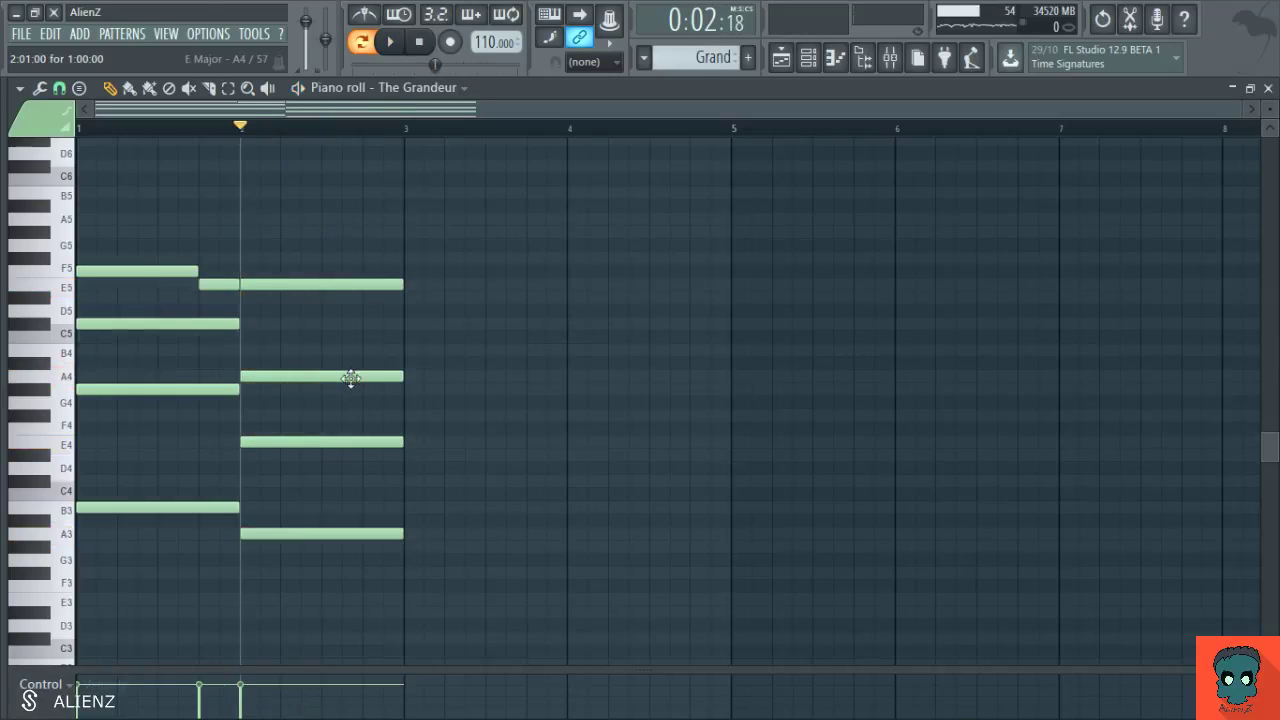
{"action": "key", "text": "space"}
{"action": "mouse_move", "coordinate": [351, 378]}
{"action": "left_mouse_down"}
{"action": "mouse_move", "coordinate": [351, 348]}
{"action": "mouse_move", "coordinate": [351, 386]}
{"action": "left_mouse_up"}
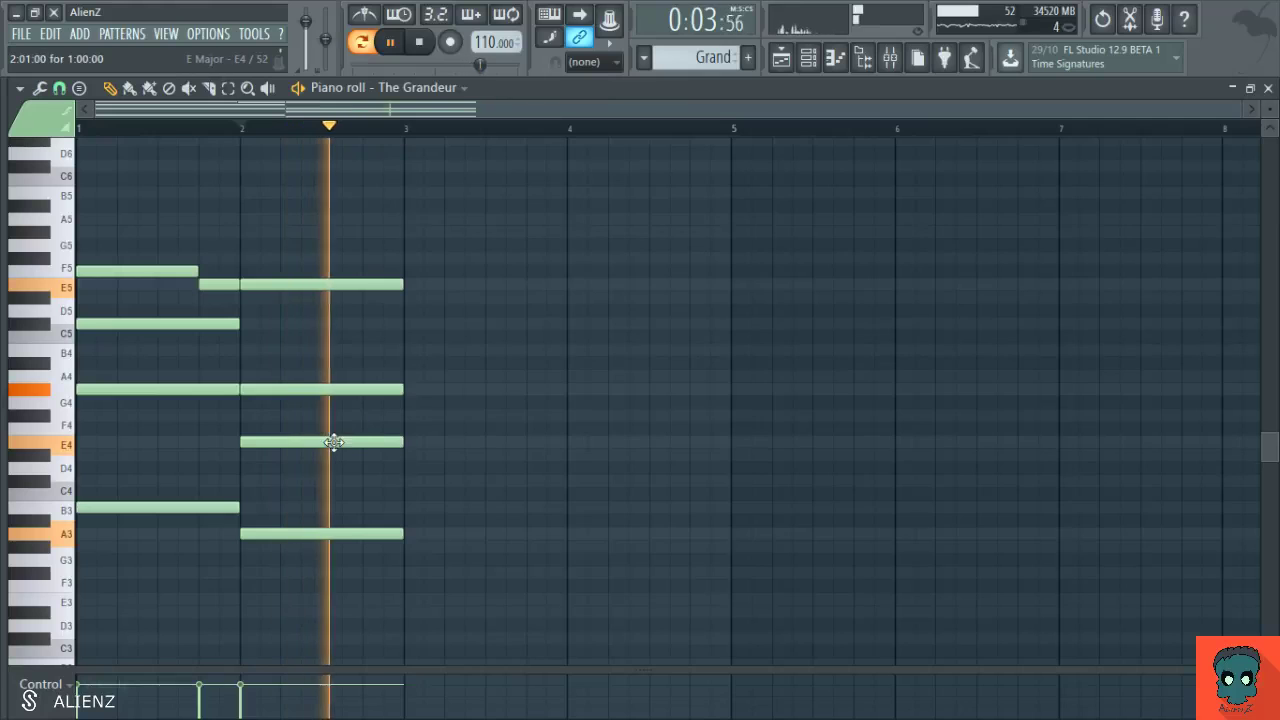
Replay the bar 2 chord several times to judge its sound.
{"action": "key", "text": "space"}
{"action": "mouse_move", "coordinate": [331, 440]}
{"action": "left_mouse_down"}
{"action": "mouse_move", "coordinate": [340, 491]}
{"action": "mouse_move", "coordinate": [341, 436]}
{"action": "left_mouse_up"}
{"action": "key", "text": "space"}
{"action": "key", "text": "space"}
{"action": "key", "text": "space"}
{"action": "key", "text": "space"}
{"action": "key", "text": "space"}
{"action": "key", "text": "space"}
{"action": "key", "text": "space"}
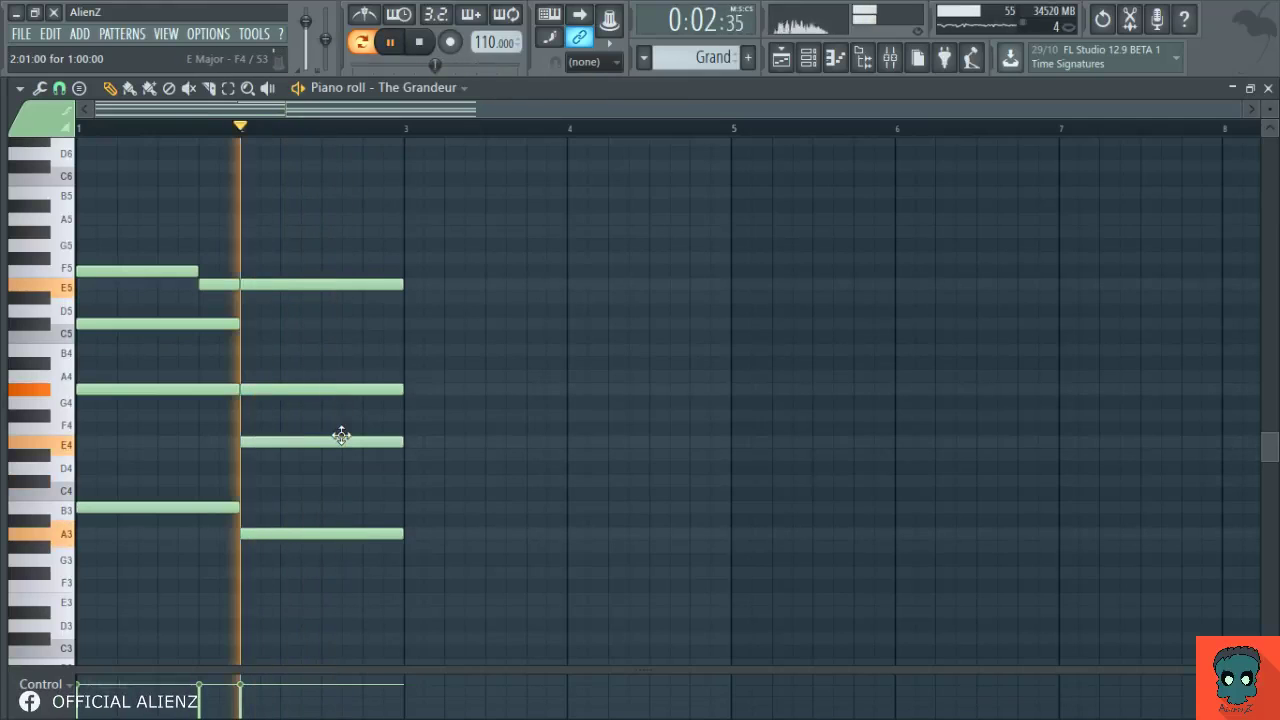
Copy the bar 2 chord into bar 3 two semitones lower, as G3, D4, F#4 and D5.
{"action": "key", "text": "space"}
{"action": "left_click_drag", "start_coordinate": [470, 200], "coordinate": [240, 548]}
{"action": "left_click_drag", "start_coordinate": [317, 530], "coordinate": [478, 558]}
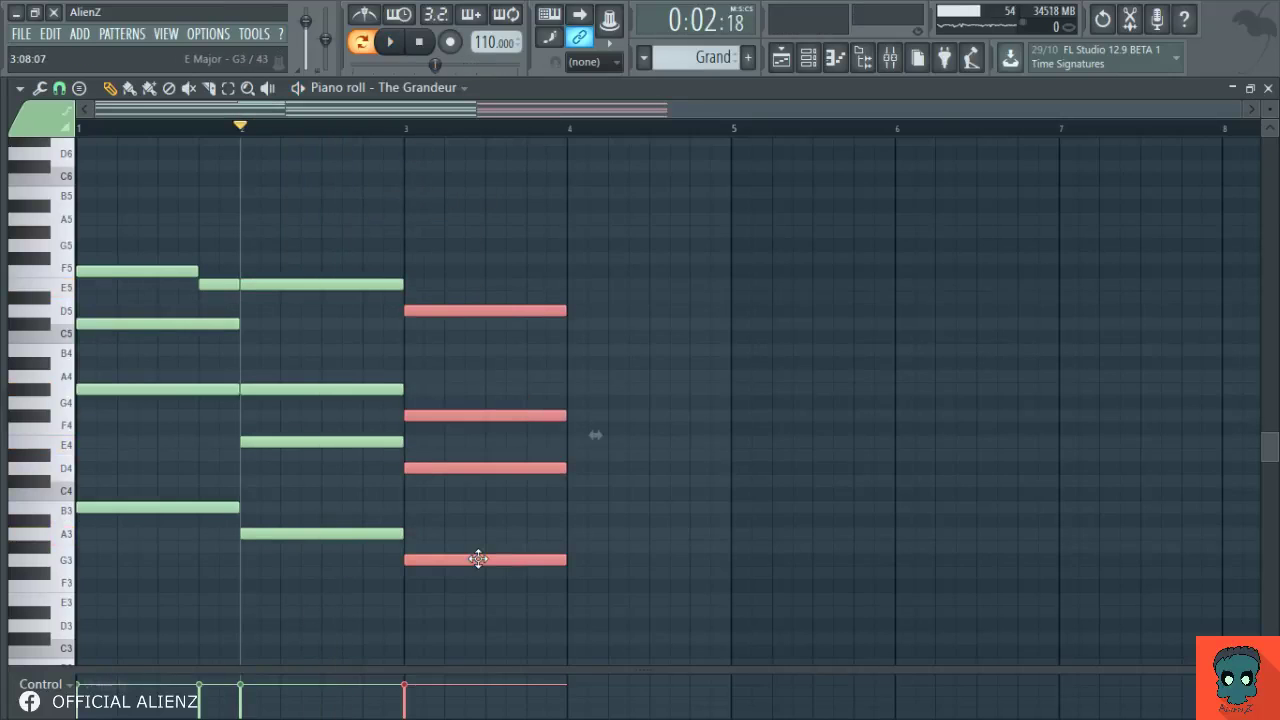
Try the bar 3 chord raised to C4, G4, B4 and G5, and try its top note at E5.
{"action": "key", "text": "space"}
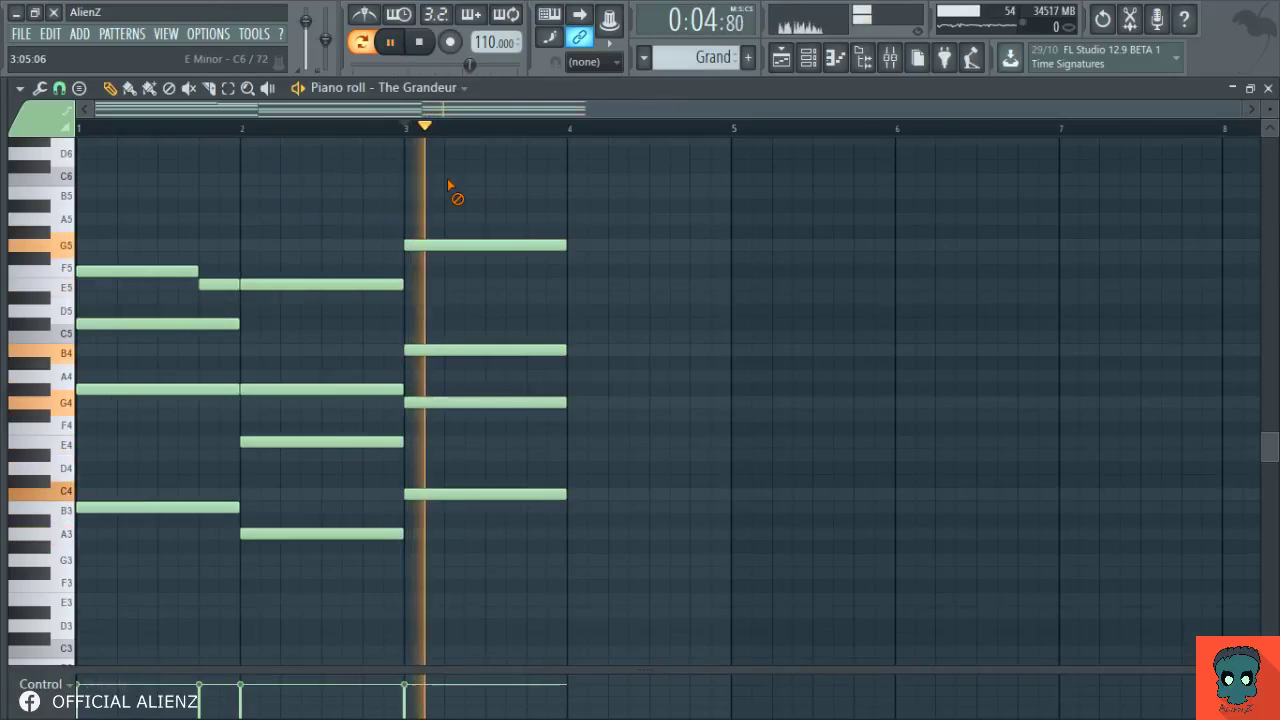
{"action": "scroll", "coordinate": [480, 237], "scroll_direction": "up", "scroll_amount": 1}
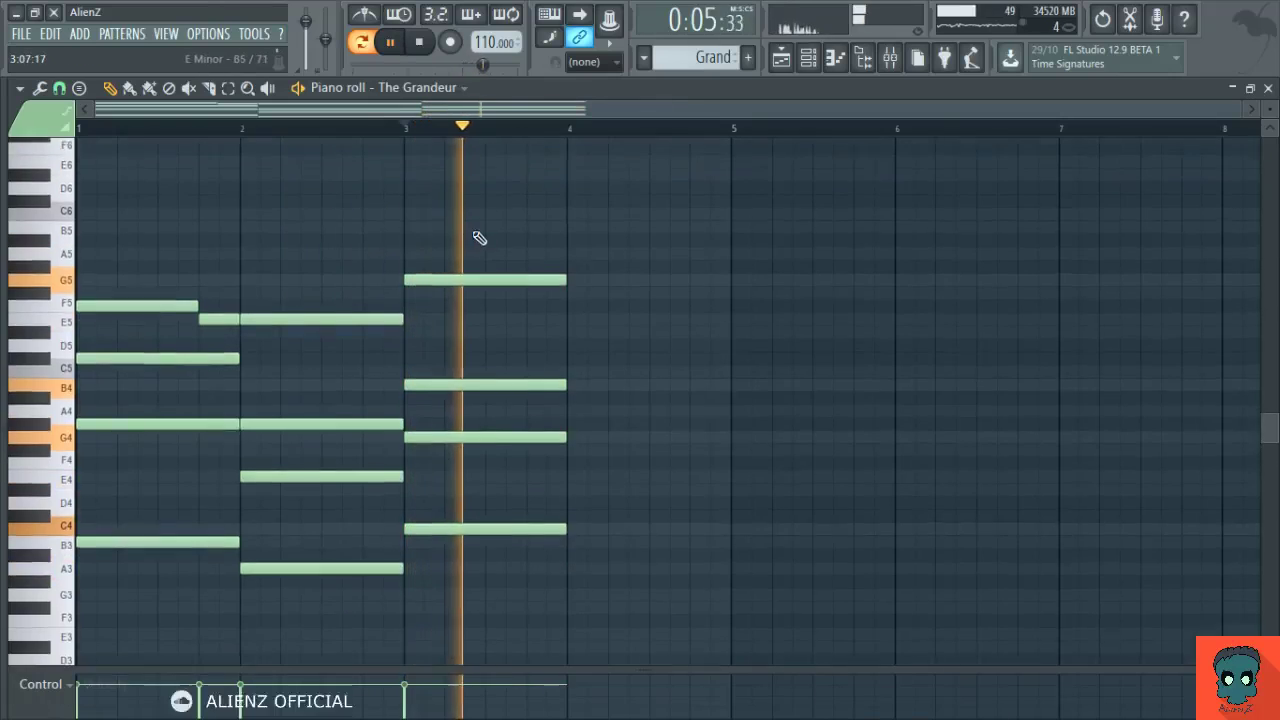
{"action": "key", "text": "space"}
{"action": "left_click_drag", "start_coordinate": [466, 289], "coordinate": [459, 334]}
{"action": "key", "text": "space"}
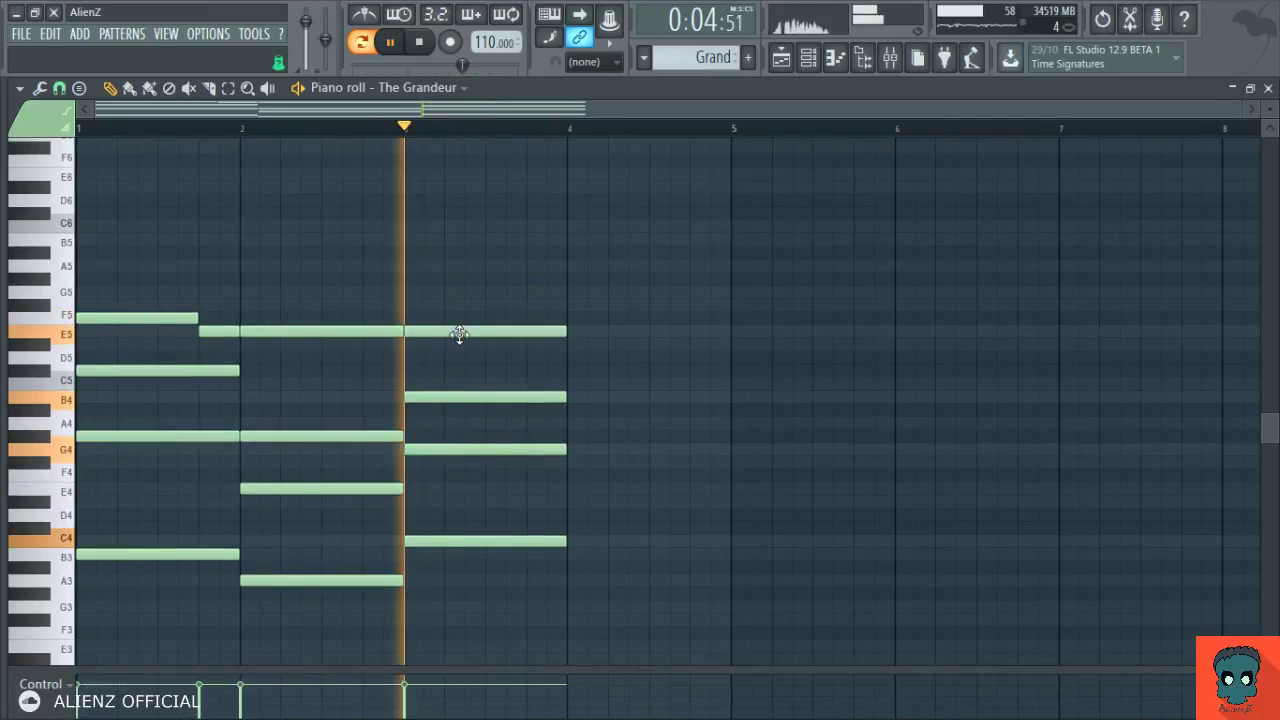
{"action": "key", "text": "ctrl+z"}
Try the bar 3 chord's B4 at C#5, judging it by playback from bar 3.
{"action": "key", "text": "space"}
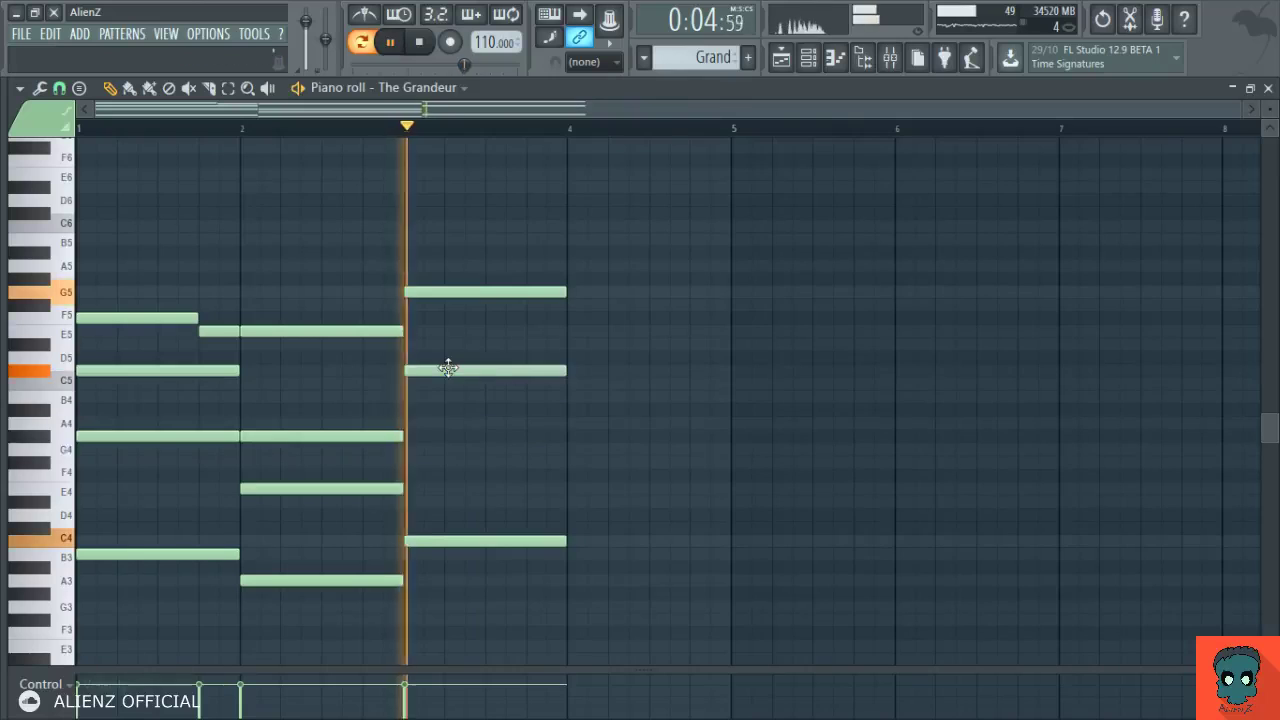
{"action": "key", "text": "space"}
{"action": "left_click_drag", "start_coordinate": [446, 420], "coordinate": [448, 467]}
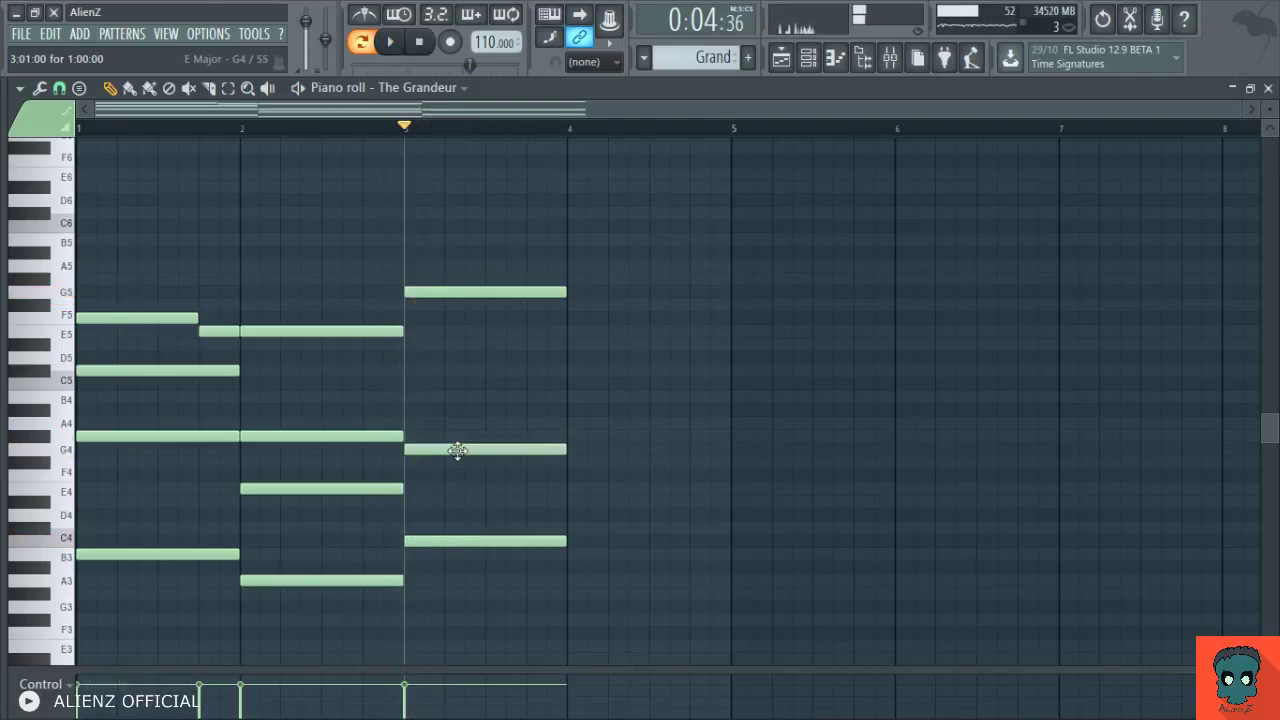
{"action": "left_click", "coordinate": [461, 395]}
{"action": "key", "text": "space"}
{"action": "left_click_drag", "start_coordinate": [461, 392], "coordinate": [458, 371]}
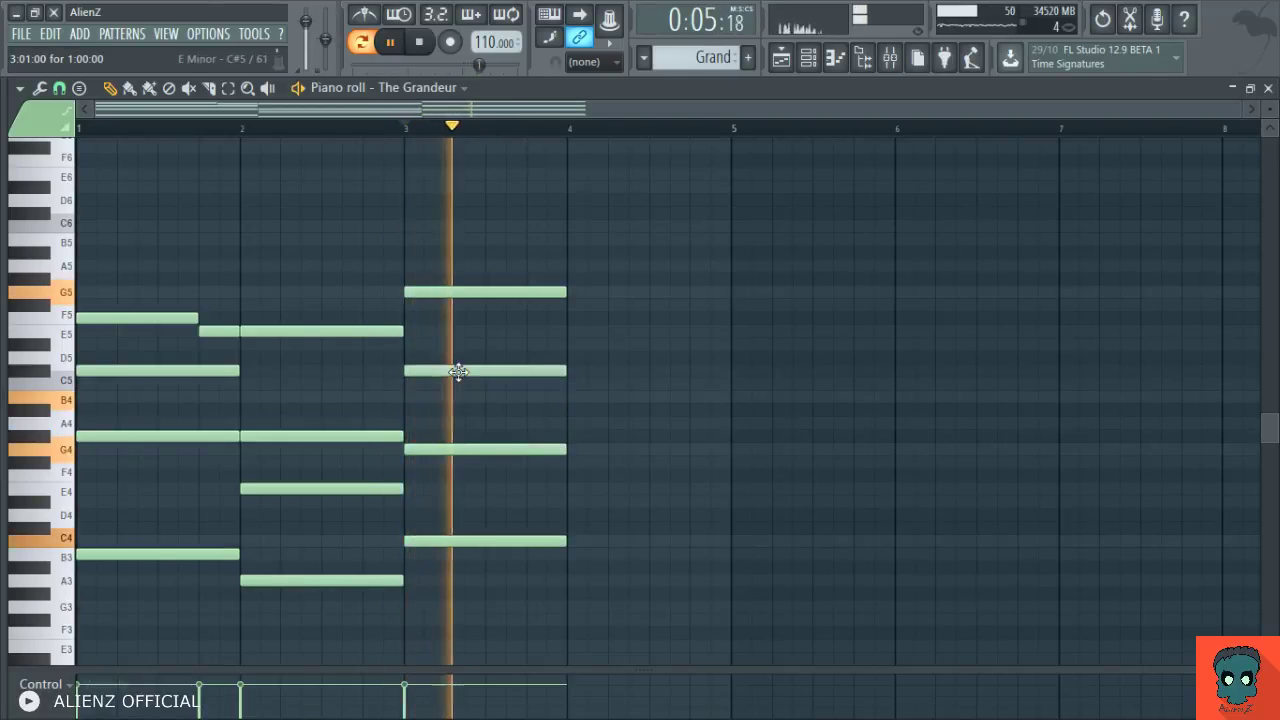
{"action": "key", "text": "space"}
{"action": "key", "text": "space"}
Delete all notes of the bar 3 chord.
{"action": "right_click", "coordinate": [470, 292]}
{"action": "right_click", "coordinate": [482, 449]}
{"action": "right_click", "coordinate": [491, 541]}
{"action": "key", "text": "space"}
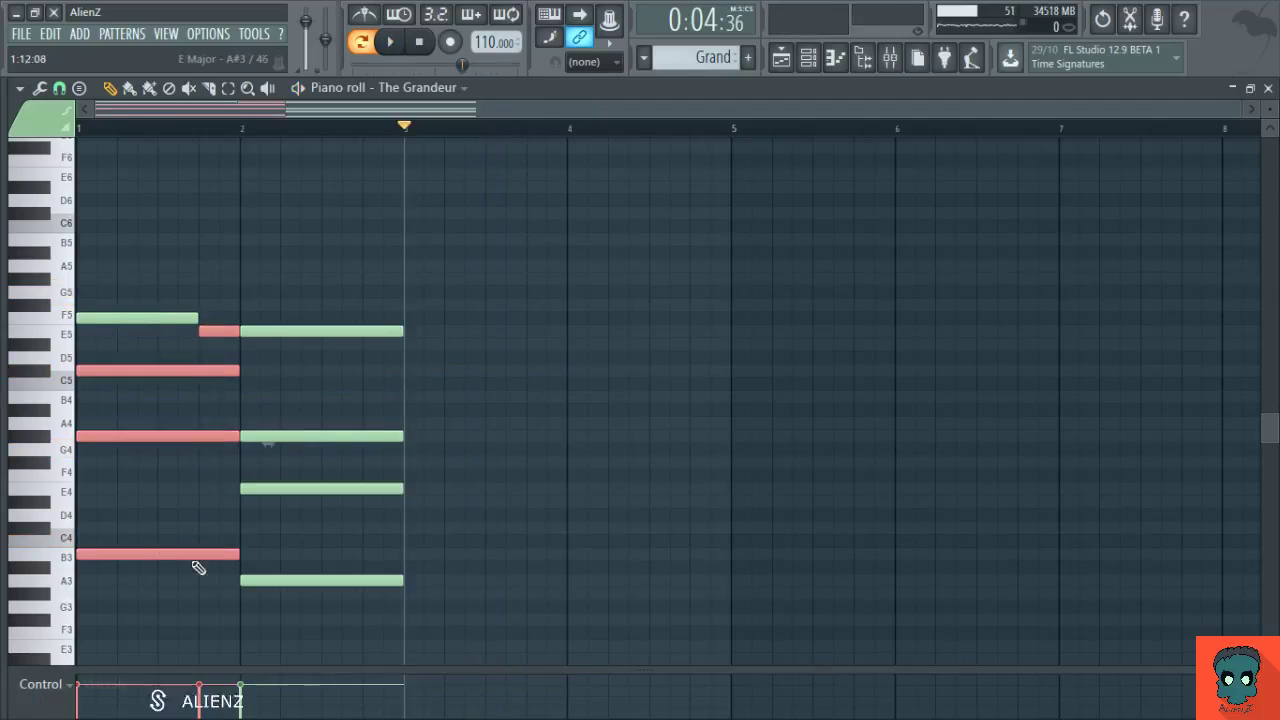
Copy the bar 1 chord into bar 3 two semitones lower, as A3, F#4, B4 and D5, and play it.
{"action": "left_click_drag", "start_coordinate": [218, 531], "coordinate": [471, 536]}
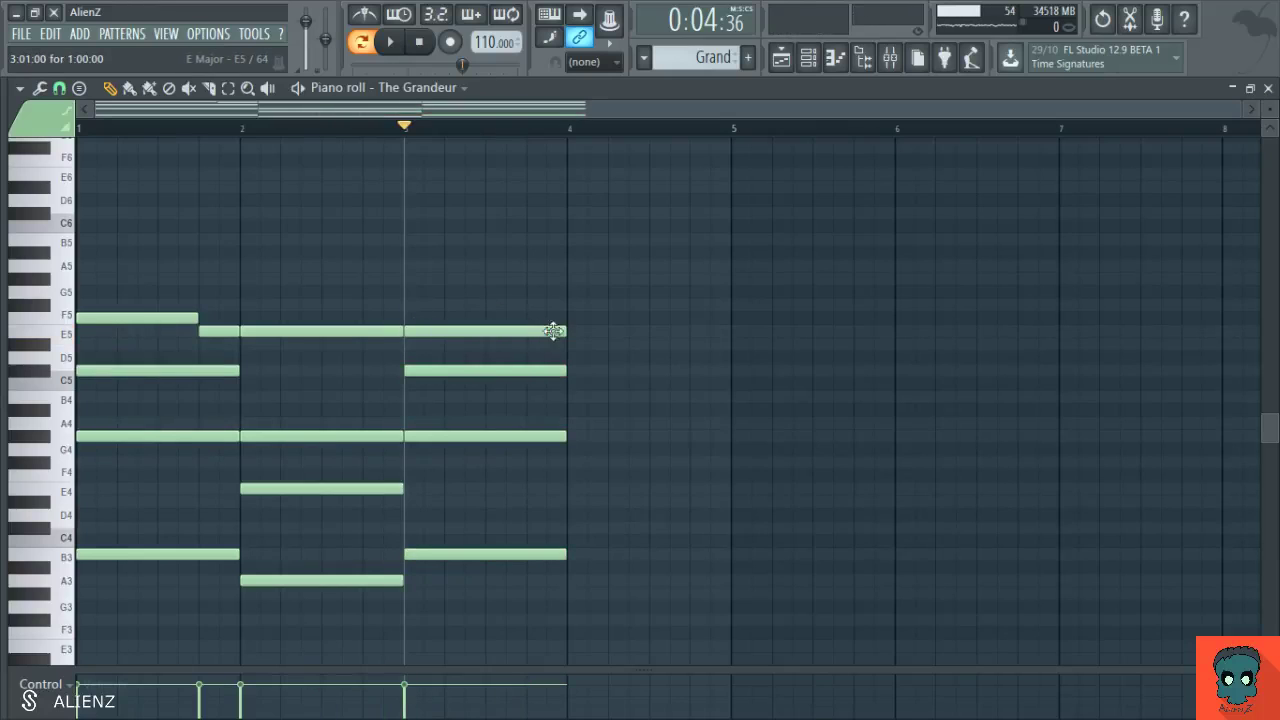
{"action": "left_click_drag", "start_coordinate": [518, 300], "coordinate": [569, 608]}
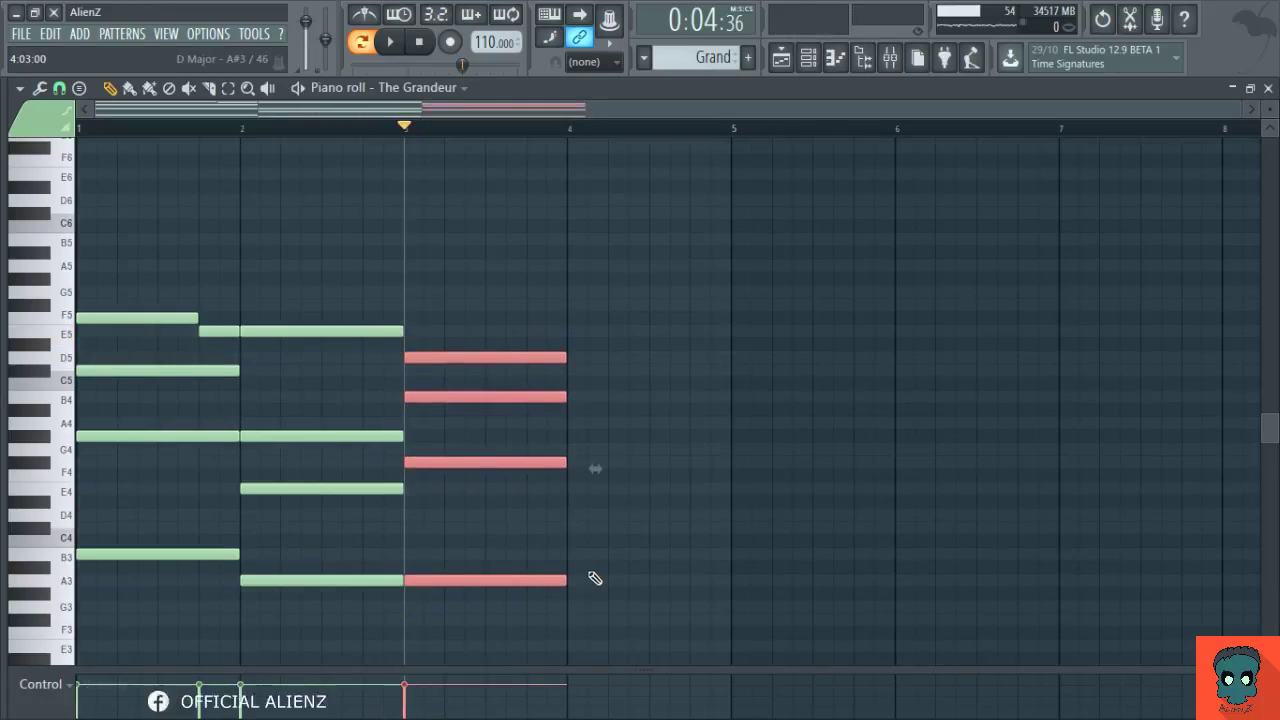
{"action": "key", "text": "space"}
Extend the bar 3 chord to two bars so that it ends at bar 5.
{"action": "left_click", "coordinate": [622, 540]}
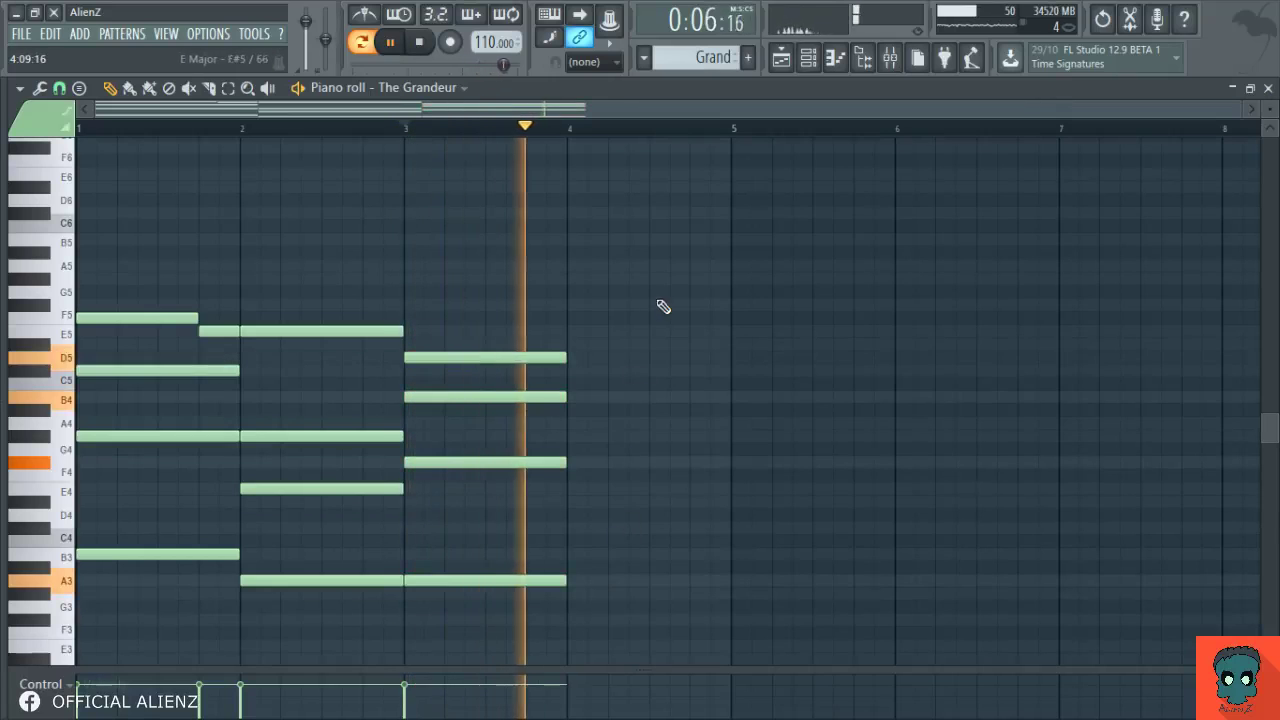
{"action": "left_click_drag", "start_coordinate": [651, 300], "coordinate": [735, 588]}
{"action": "left_click", "coordinate": [766, 535], "text": "ctrl"}
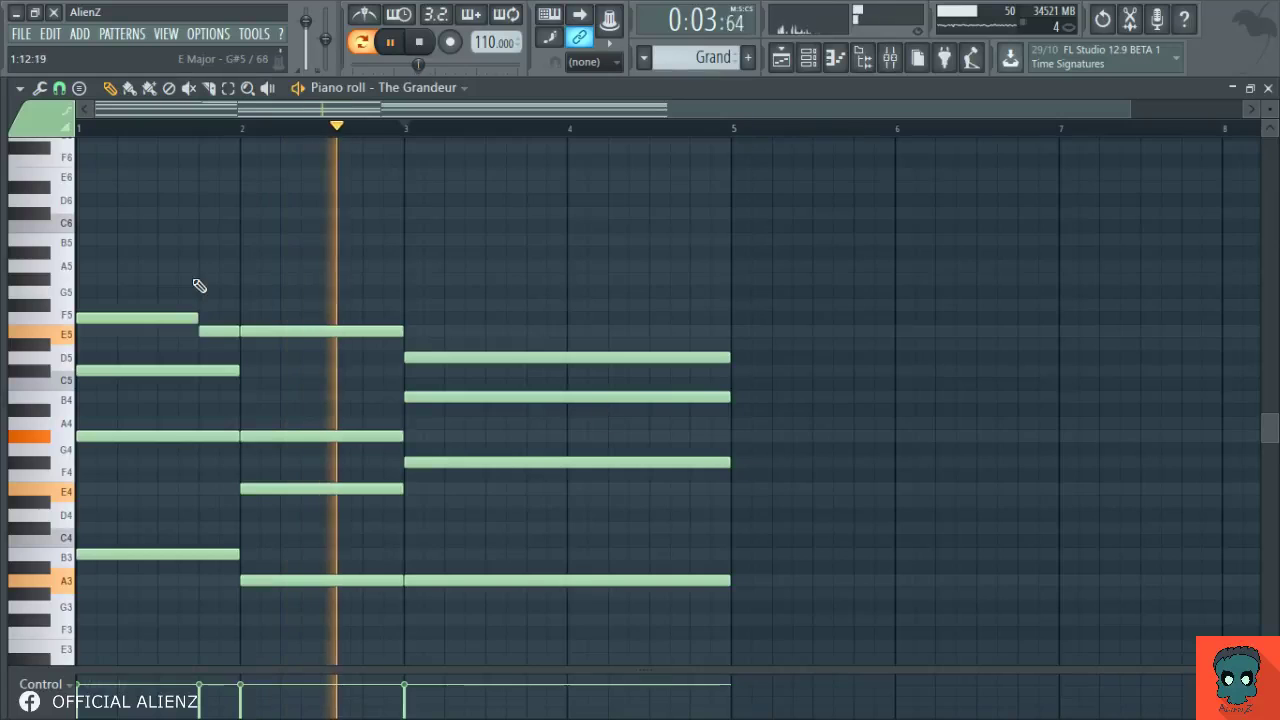
Raise the bar 2 chord's G#4 by an octave to G#5 and play the progression.
{"action": "key", "text": "space"}
{"action": "scroll", "coordinate": [266, 291], "scroll_direction": "up", "scroll_amount": 2}
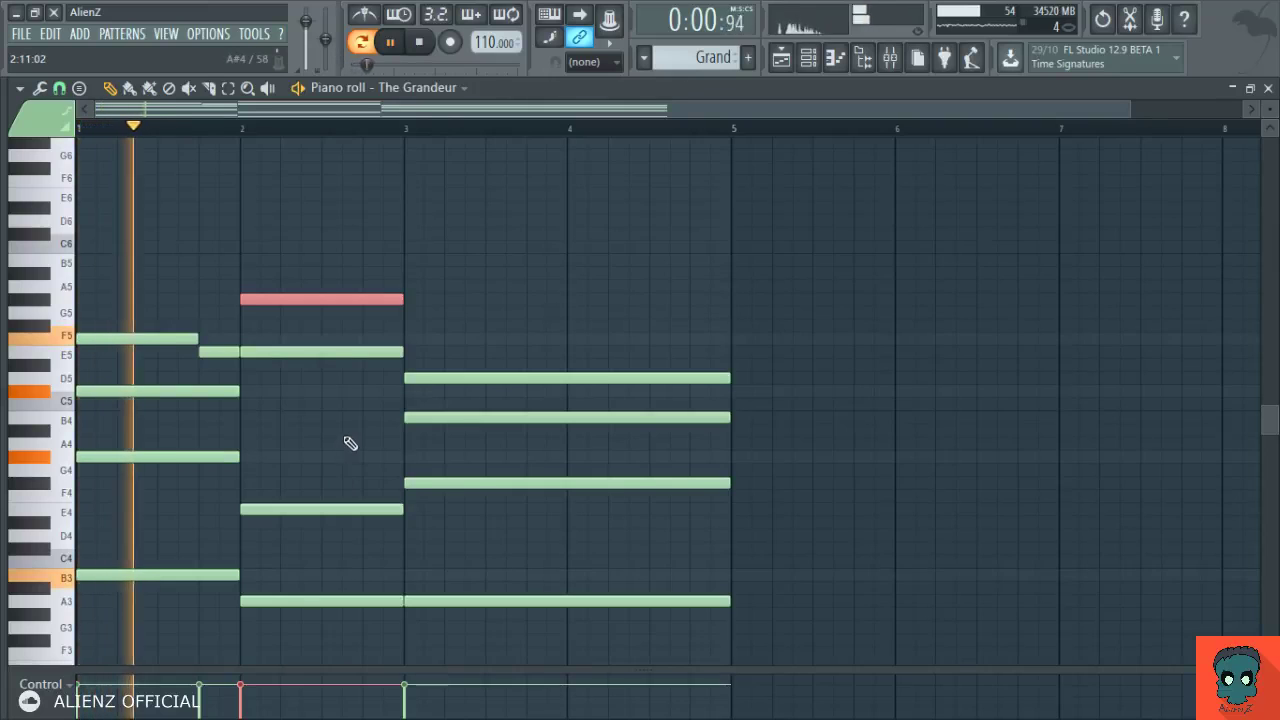
{"action": "left_click", "coordinate": [345, 438], "text": "ctrl"}
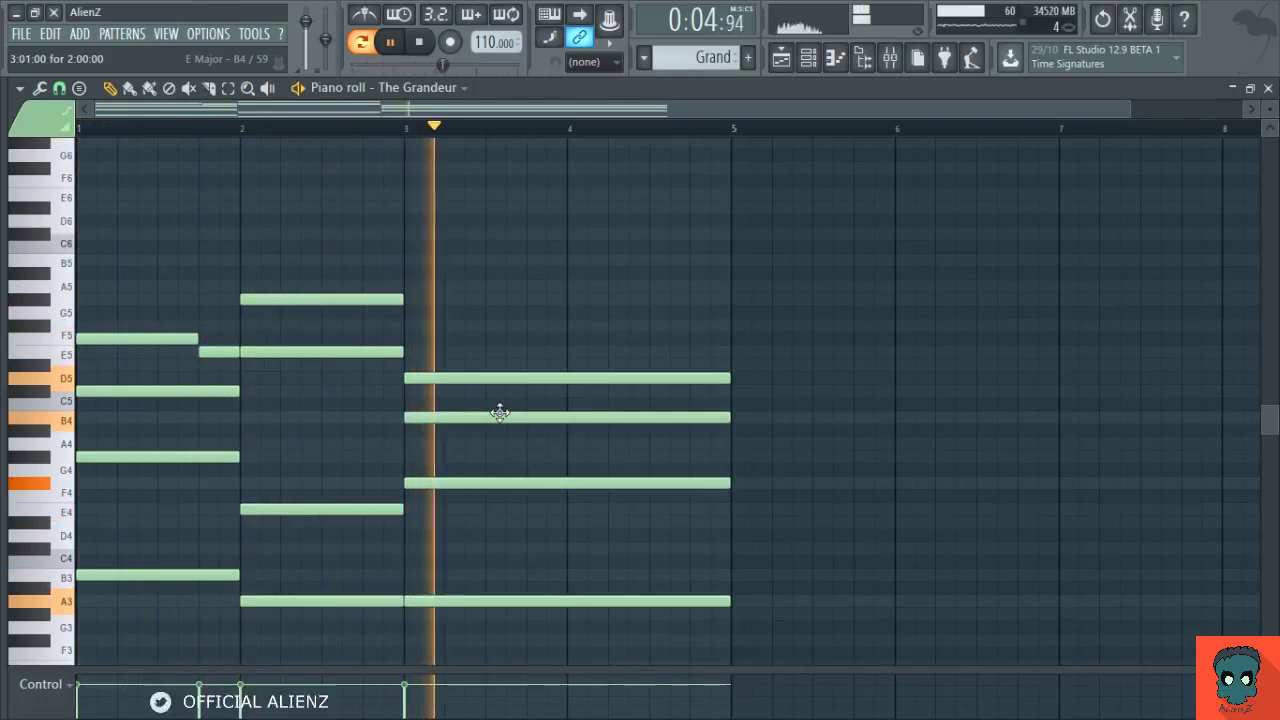
Shorten the bar 3 chord to one bar, put a one-bar E5 in bar 4, and check The Grandeur's mixer track.
{"action": "left_click_drag", "start_coordinate": [597, 340], "coordinate": [742, 652]}
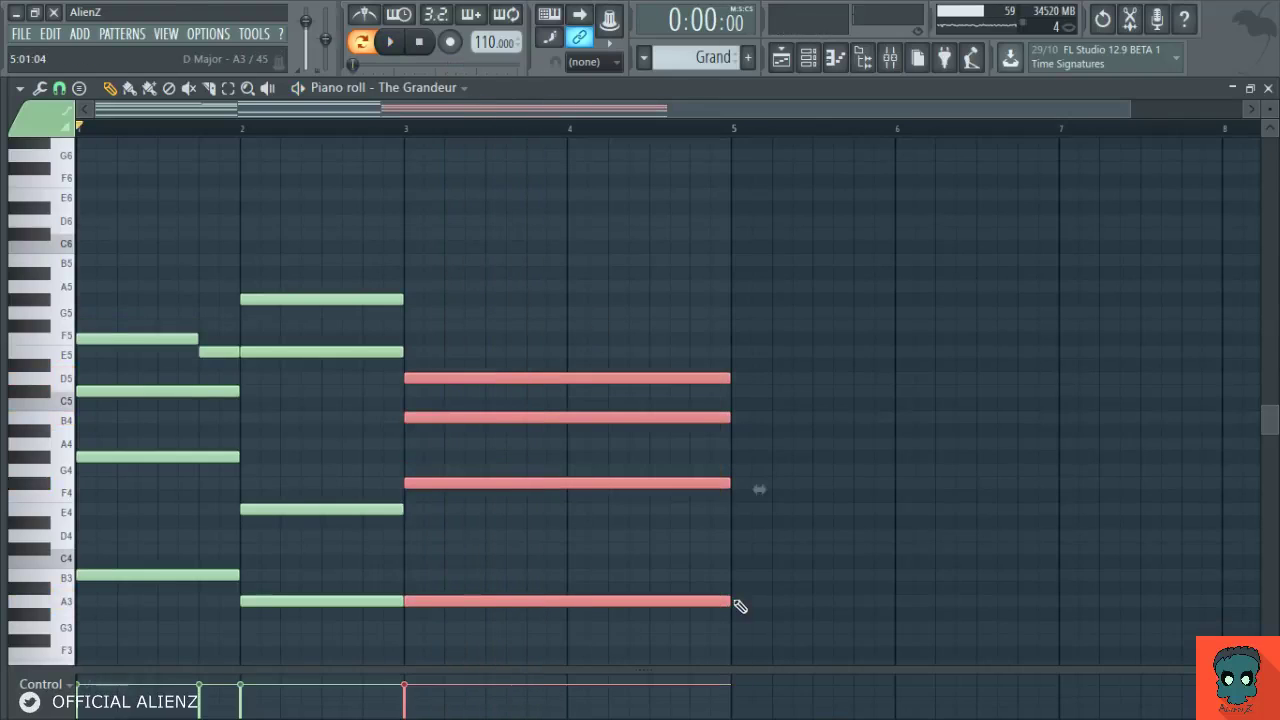
{"action": "left_click", "coordinate": [605, 585]}
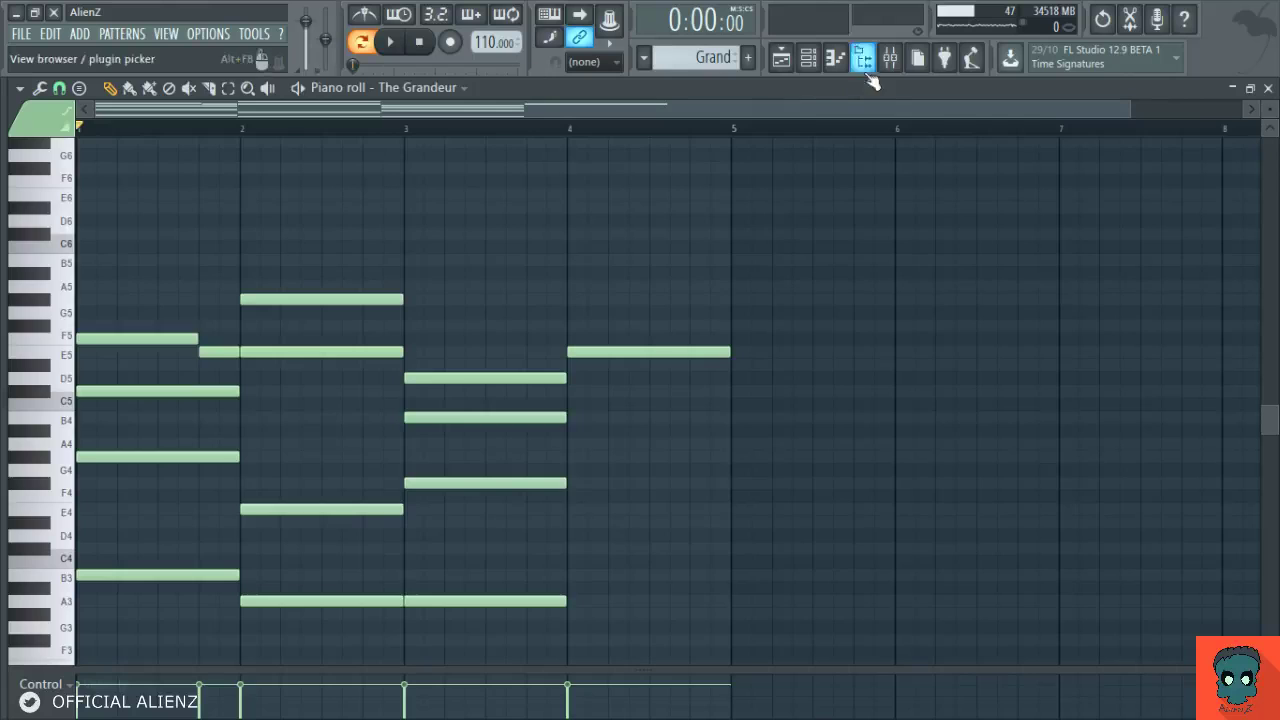
{"action": "left_click", "coordinate": [890, 57]}
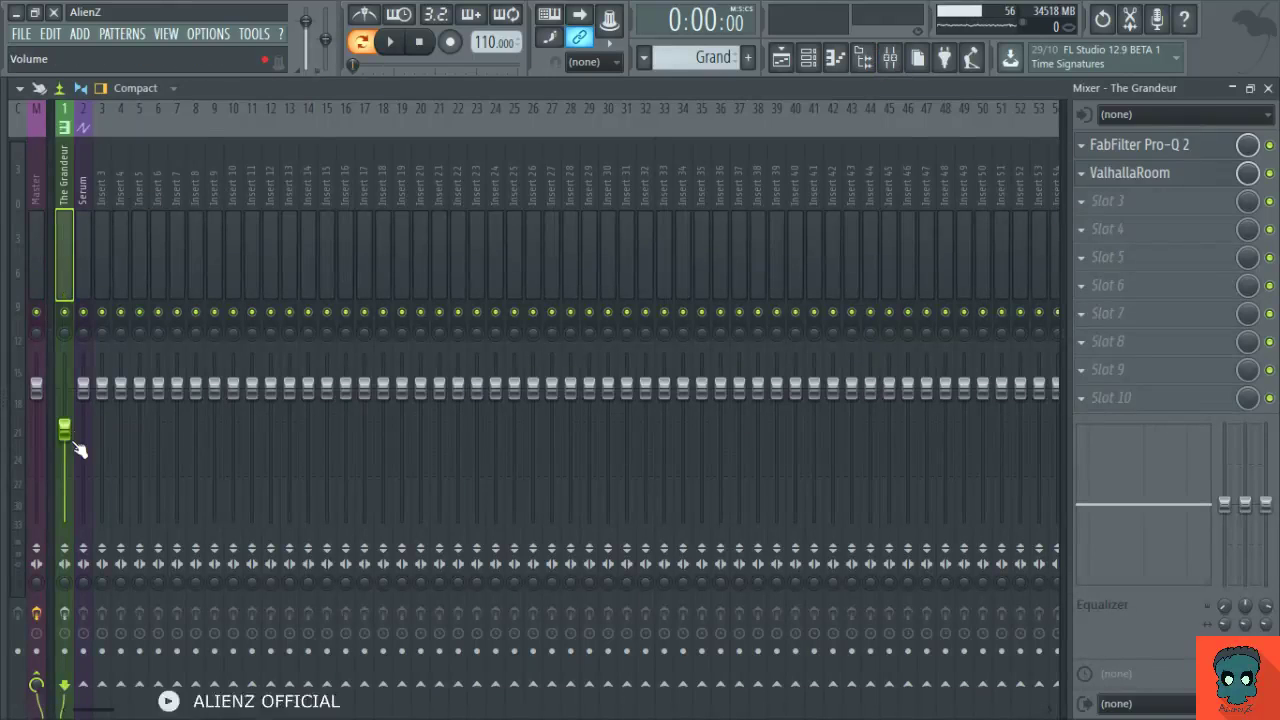
{"action": "key", "text": "F9"}
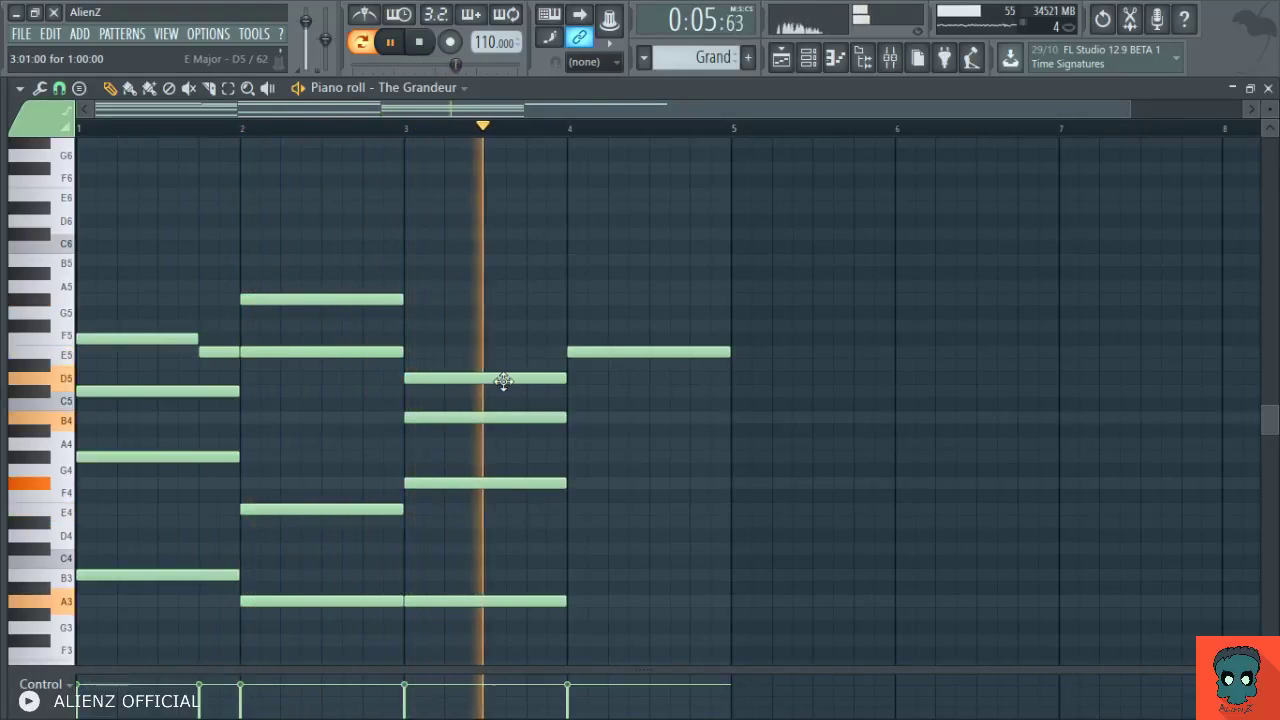
Add a one-bar C#4 at the start of bar 4 and play from bar 4.
{"action": "left_click_drag", "start_coordinate": [620, 456], "coordinate": [666, 449]}
{"action": "left_click", "coordinate": [575, 129]}
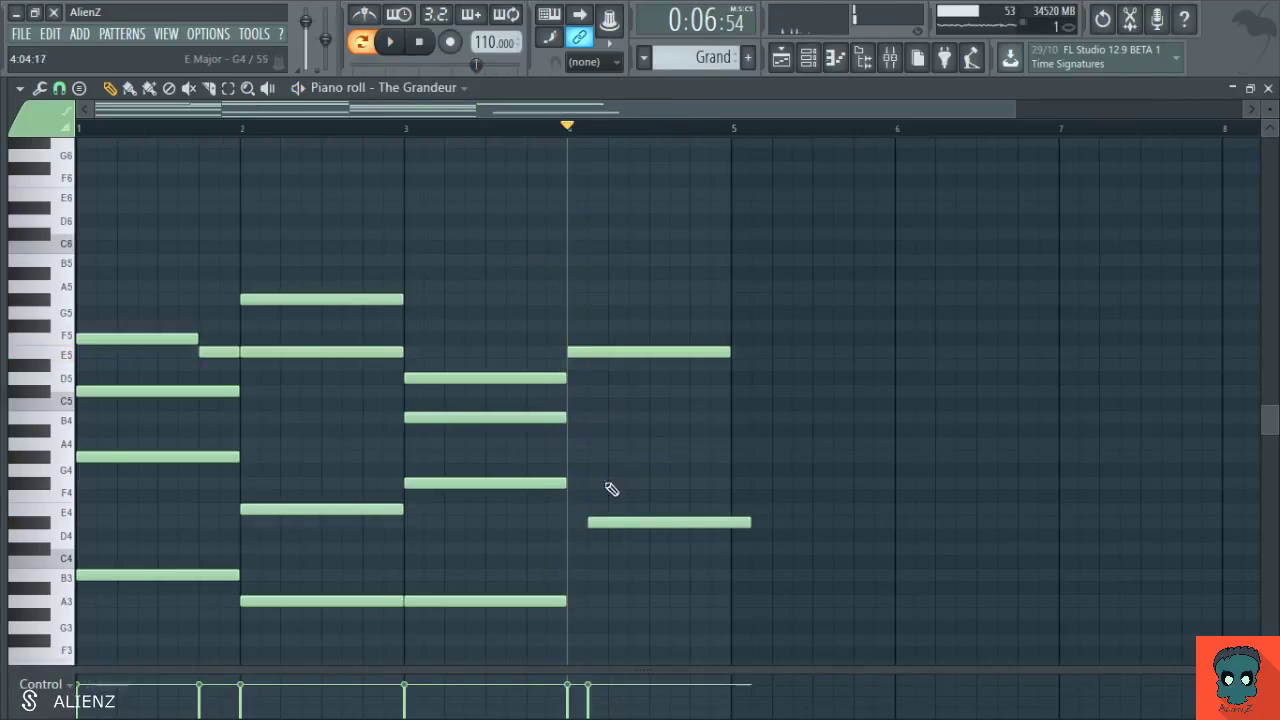
{"action": "key", "text": "space"}
{"action": "left_click_drag", "start_coordinate": [603, 522], "coordinate": [588, 557]}
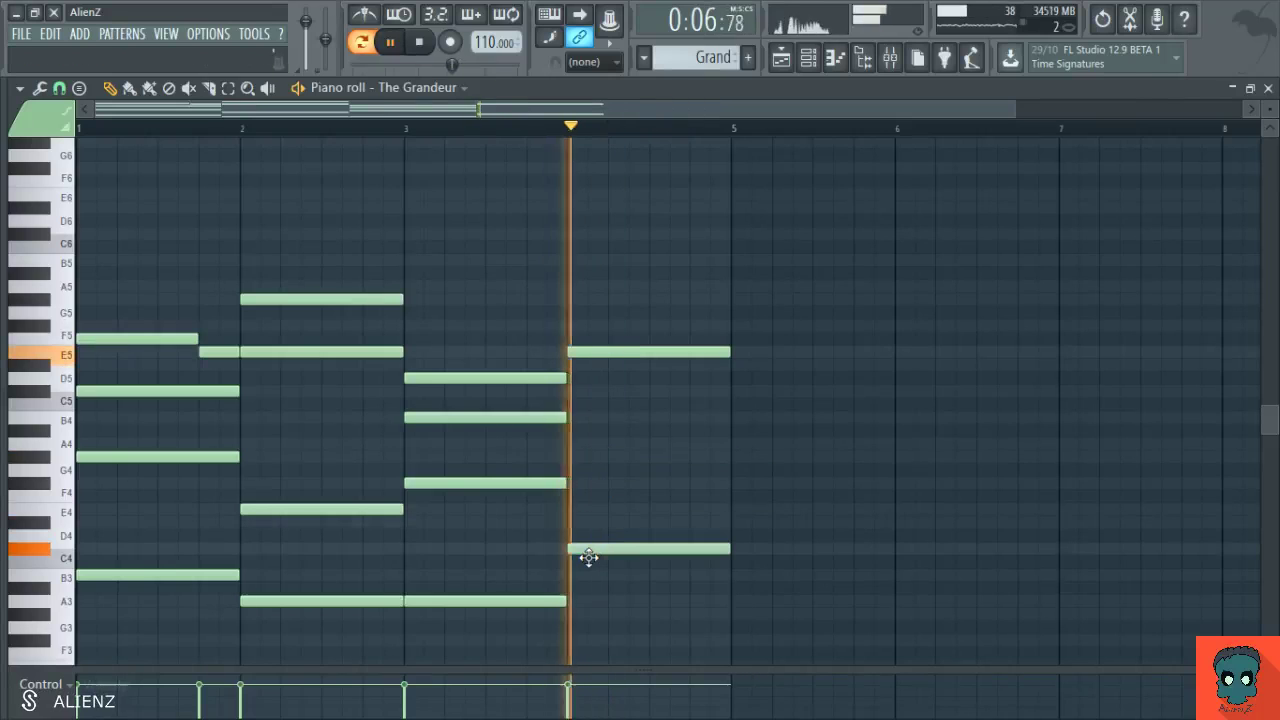
Add another one-bar note to bar 4, trying it at A3 and G3 before settling on G#4.
{"action": "left_click", "coordinate": [594, 470]}
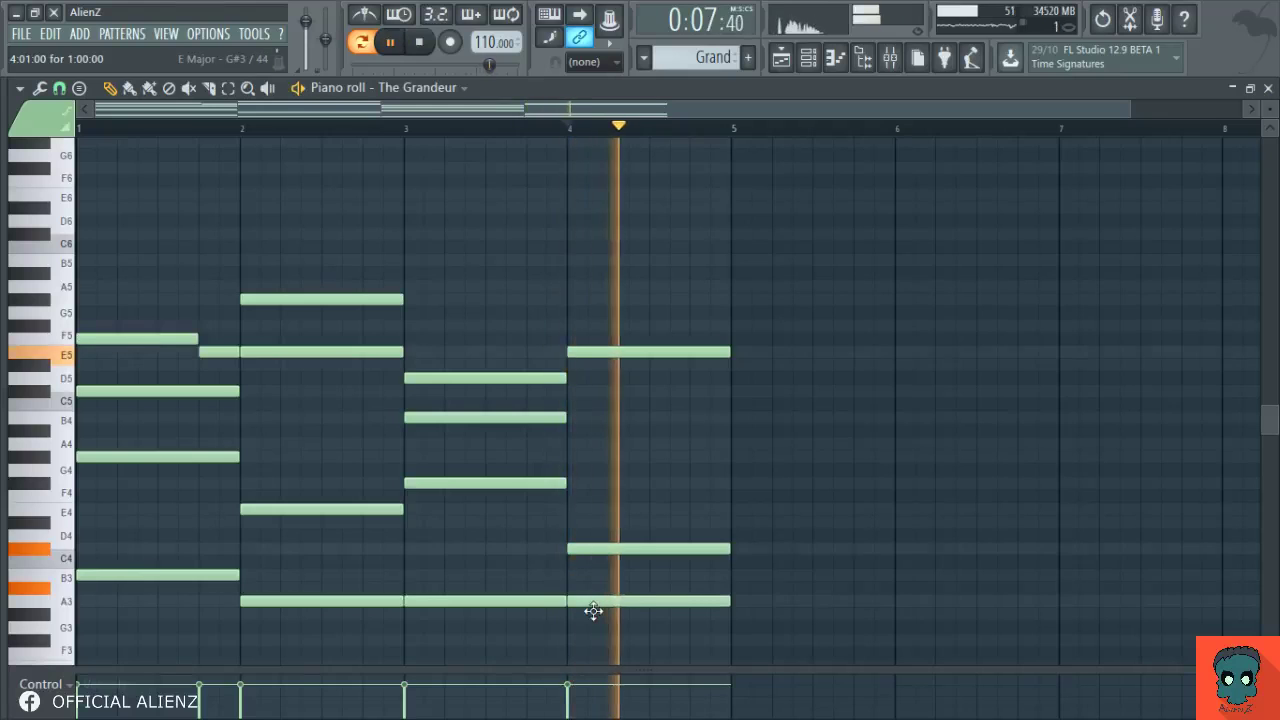
{"action": "scroll", "coordinate": [599, 630], "scroll_direction": "down", "scroll_amount": 4}
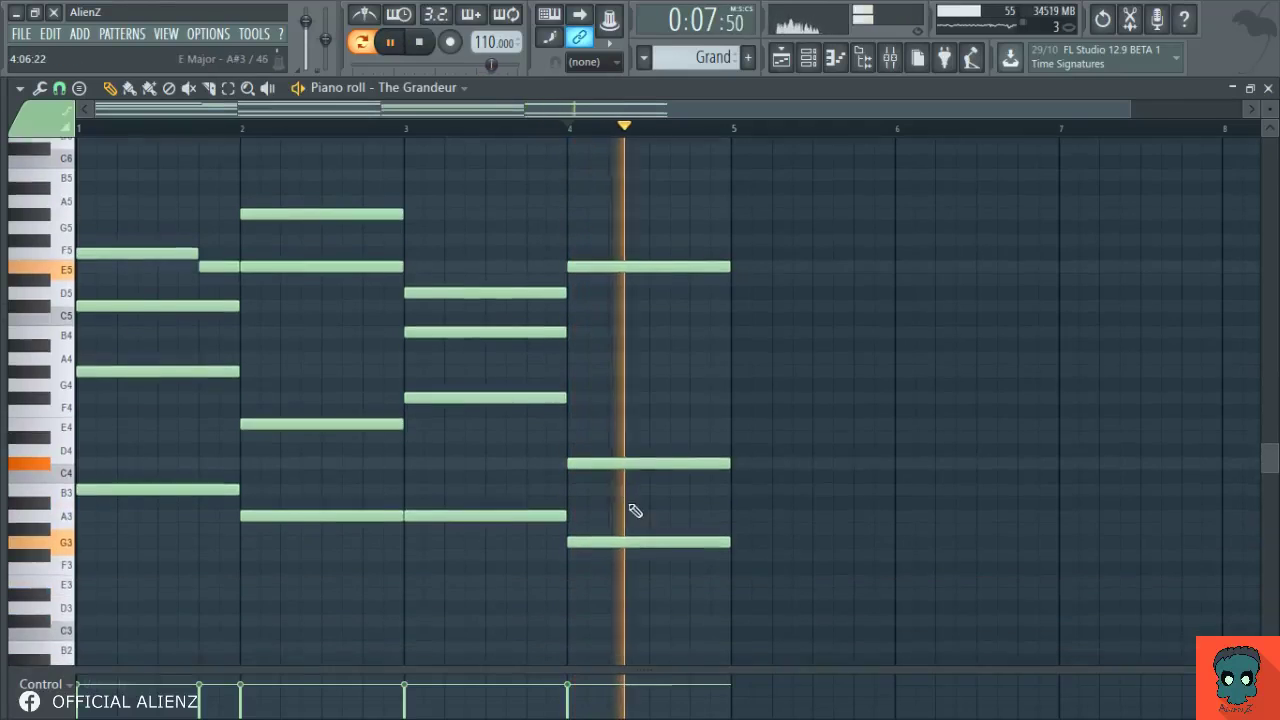
{"action": "key", "text": "space"}
{"action": "left_click_drag", "start_coordinate": [622, 560], "coordinate": [620, 358]}
{"action": "key", "text": "space"}
{"action": "key", "text": "space"}
Try a one-bar B4 in the bar 4 chord and listen to it from bar 4.
{"action": "scroll", "coordinate": [626, 374], "scroll_direction": "up", "scroll_amount": 4}
{"action": "key", "text": "space"}
{"action": "left_click_drag", "start_coordinate": [604, 432], "coordinate": [561, 441]}
{"action": "key", "text": "space"}
{"action": "key", "text": "space"}
{"action": "key", "text": "space"}
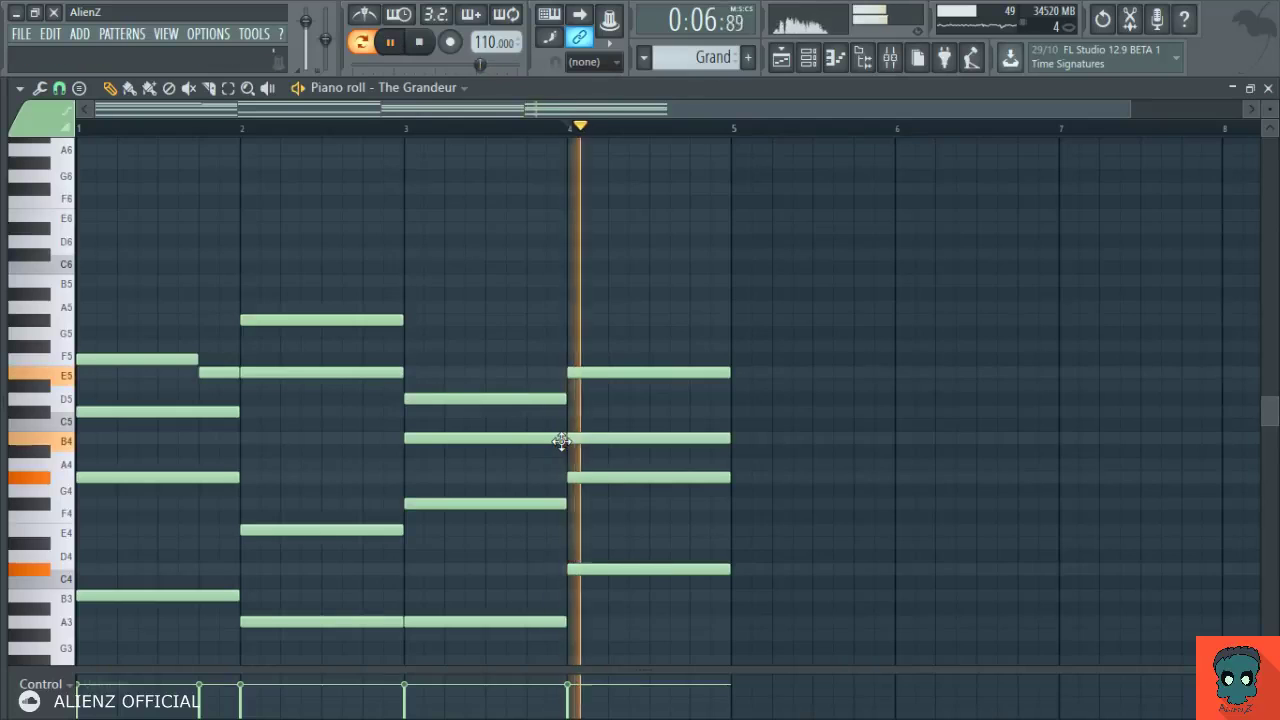
Add a G#5 to the bar 4 chord, delete its B4, and play the progression from bar 1.
{"action": "key", "text": "space"}
{"action": "left_click", "coordinate": [567, 322]}
{"action": "key", "text": "space"}
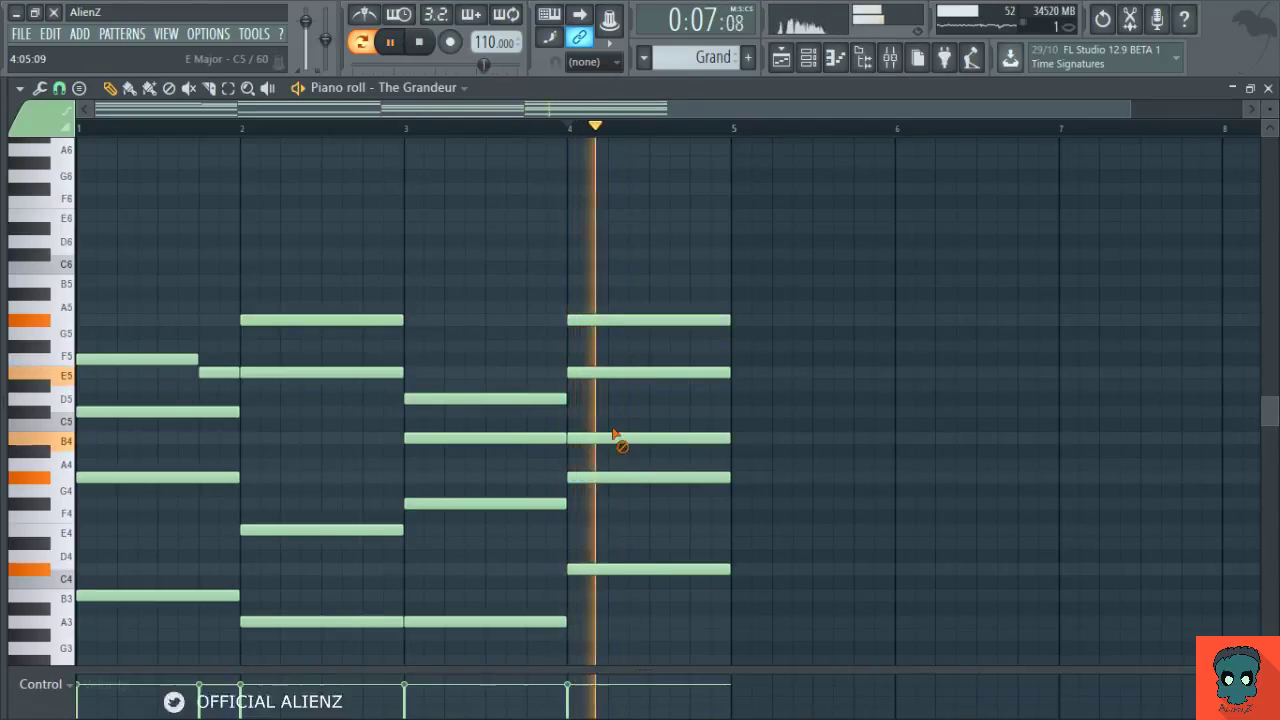
{"action": "right_click", "coordinate": [612, 437]}
{"action": "key", "text": "space"}
{"action": "key", "text": "space"}
{"action": "left_click", "coordinate": [86, 130]}
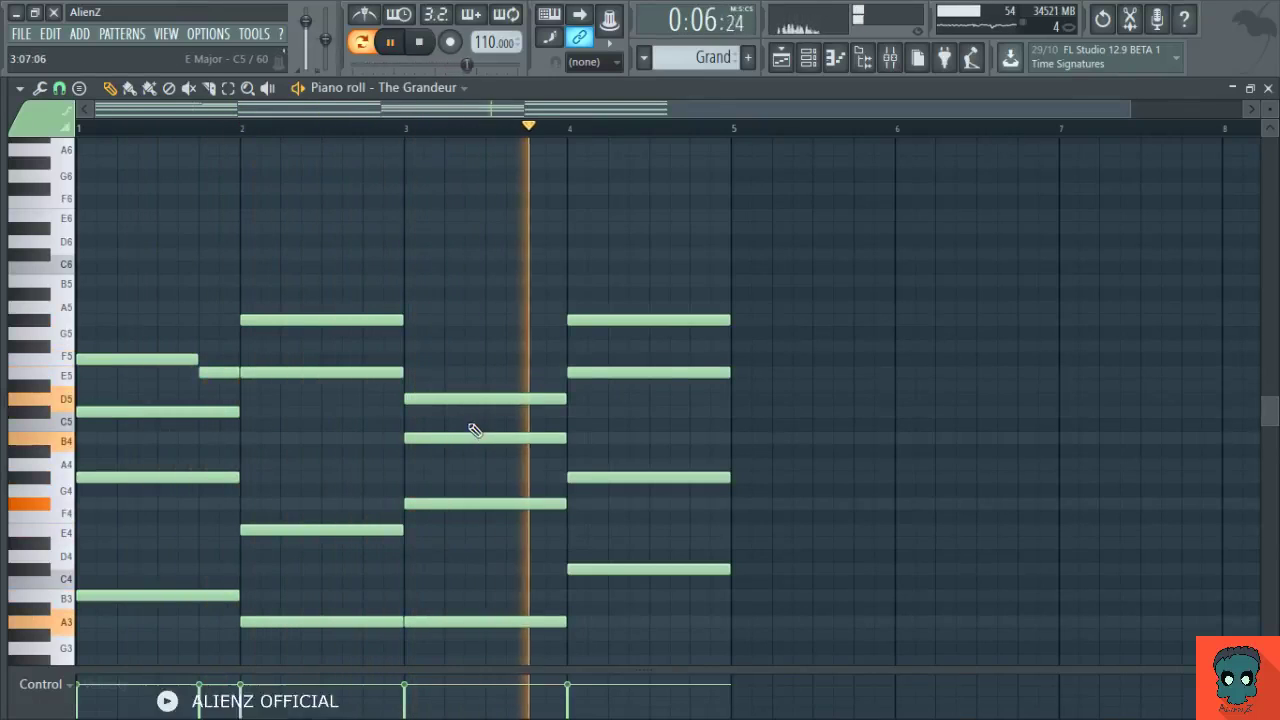
Try the bar 3 chord's B4 an octave higher, at B5.
{"action": "left_click_drag", "start_coordinate": [471, 429], "coordinate": [517, 477]}
{"action": "key", "text": "ctrl+Up"}
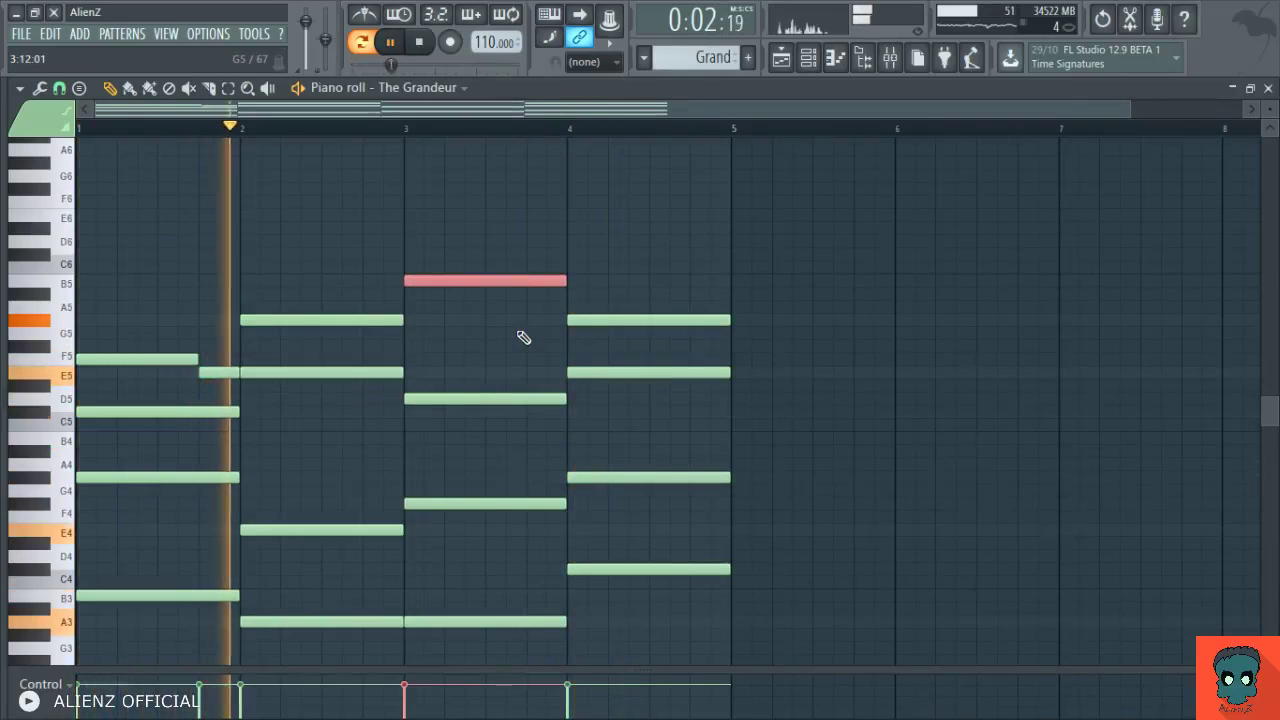
{"action": "key", "text": "ctrl+Down"}
Raise the bar 3 chord's F#4 by an octave to F#5 and check it by playback.
{"action": "left_click_drag", "start_coordinate": [475, 490], "coordinate": [529, 537]}
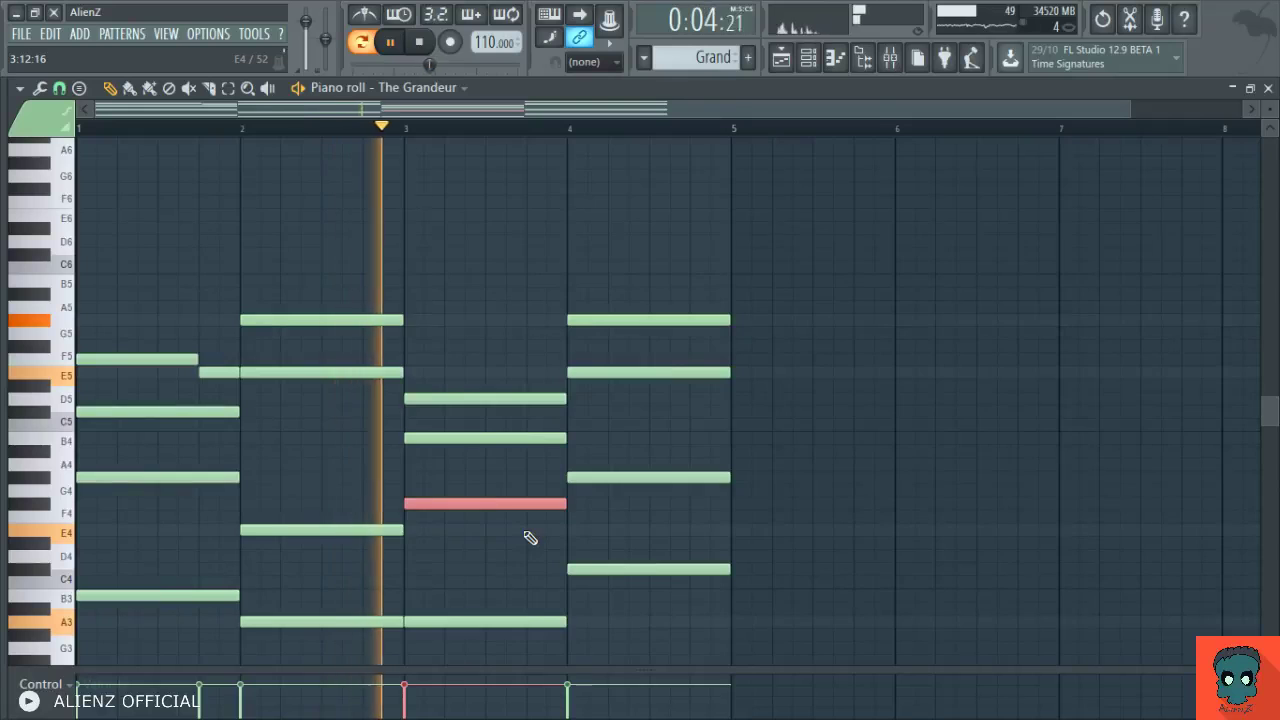
{"action": "key", "text": "ctrl+Up"}
{"action": "key", "text": "ctrl+d"}
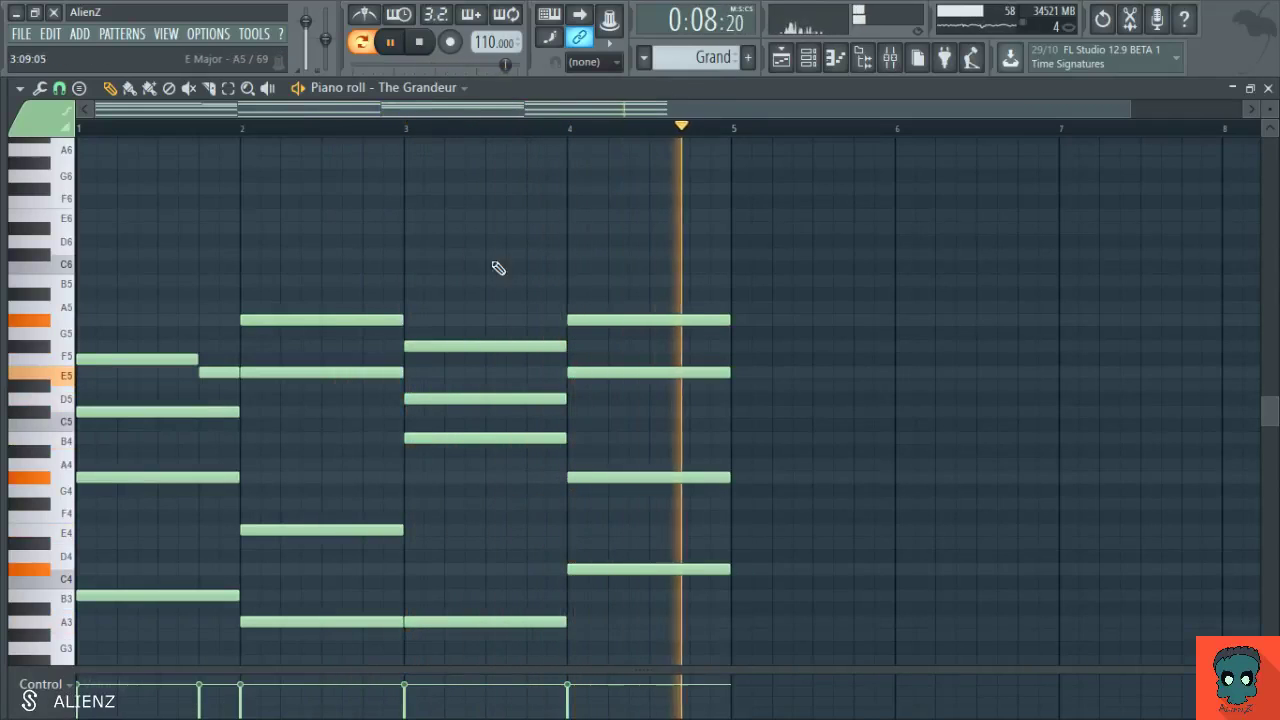
{"action": "key", "text": "space"}
Play the progression and clear the existing chord from bar 1.
{"action": "scroll", "coordinate": [563, 166], "scroll_direction": "down", "scroll_amount": 6}
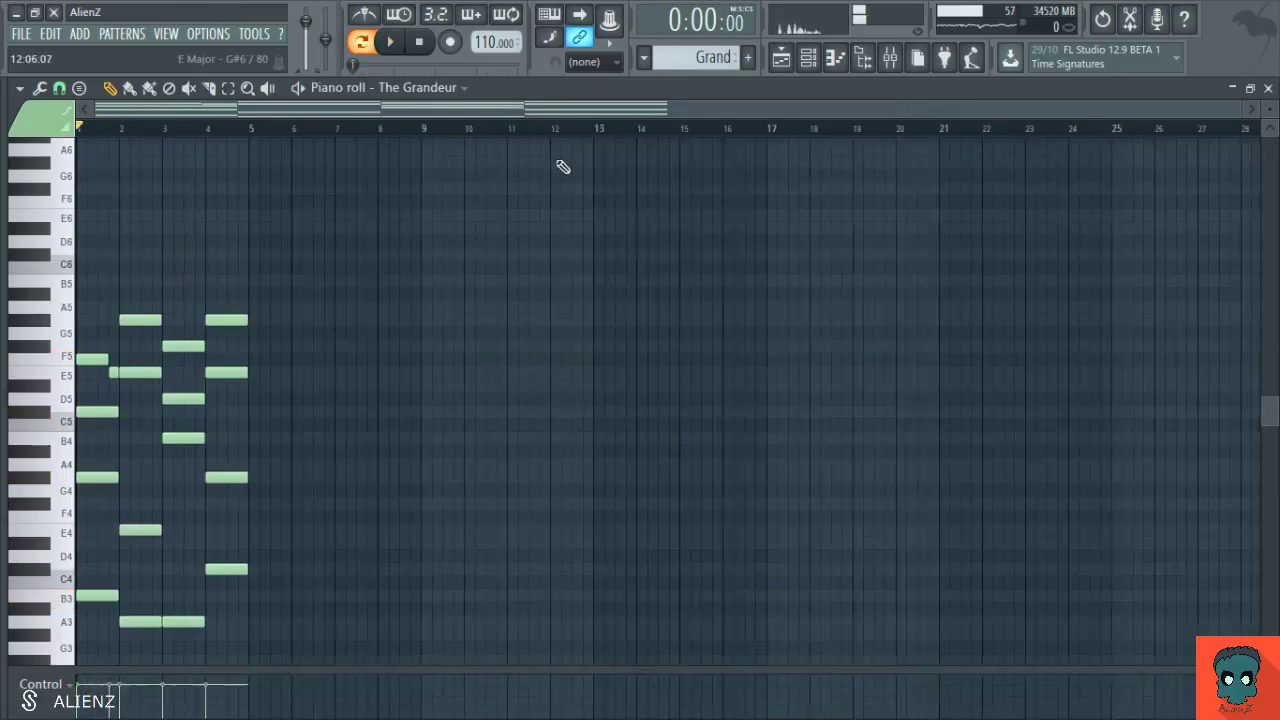
{"action": "left_click_drag", "start_coordinate": [1138, 108], "coordinate": [960, 108]}
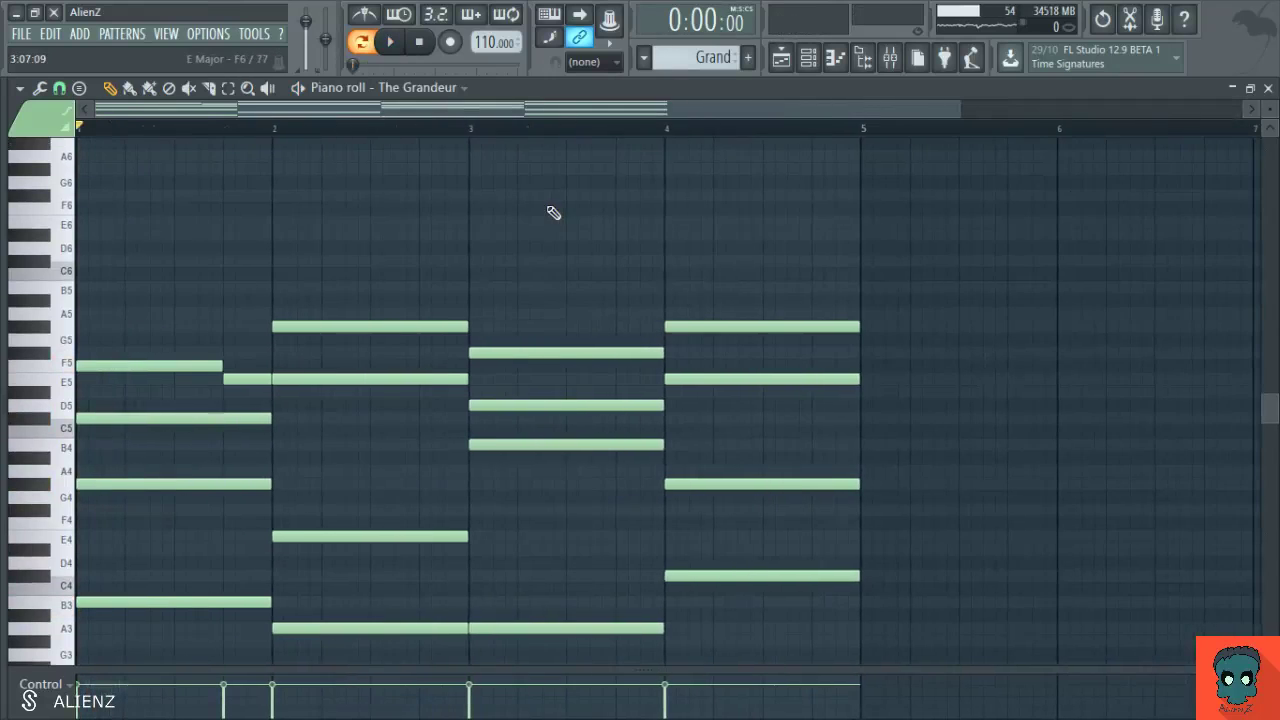
{"action": "left_click_drag", "start_coordinate": [553, 345], "coordinate": [602, 204]}
{"action": "key", "text": "space"}
{"action": "scroll", "coordinate": [178, 312], "scroll_direction": "up", "scroll_amount": 1}
{"action": "scroll", "coordinate": [183, 318], "scroll_direction": "up", "scroll_amount": 1}
{"action": "key", "text": "space"}
{"action": "right_click", "coordinate": [176, 297]}
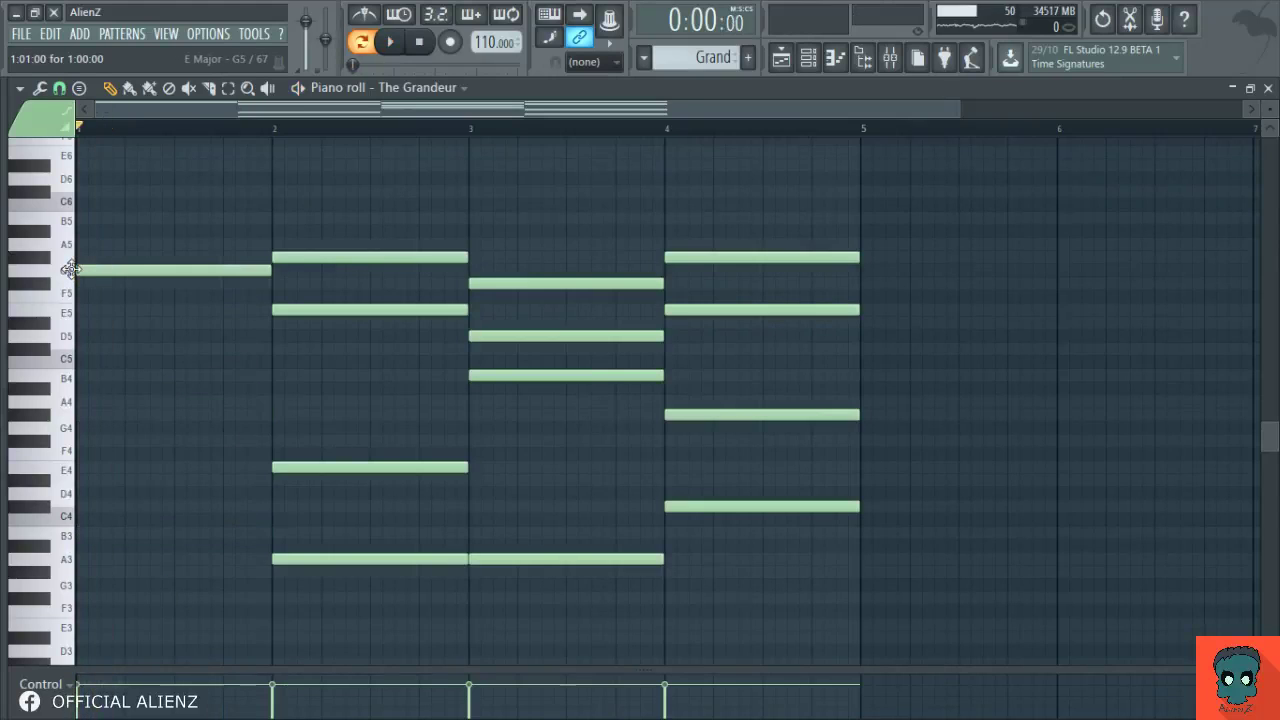
Place one-bar E5 and A4 notes in bar 1 and play from bar 1.
{"action": "key", "text": "space"}
{"action": "left_click_drag", "start_coordinate": [70, 269], "coordinate": [134, 417]}
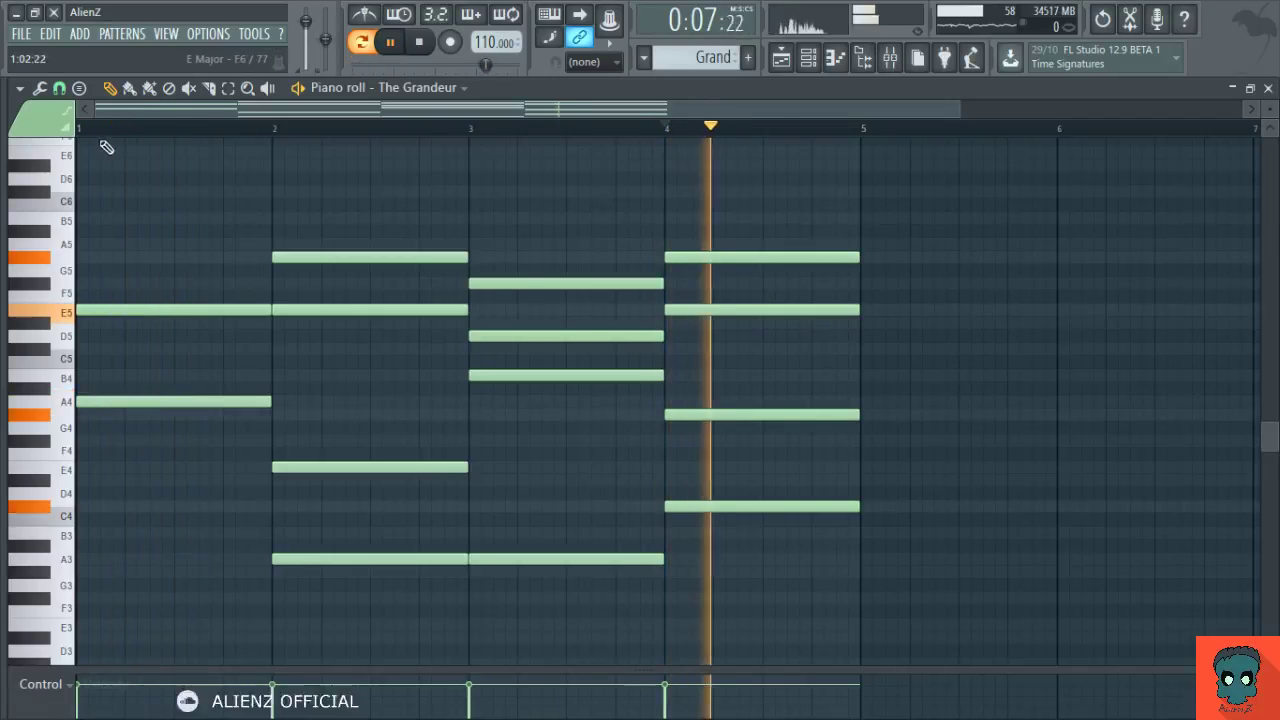
{"action": "left_click", "coordinate": [81, 130]}
{"action": "key", "text": "space"}
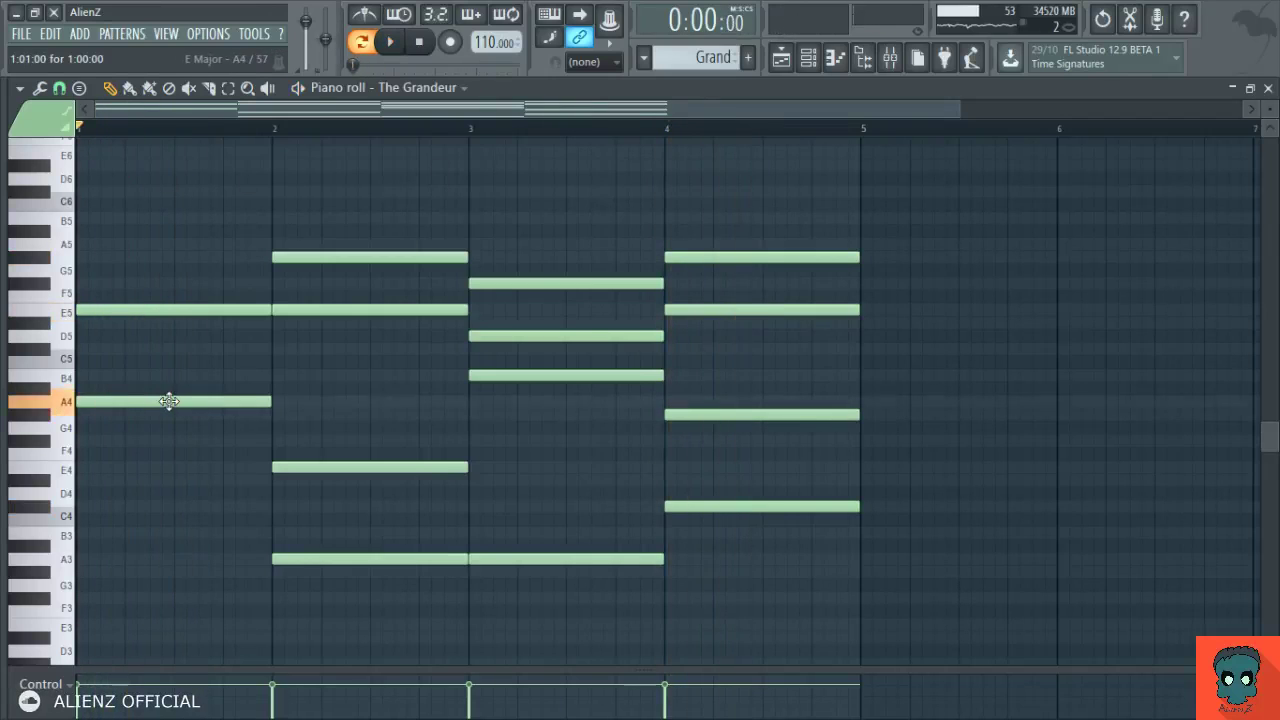
{"action": "key", "text": "space"}
Complete the bar 1 chord as B3, E4, A4 and E5, and play from bar 4.
{"action": "left_click_drag", "start_coordinate": [163, 434], "coordinate": [163, 532]}
{"action": "key", "text": "space"}
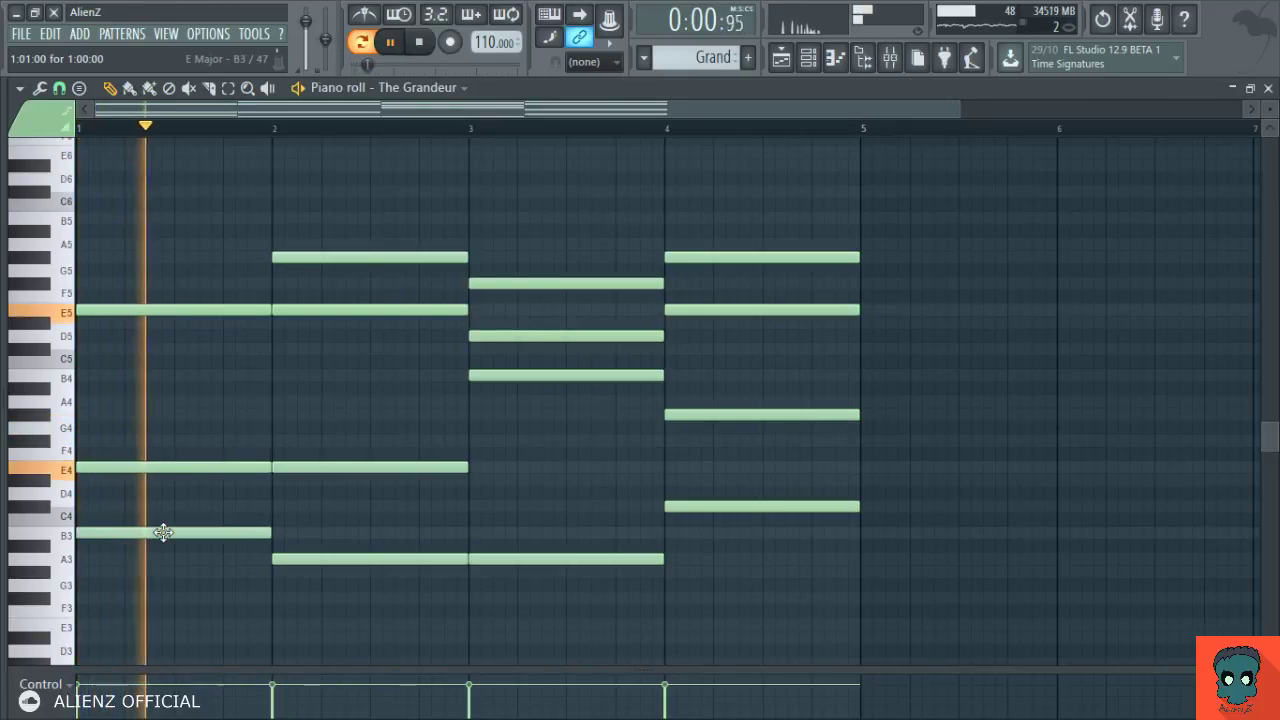
{"action": "left_click", "coordinate": [150, 400]}
{"action": "key", "text": "space"}
{"action": "key", "text": "space"}
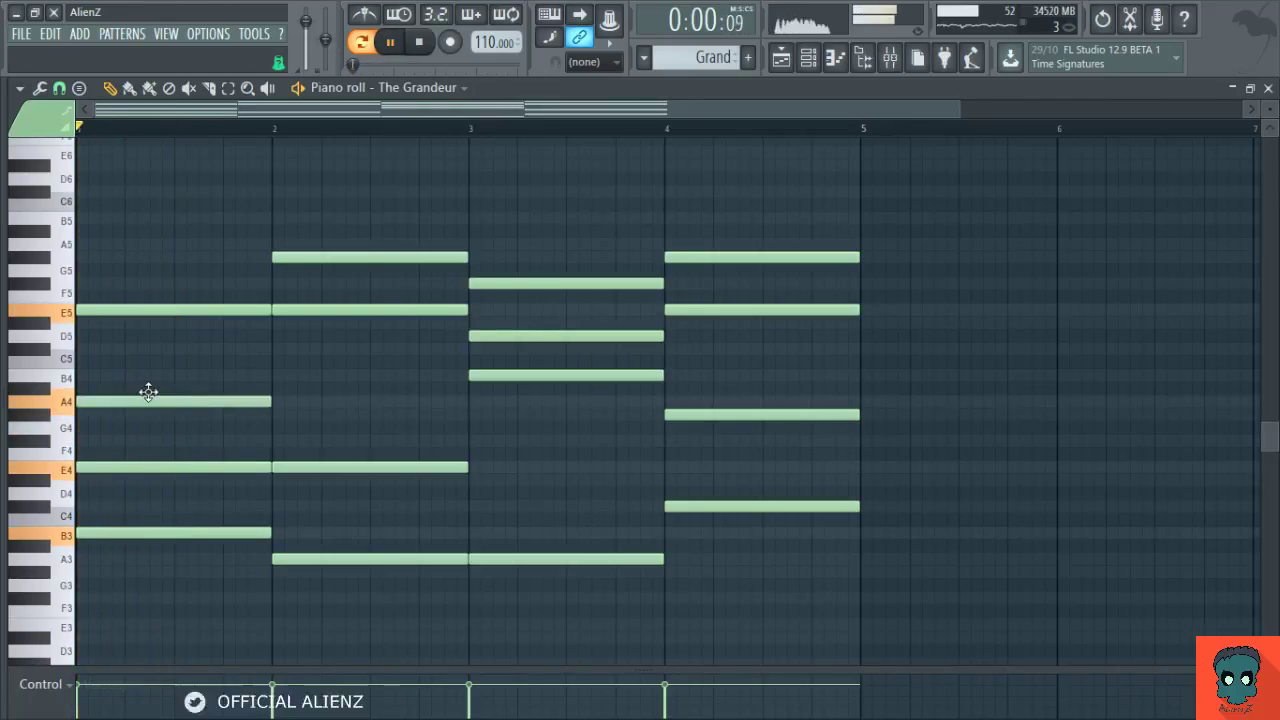
{"action": "left_click", "coordinate": [669, 127]}
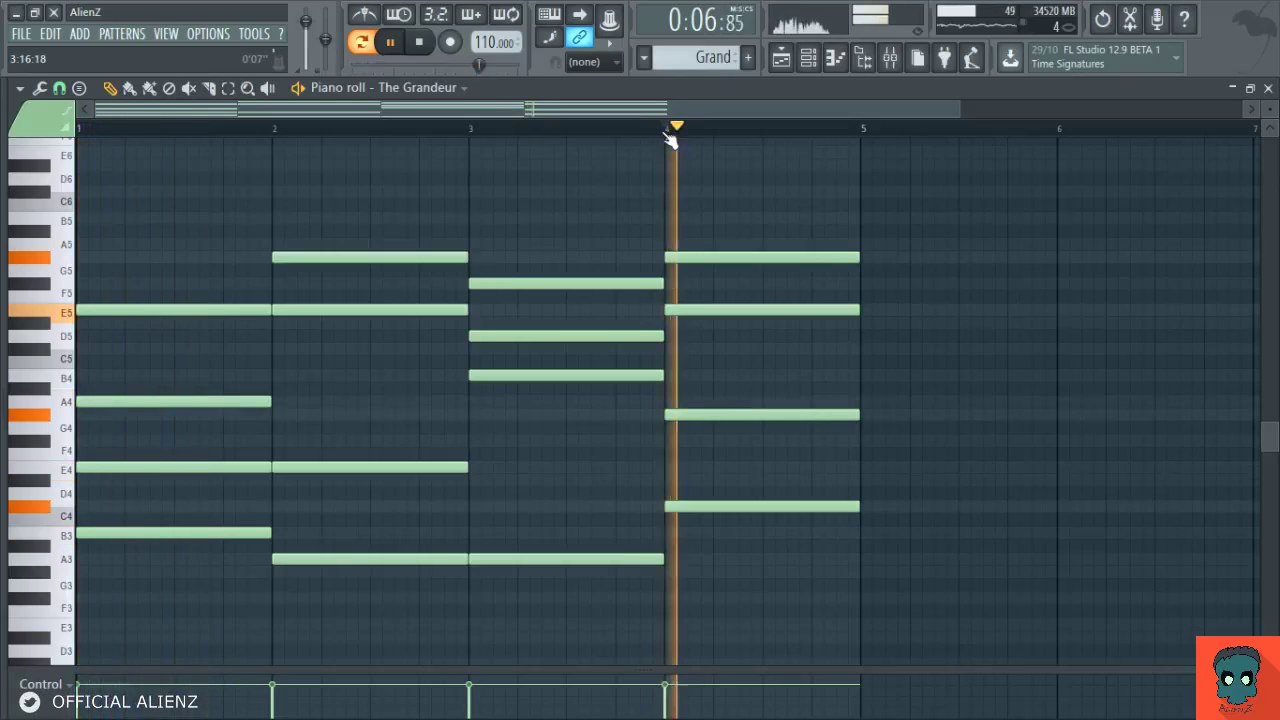